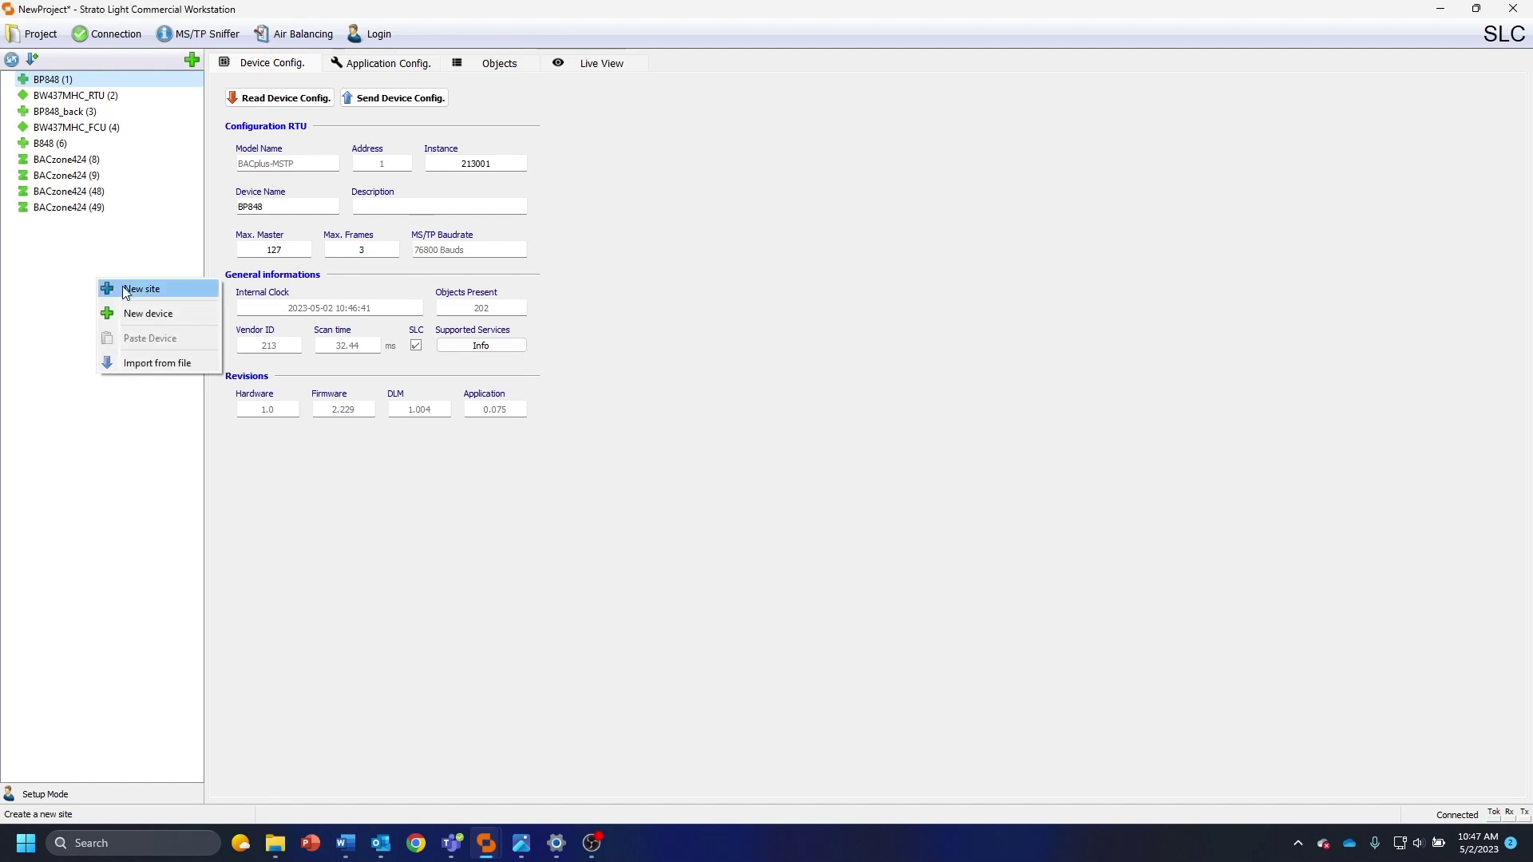
Create a new site in the project tree and replace its default name with Dashboard
left_click(124, 290)
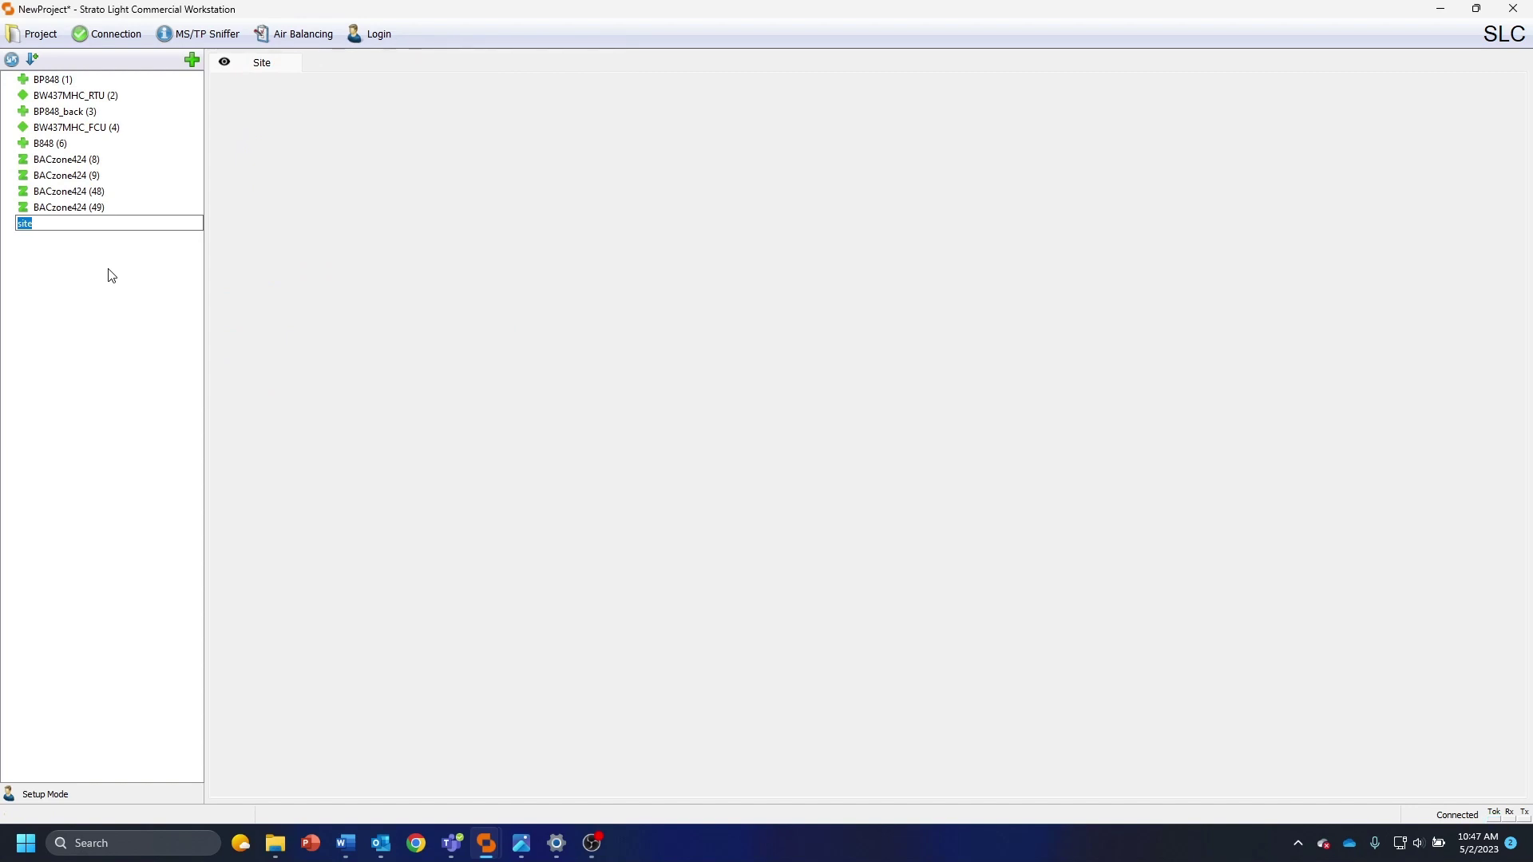
key("BackSpace")
type("Dashboard")
key("Return")
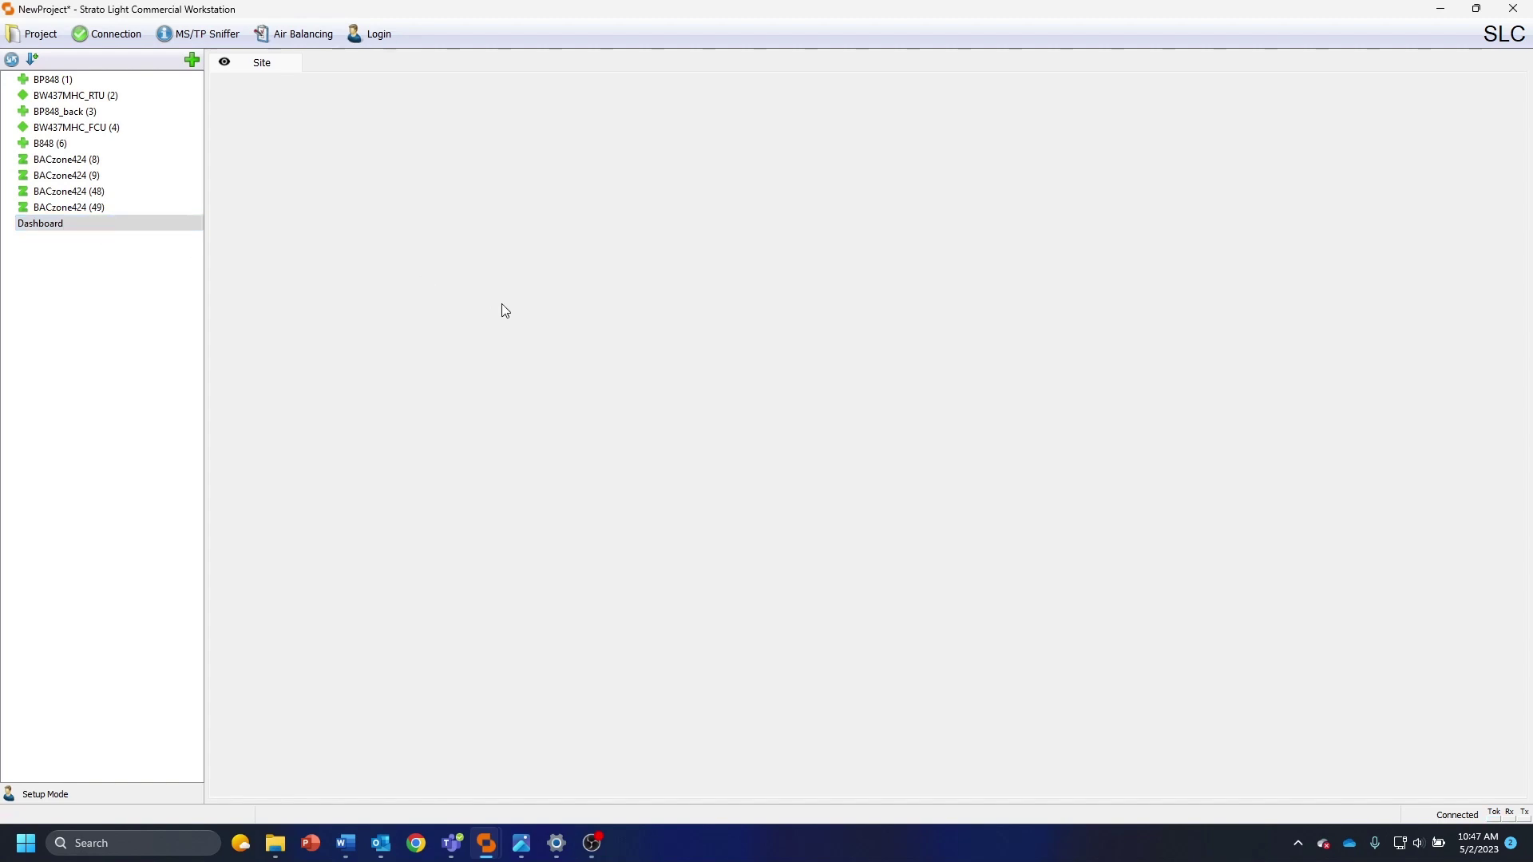
Set Retailsite.png from the Desktop, filtered to PNG files, as the Dashboard page background
right_click(562, 210)
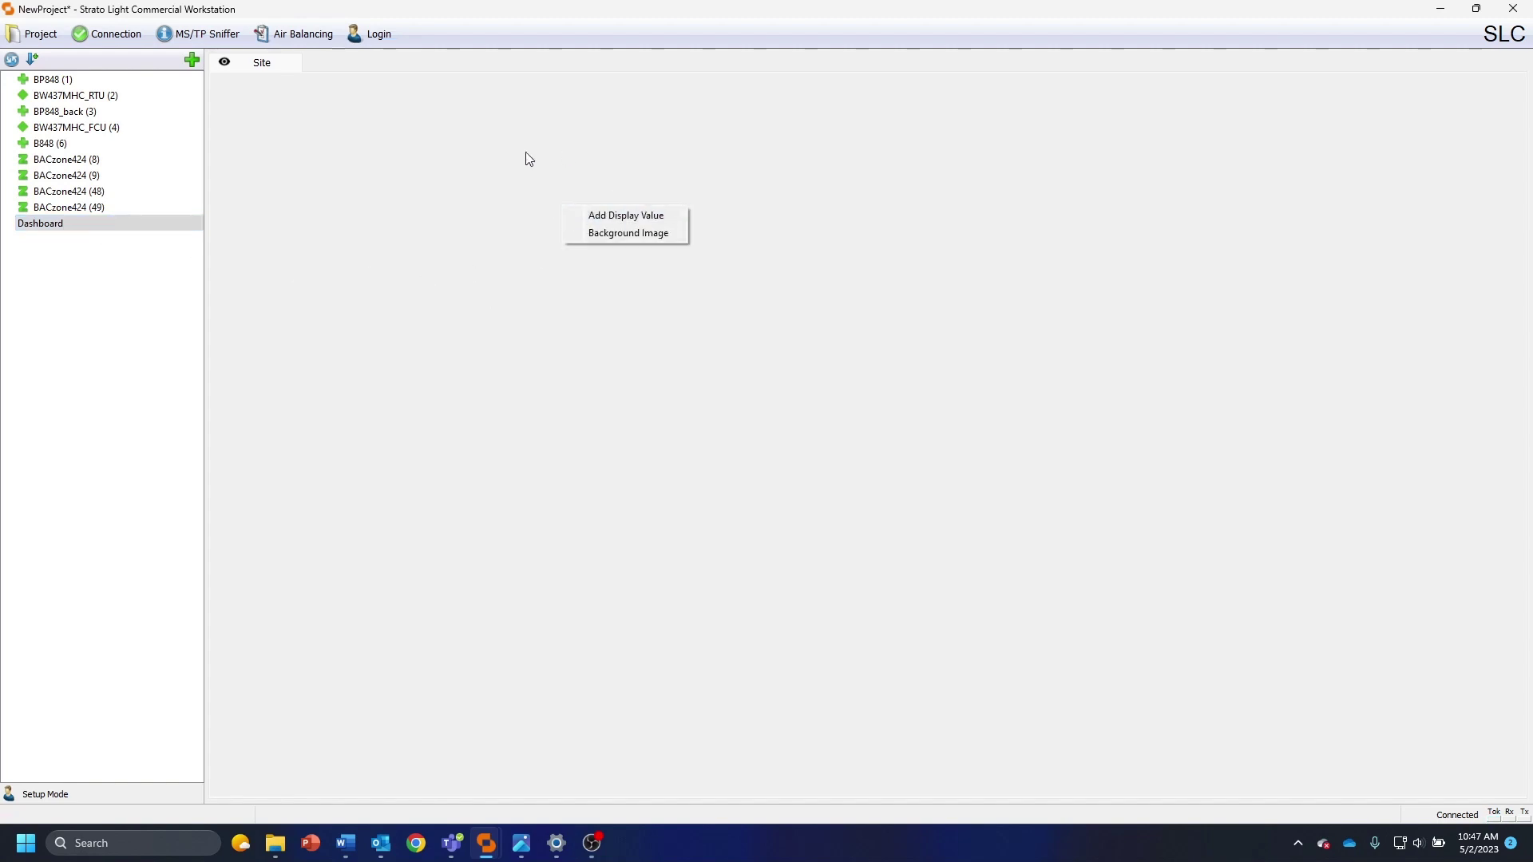
left_click(666, 235)
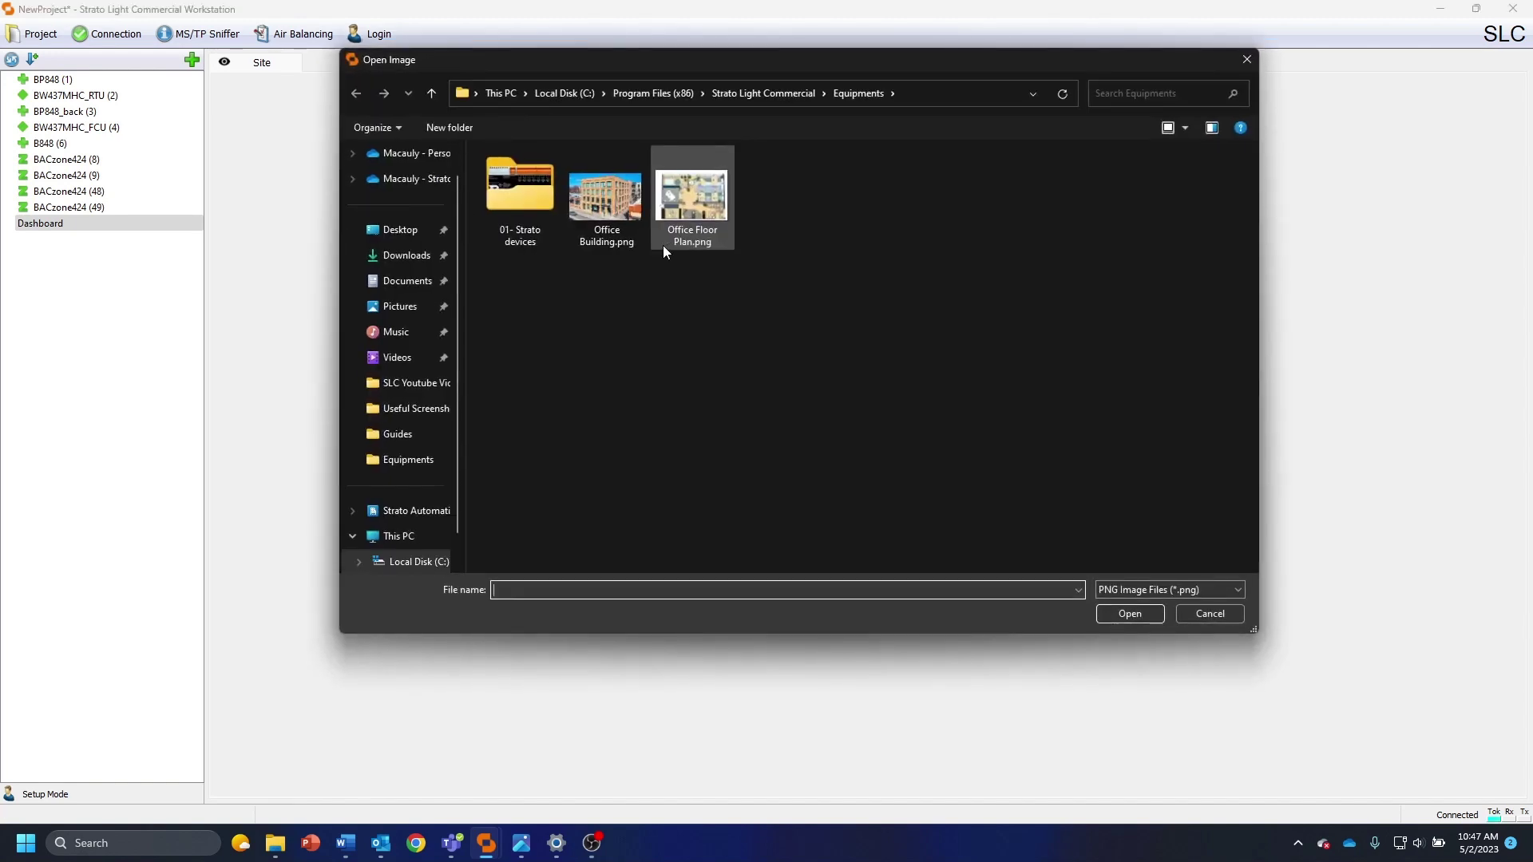
left_click(403, 230)
left_click(953, 150)
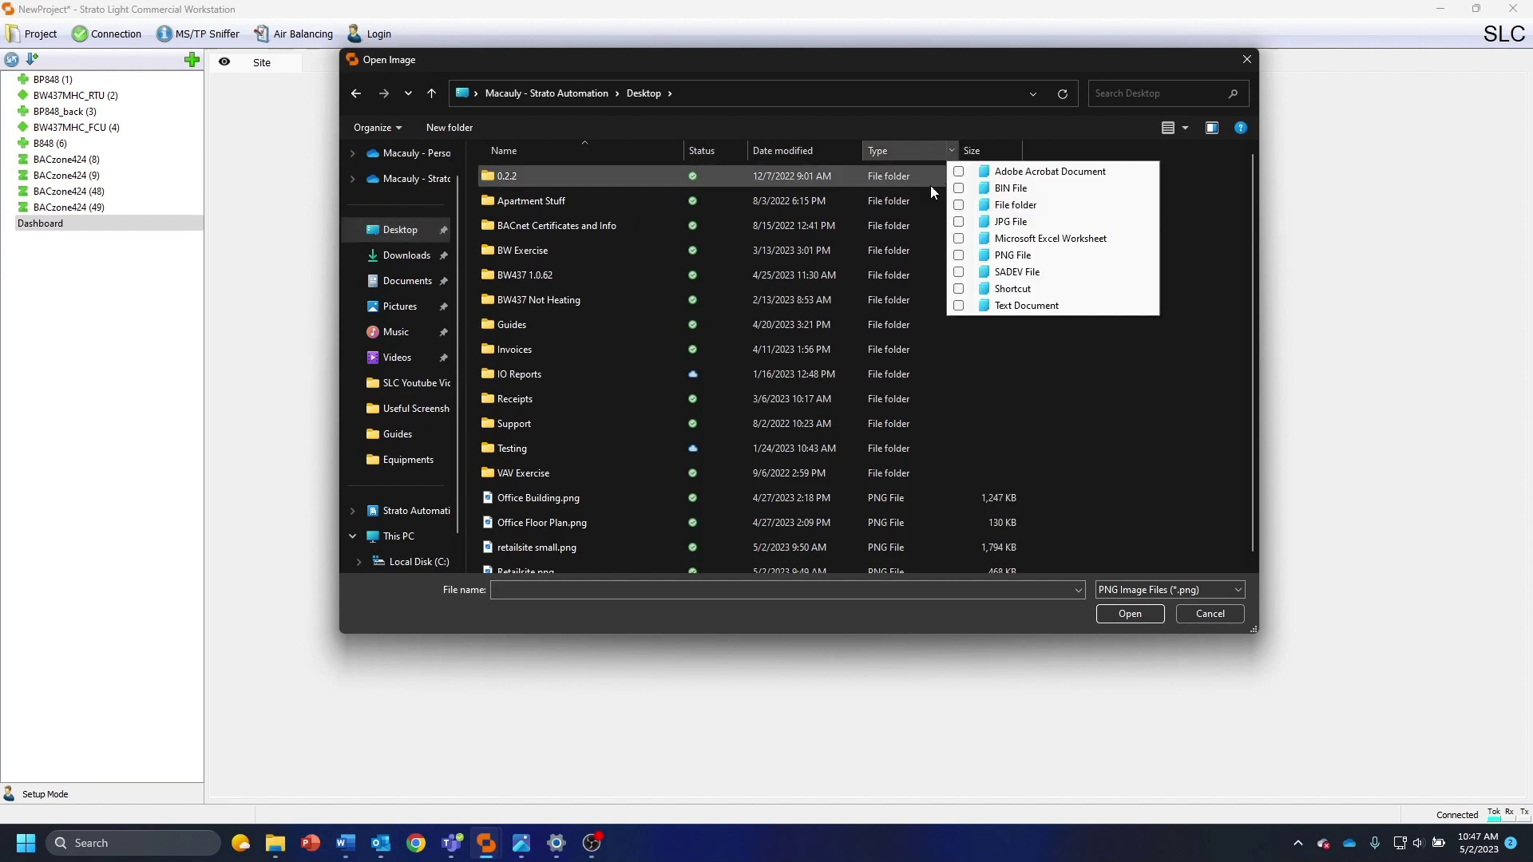
left_click(959, 255)
left_click(771, 307)
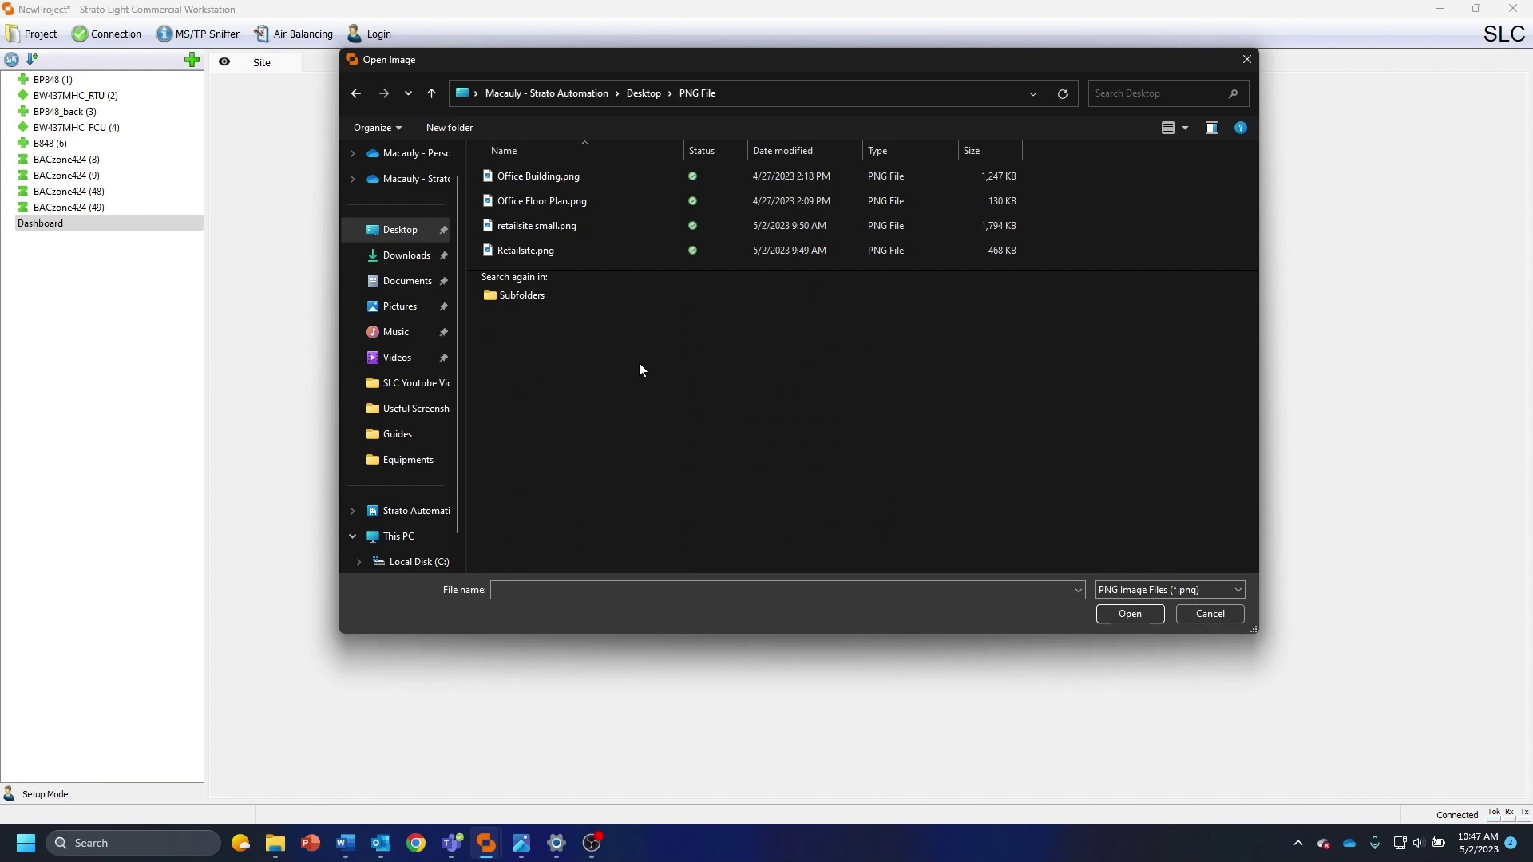
left_click(553, 249)
left_click(1107, 610)
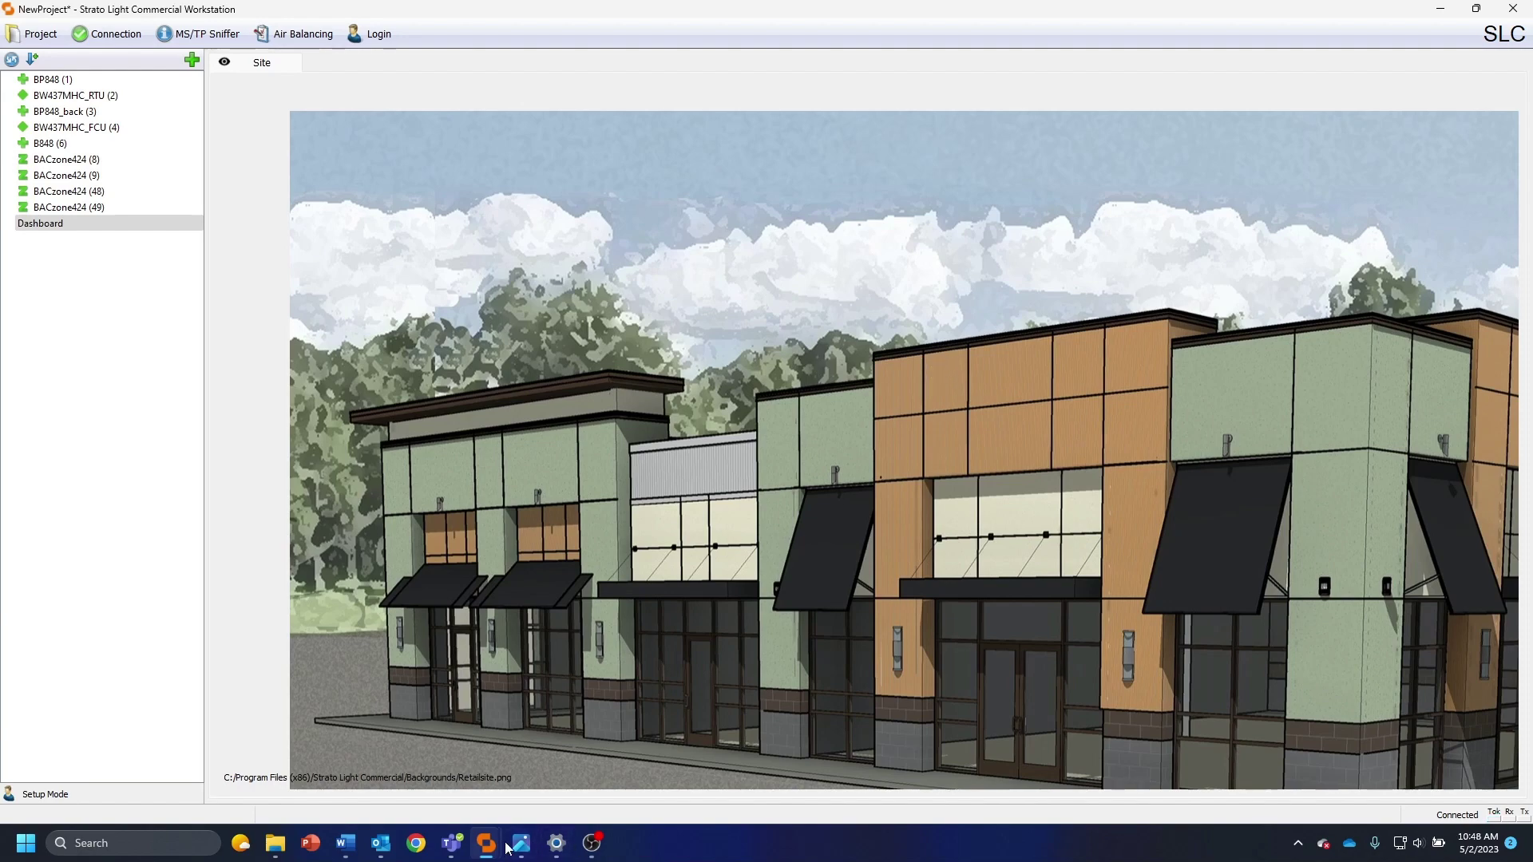
Open Retailsite.png from File Explorer in Windows Photos
left_click(276, 844)
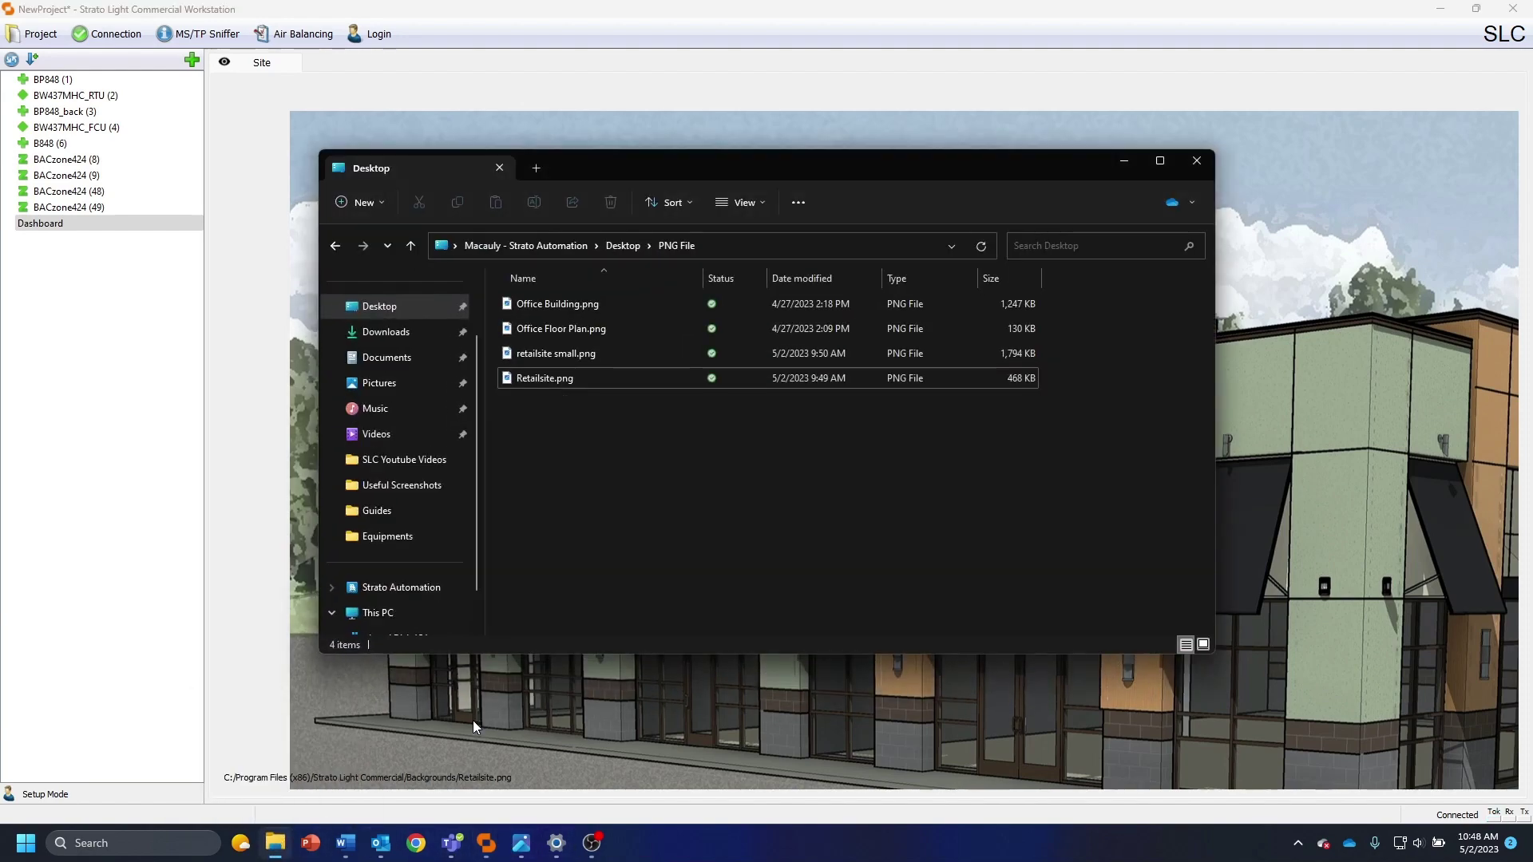
right_click(555, 381)
key("Escape")
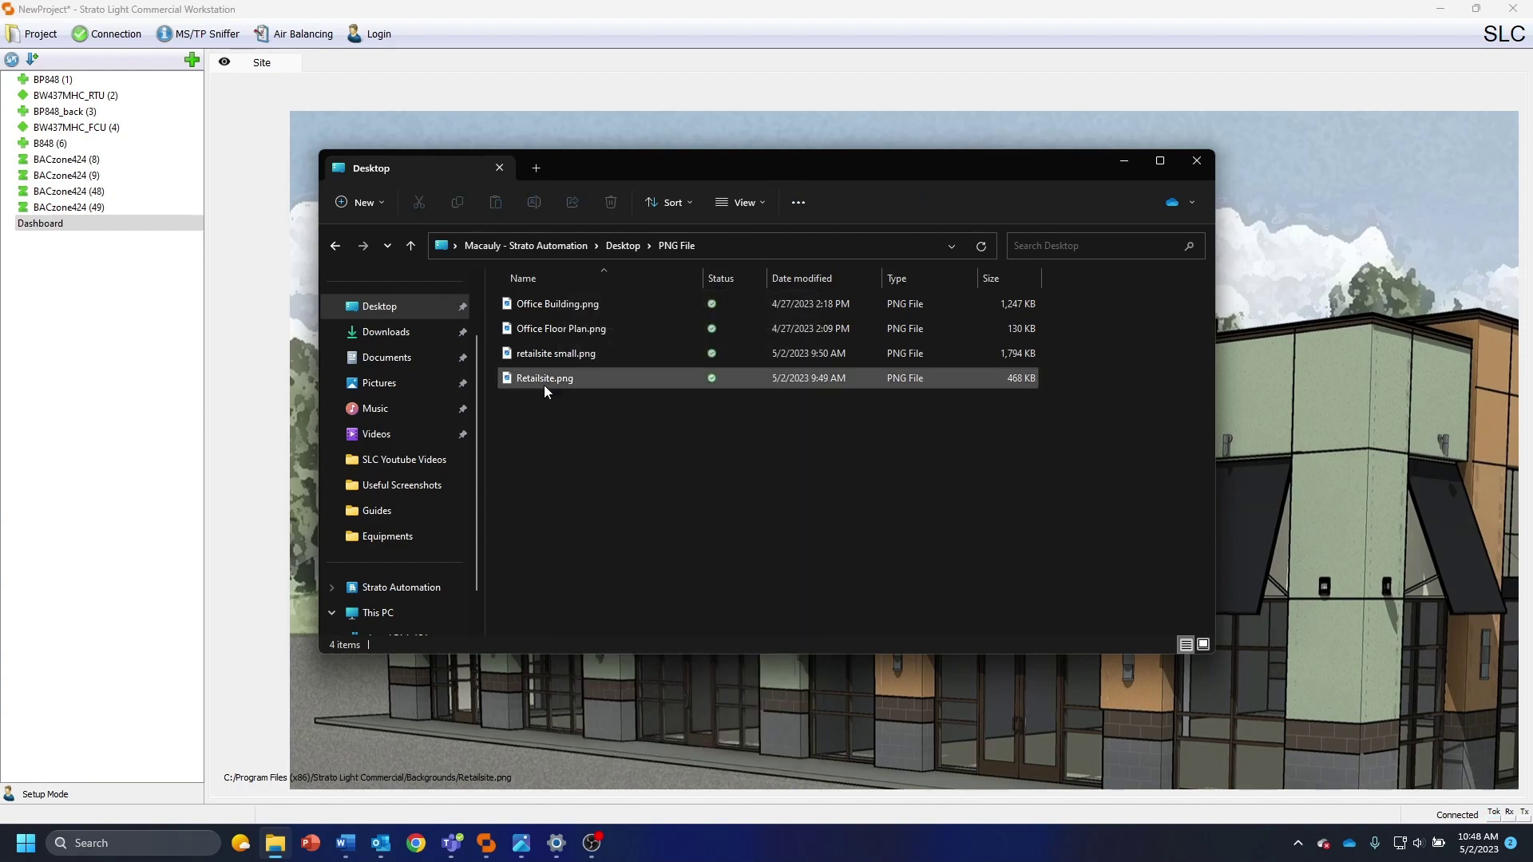
double_click(559, 379)
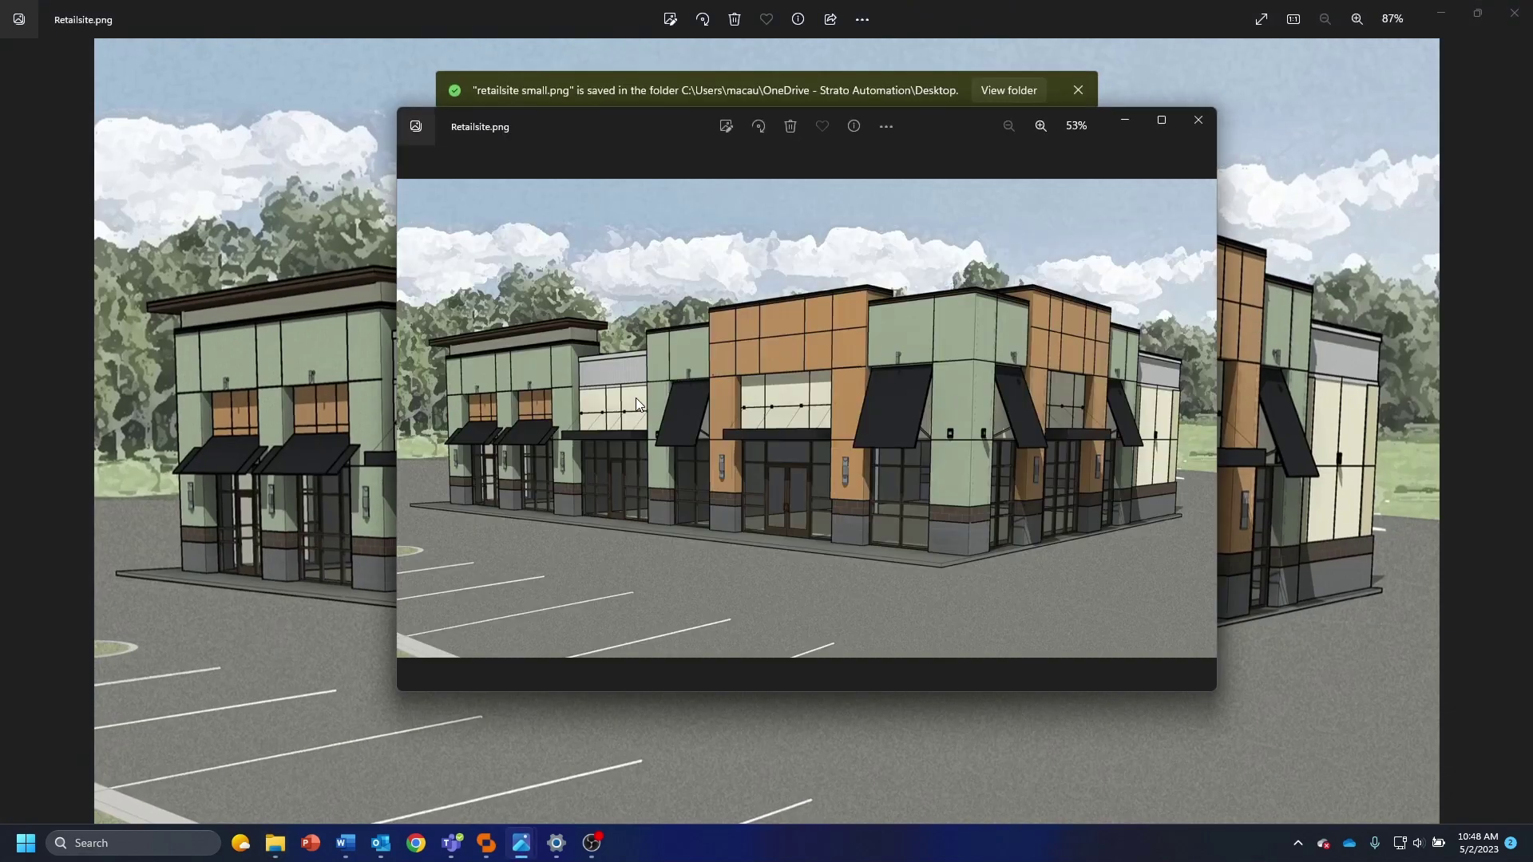
left_click(1198, 120)
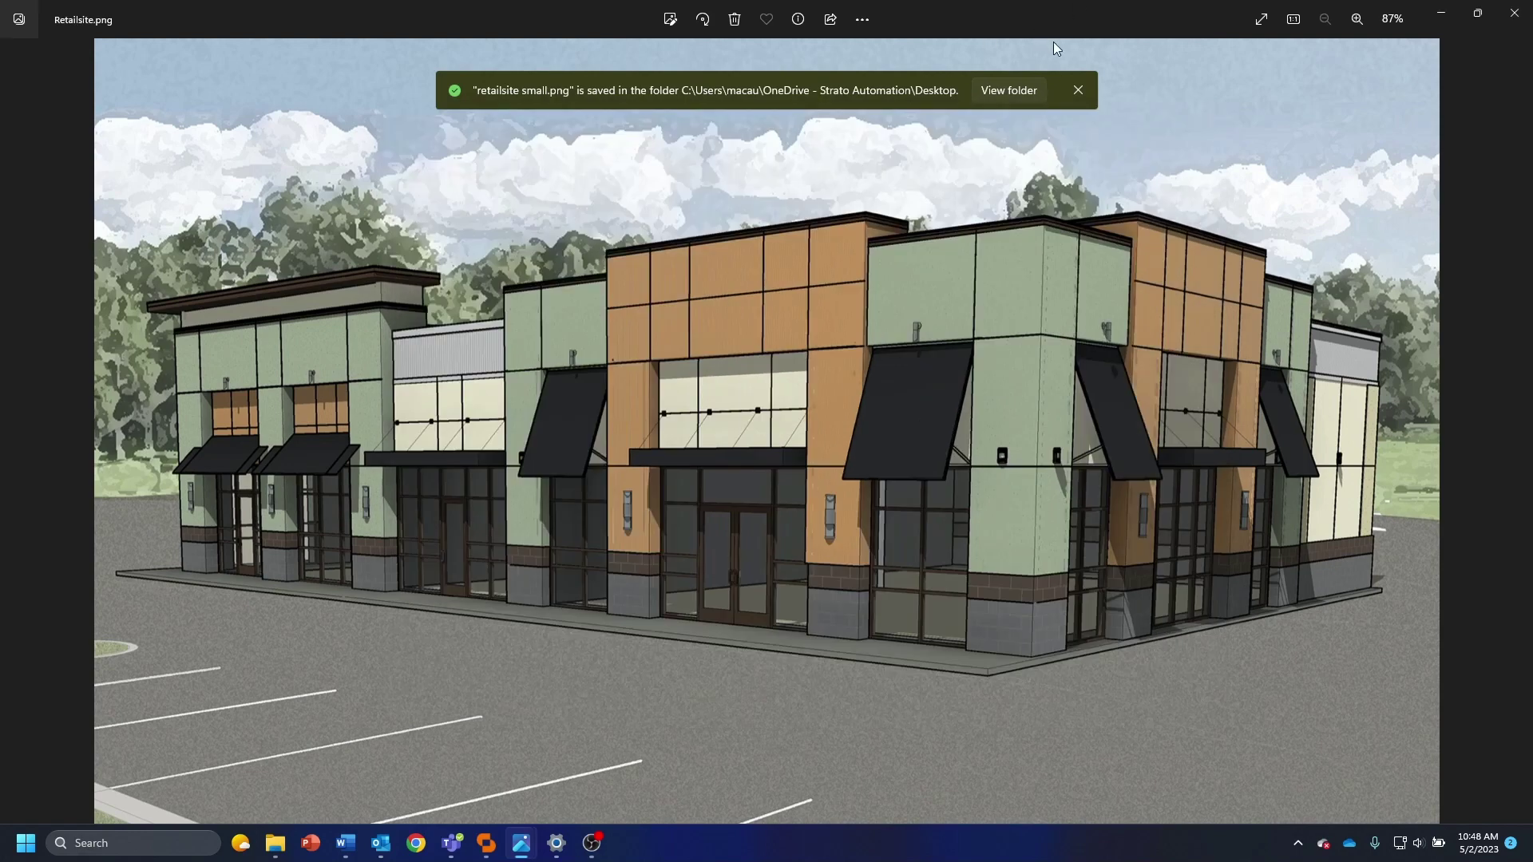
left_click(1080, 93)
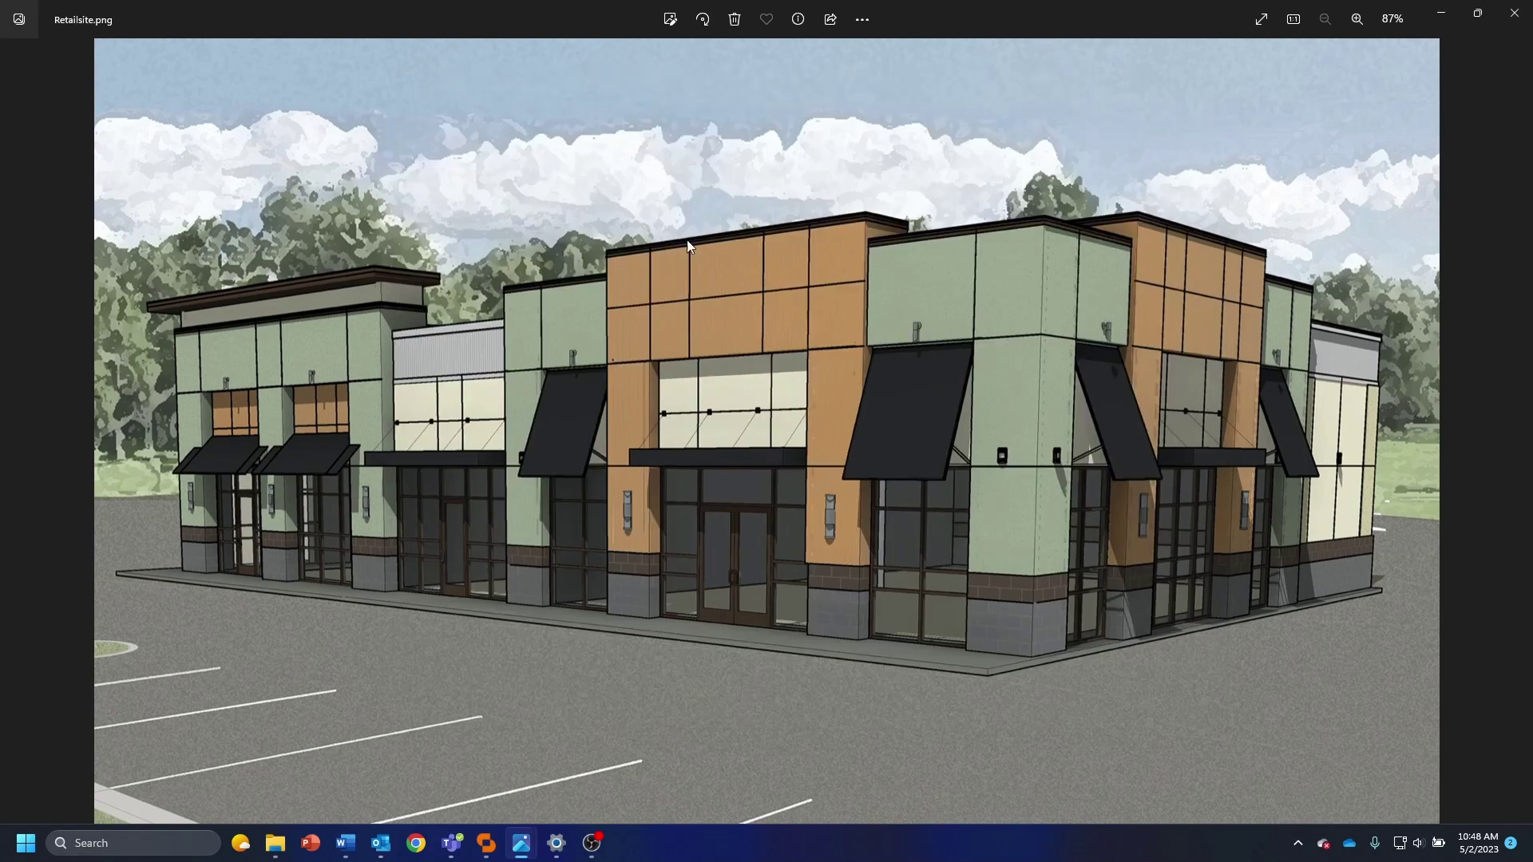
left_click(1515, 17)
double_click(580, 378)
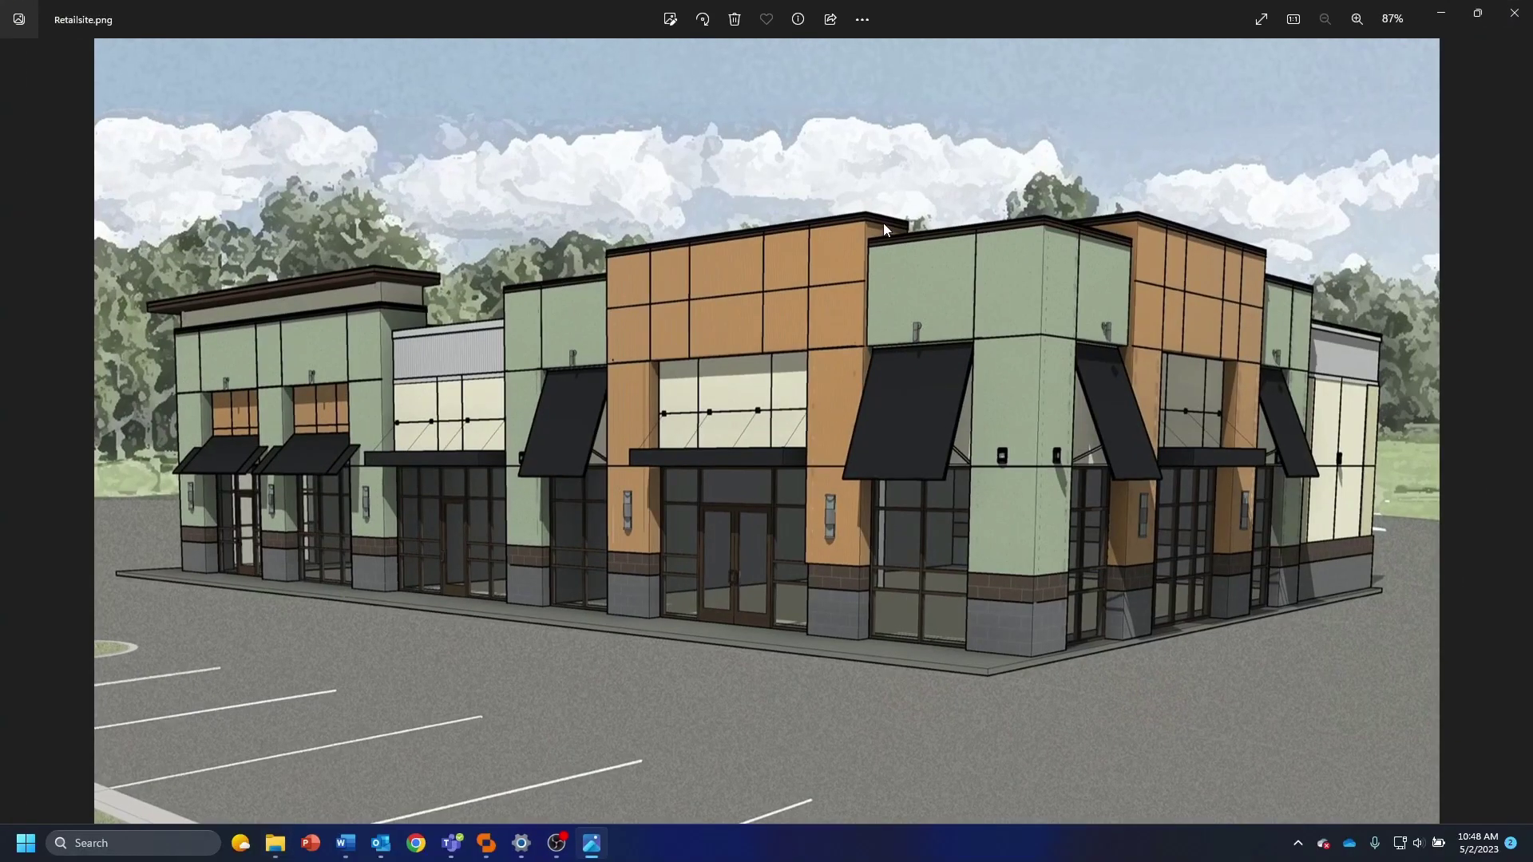
Resize the image by percentage to 80%
right_click(806, 200)
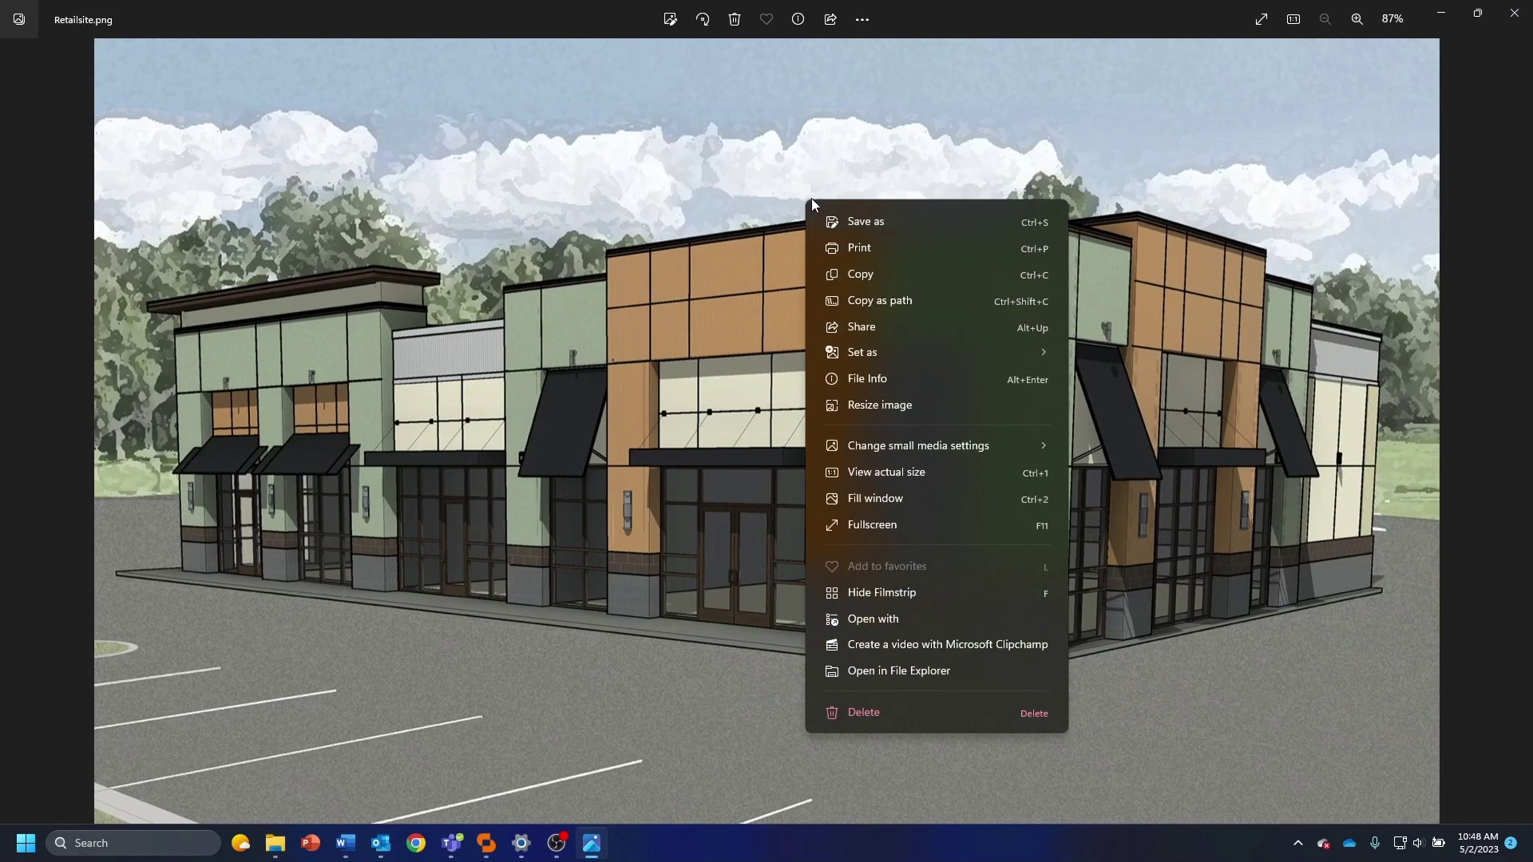
left_click(883, 405)
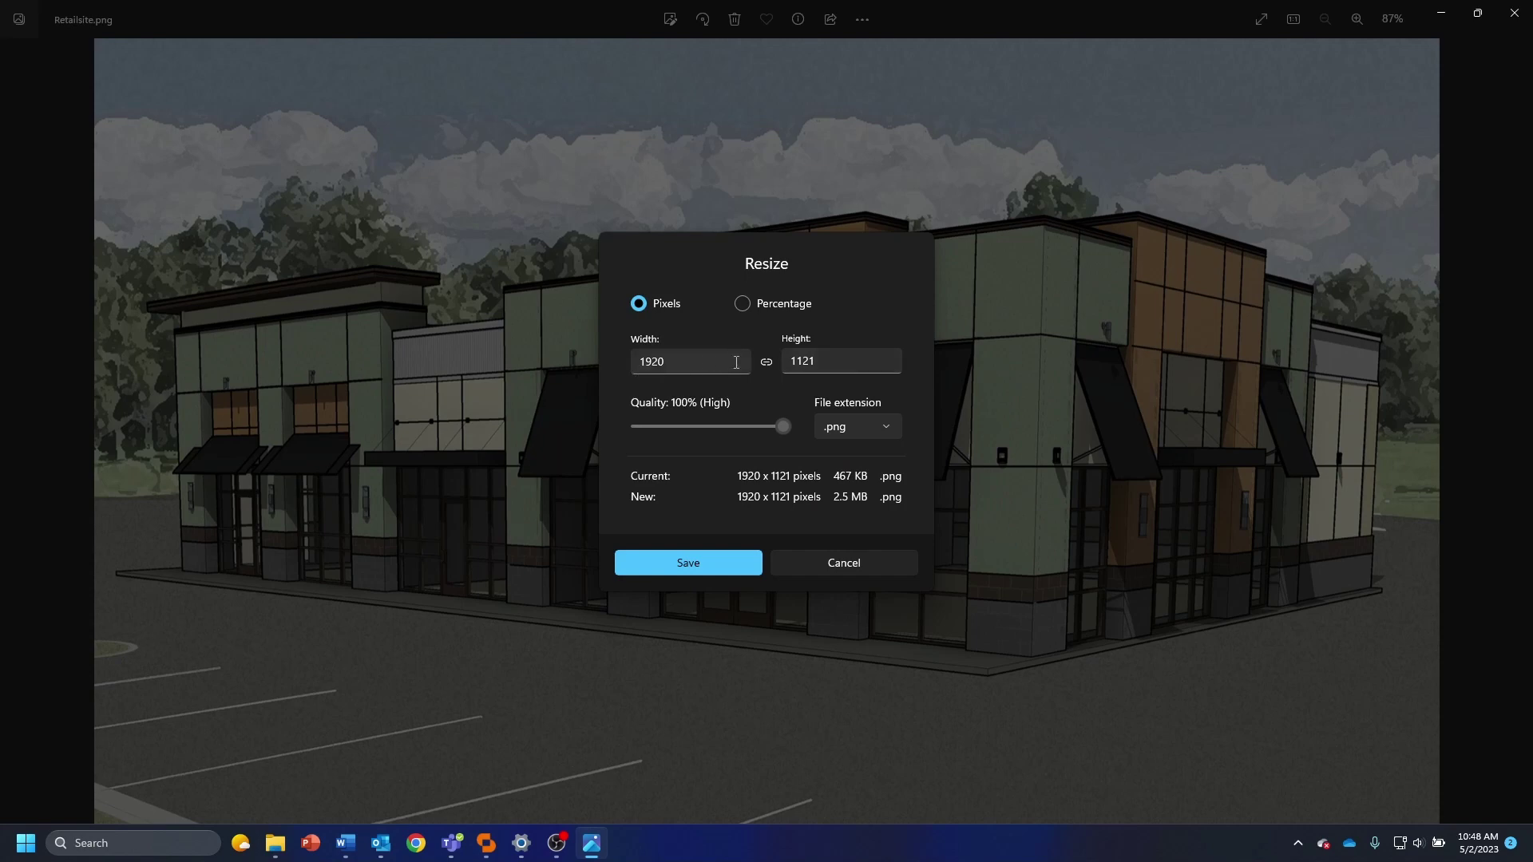
left_click(742, 303)
left_click(676, 364)
key("BackSpace")
key("BackSpace")
key("BackSpace")
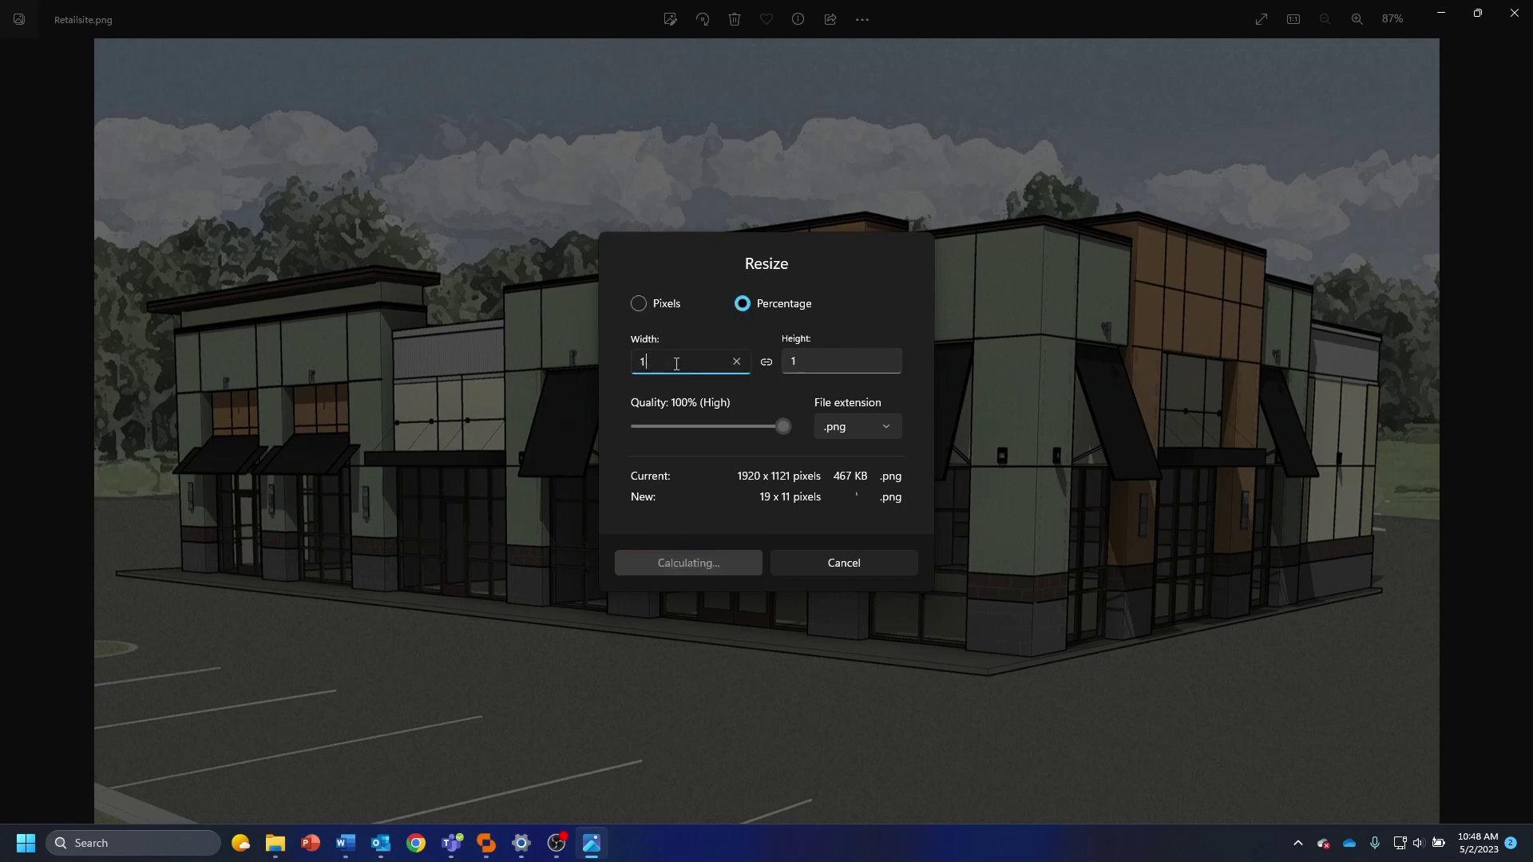
type("80")
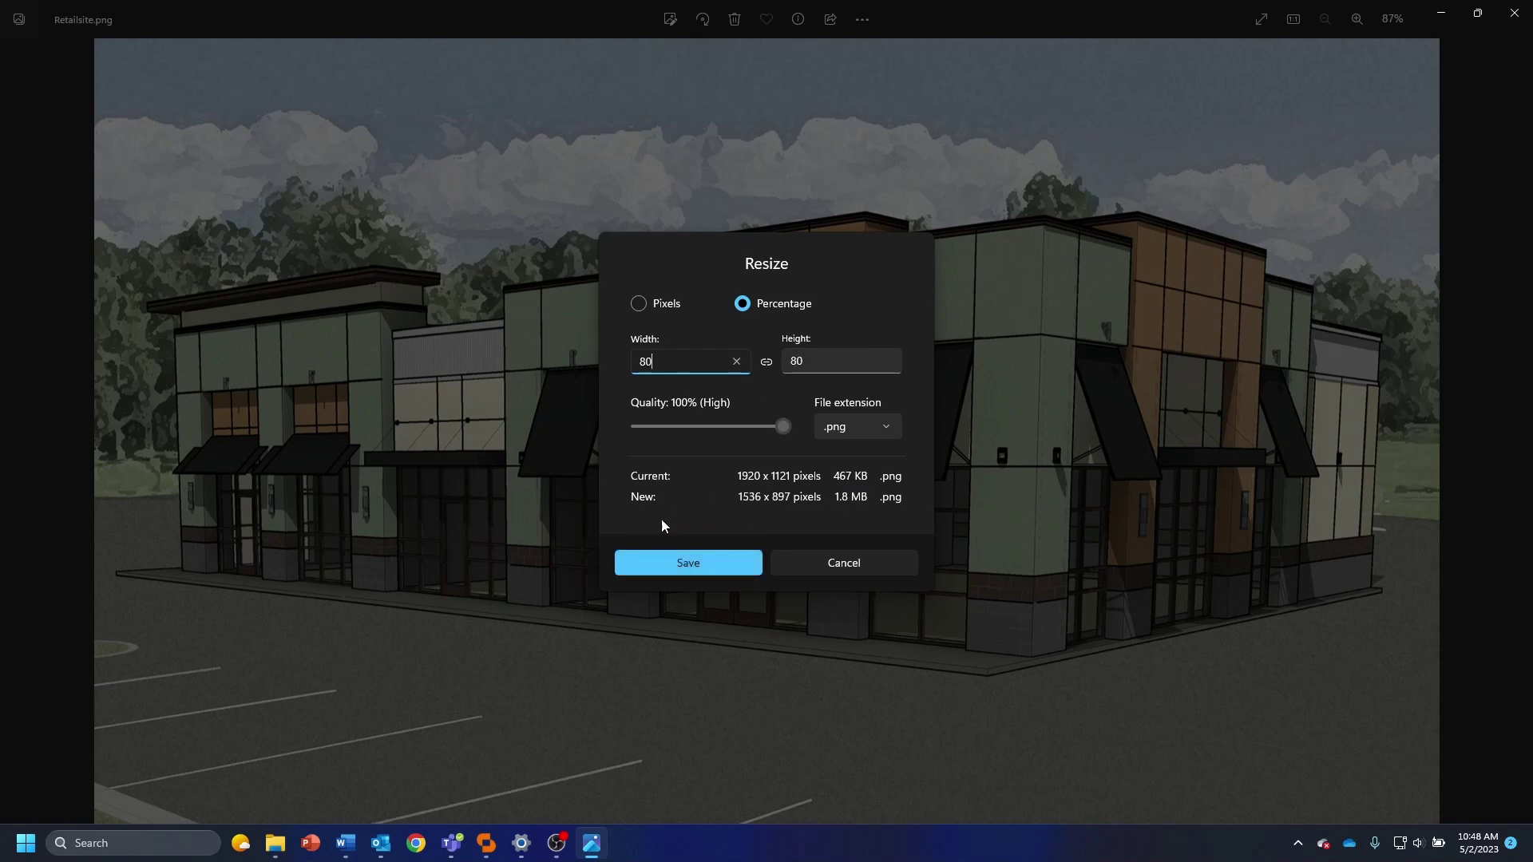
Save the resized copy as retailsite small.png, replacing the existing file
left_click(688, 562)
scroll(343, 264, "down", 3)
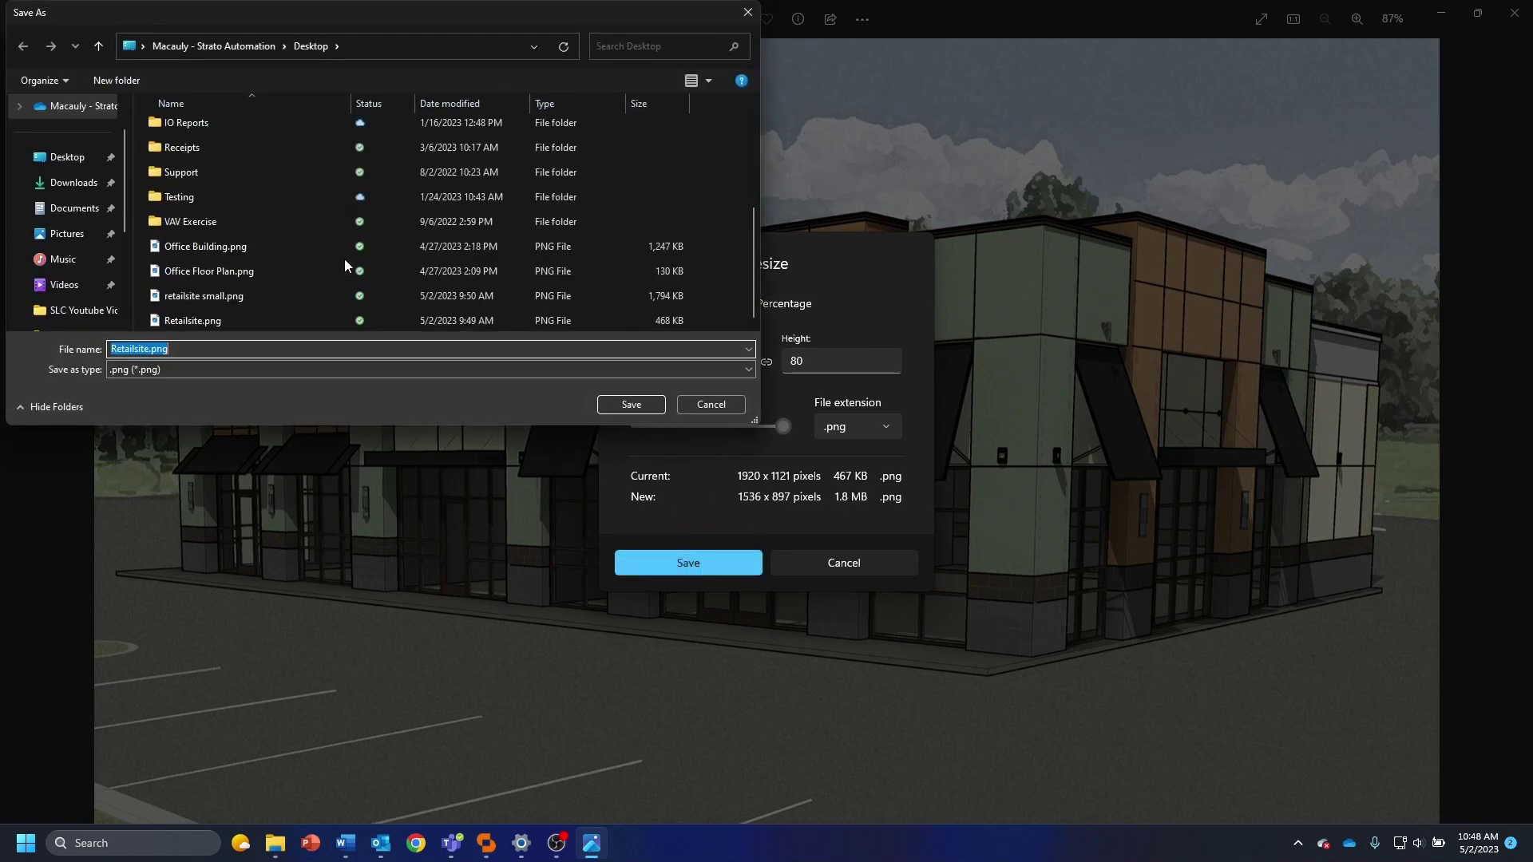
left_click(212, 295)
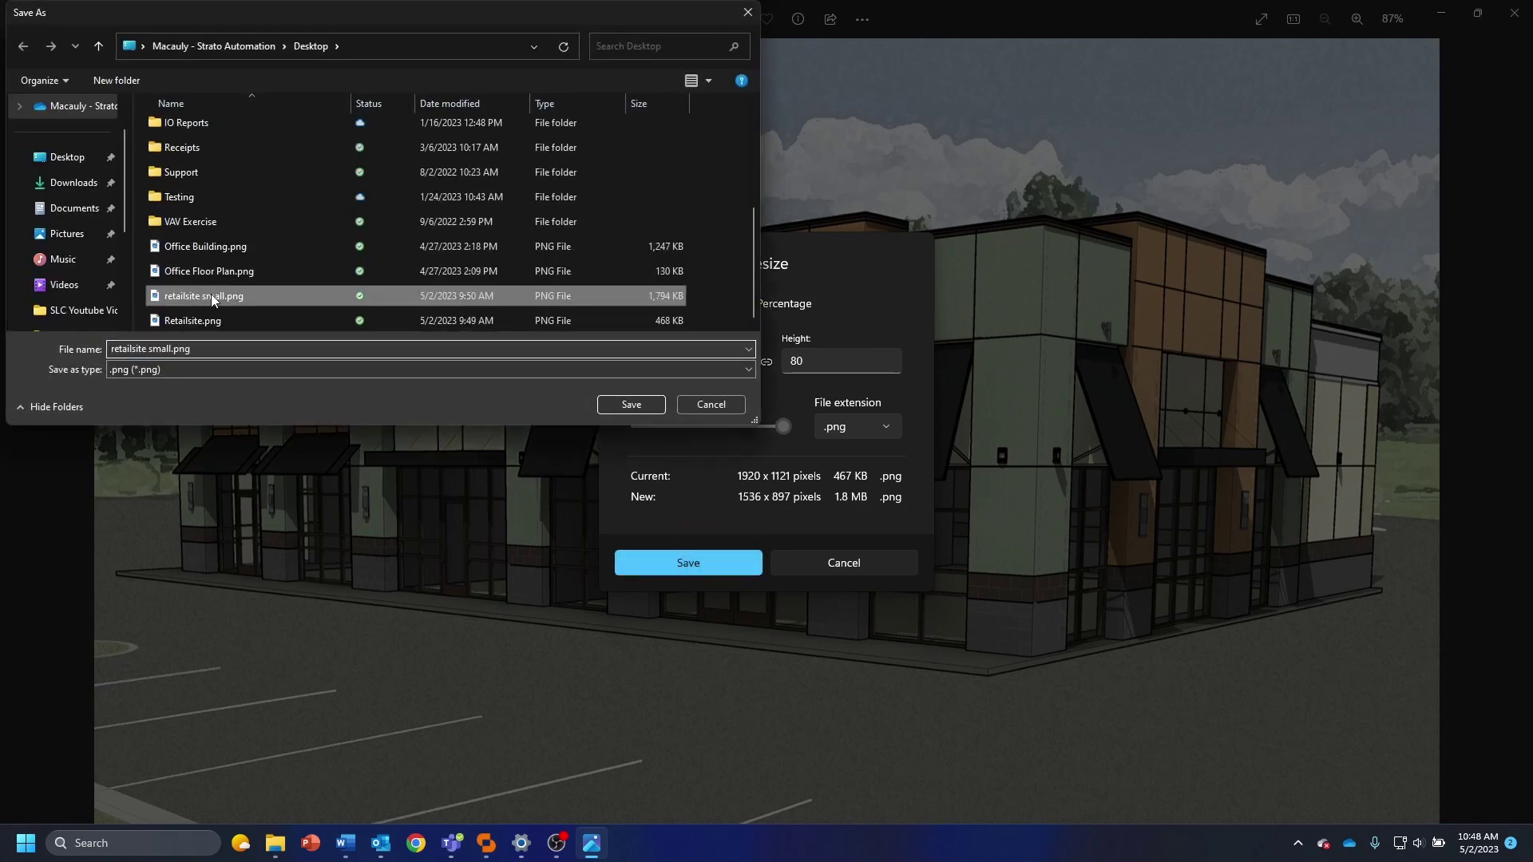
left_click(627, 405)
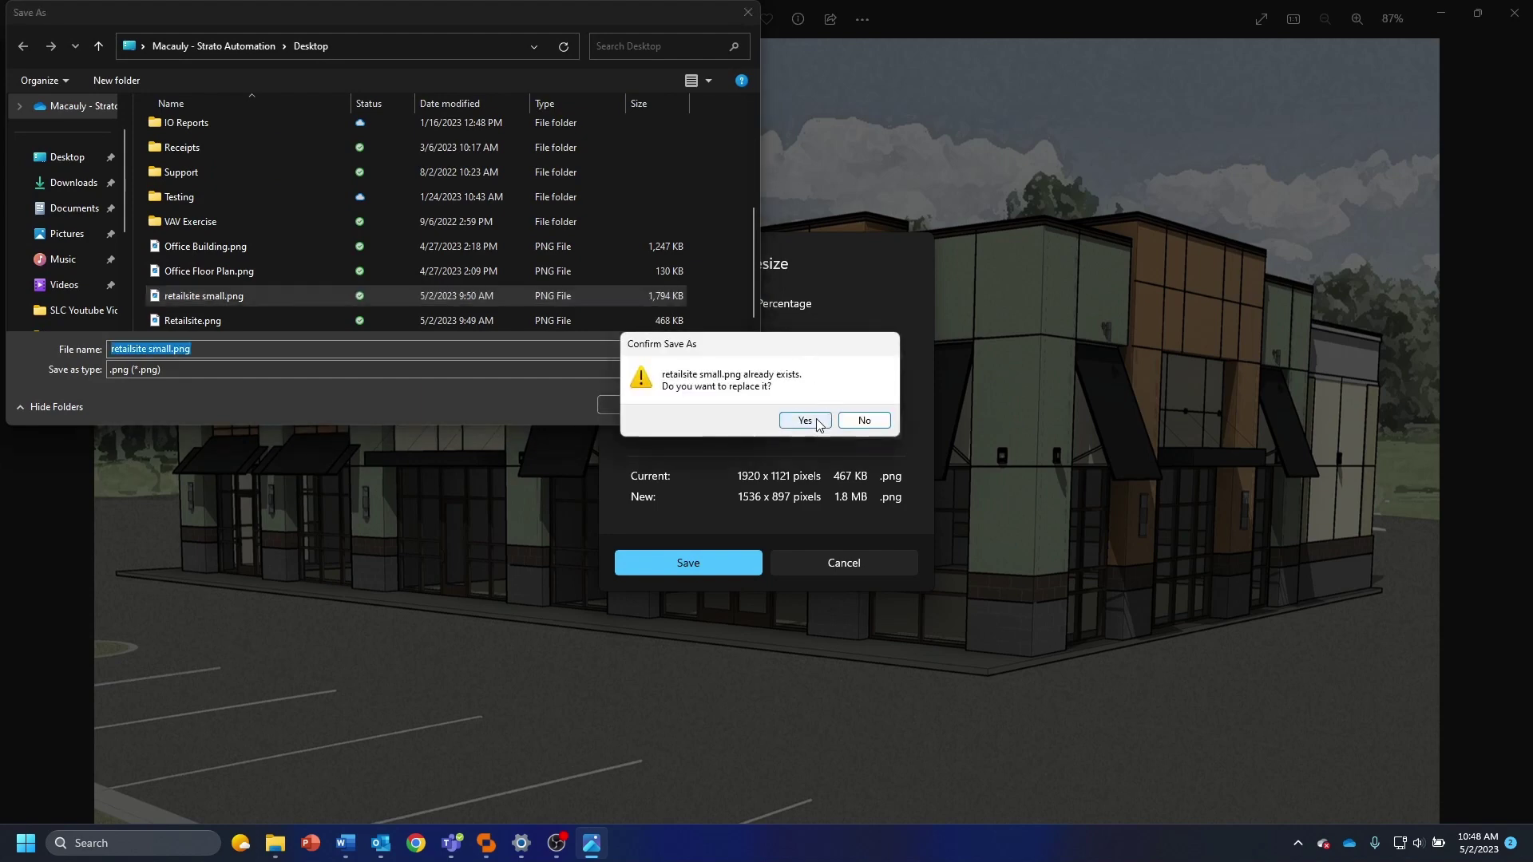
left_click(805, 420)
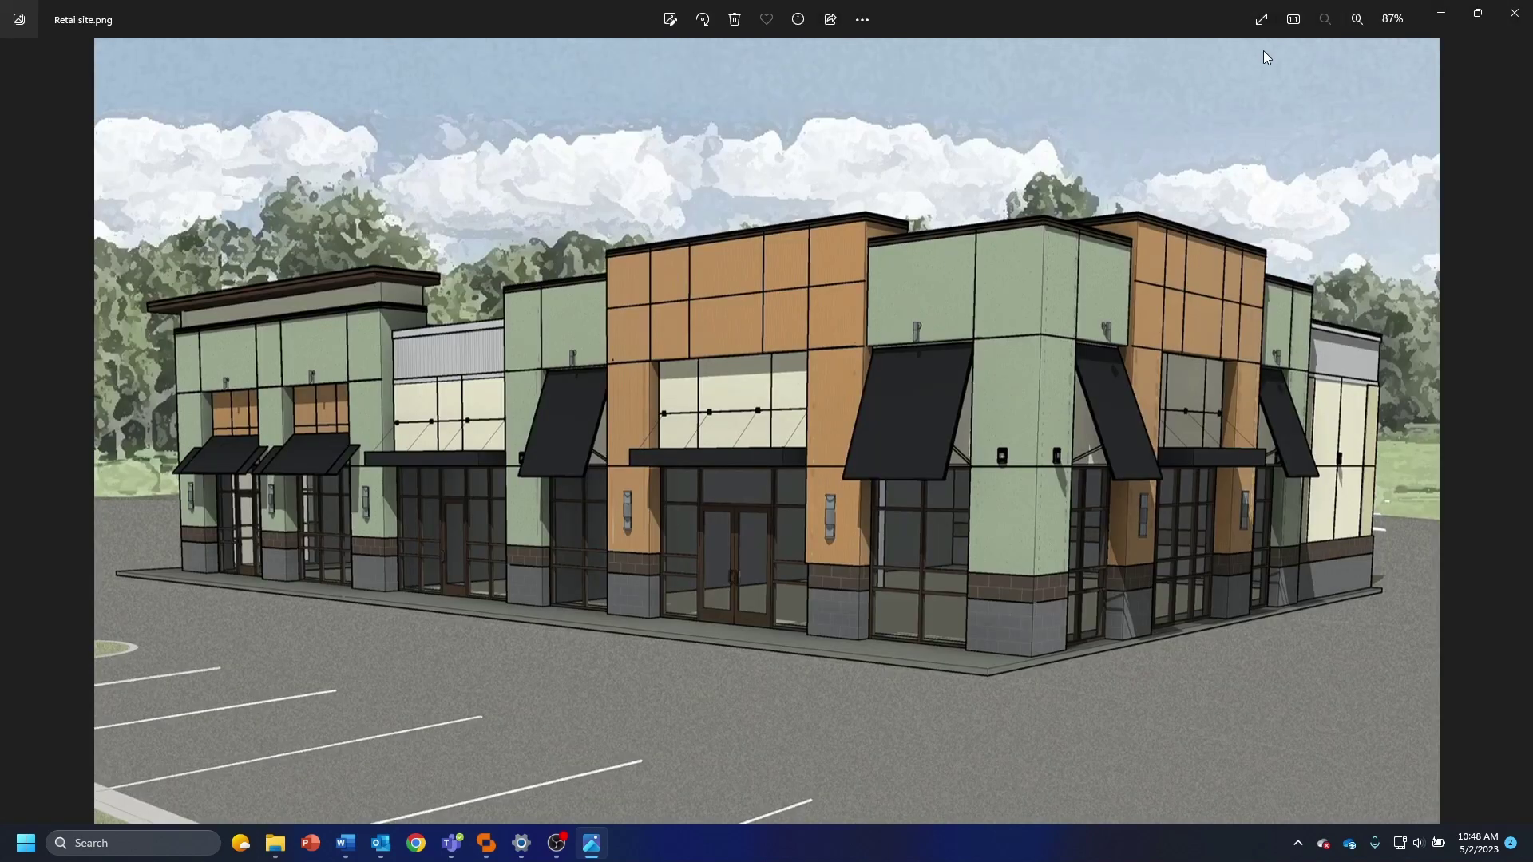
left_click(1441, 13)
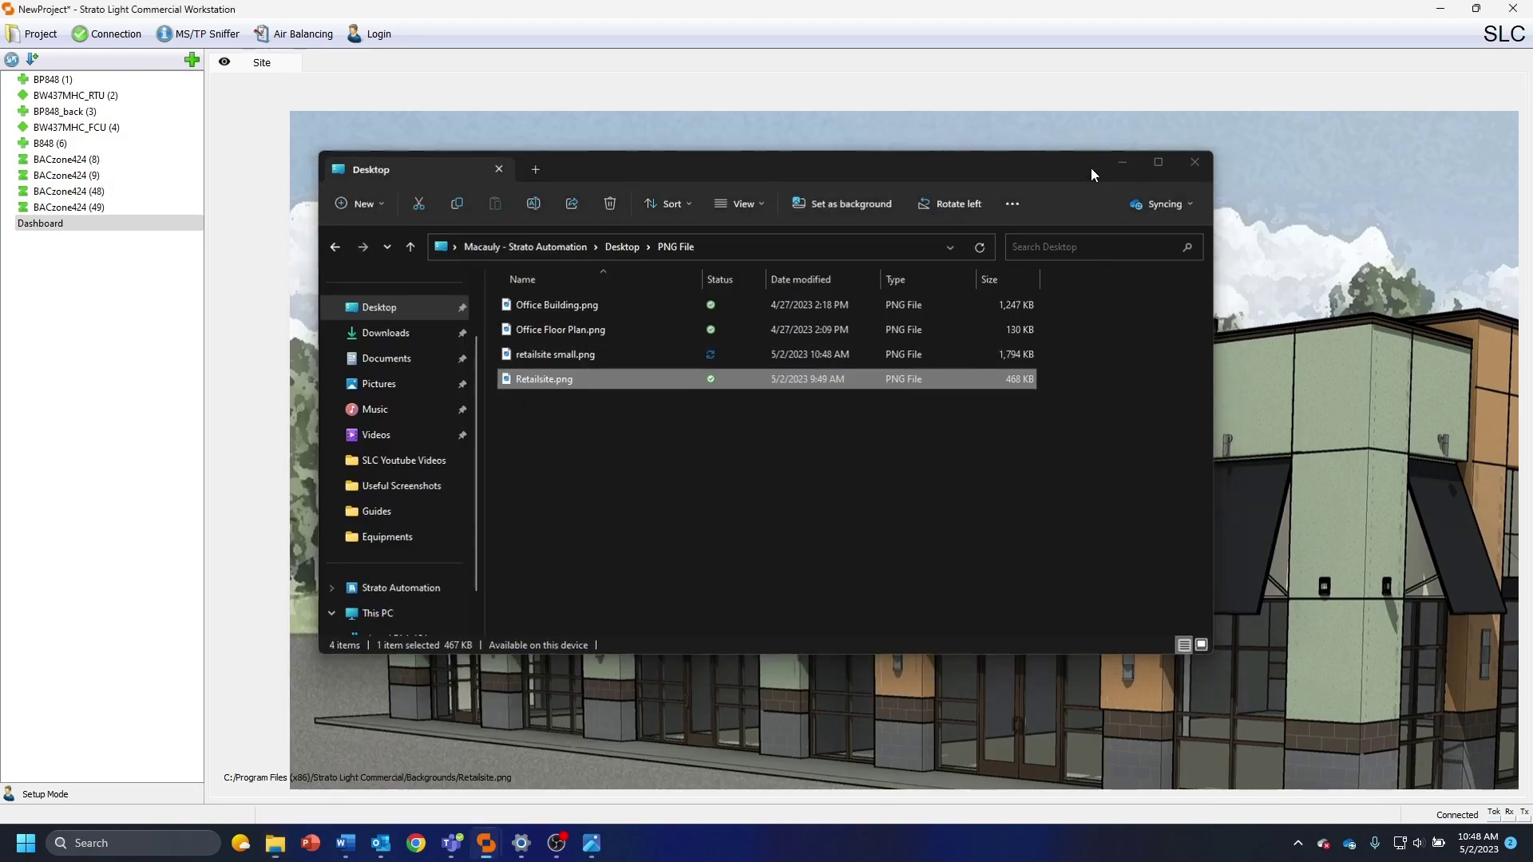
Swap the Dashboard background to retailsite small.png from the Desktop
left_click(1122, 162)
right_click(261, 222)
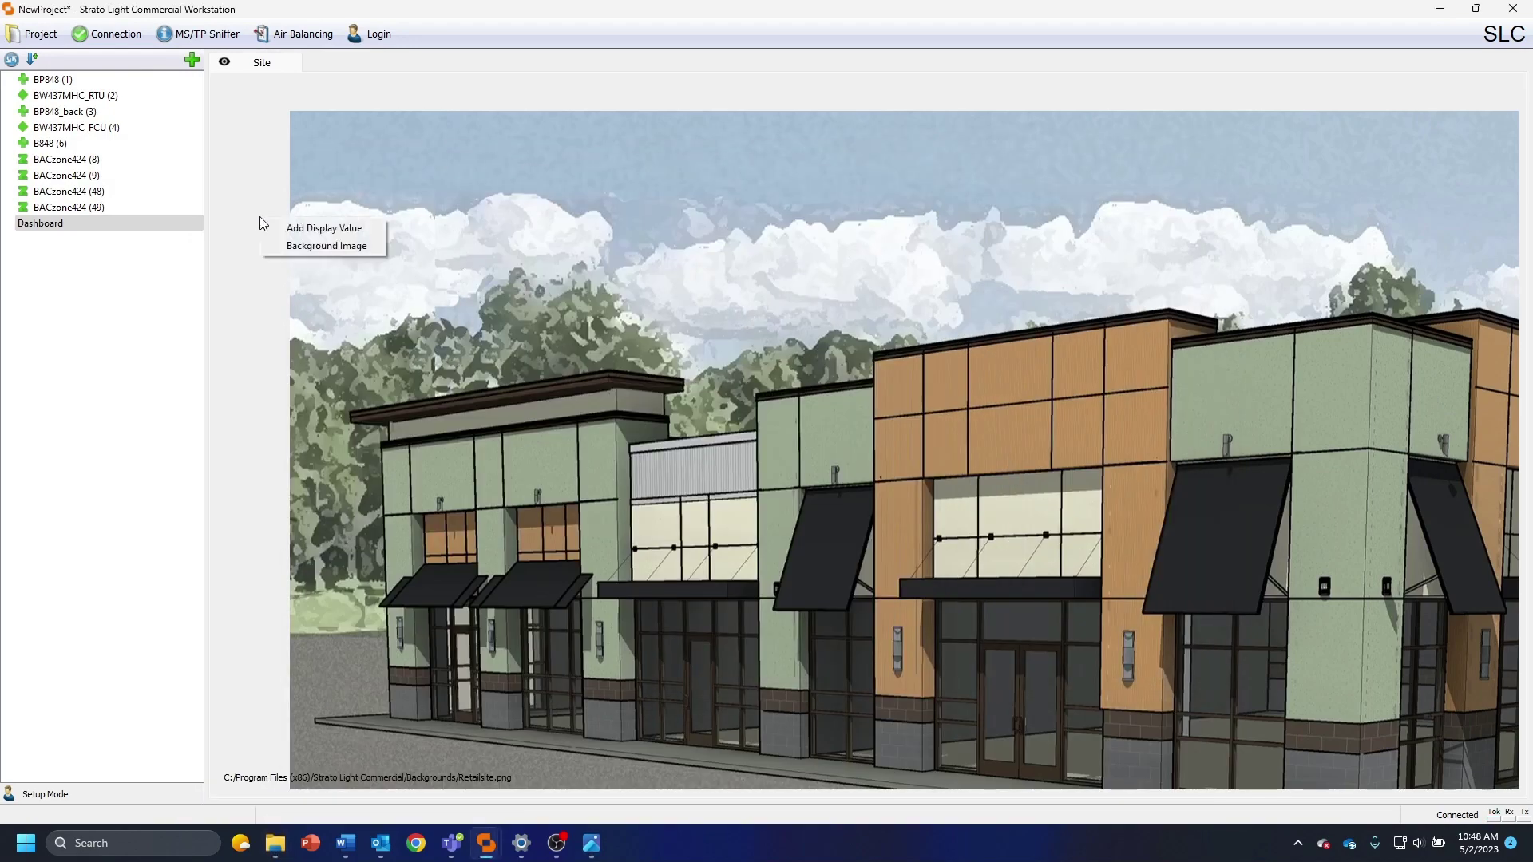
left_click(336, 245)
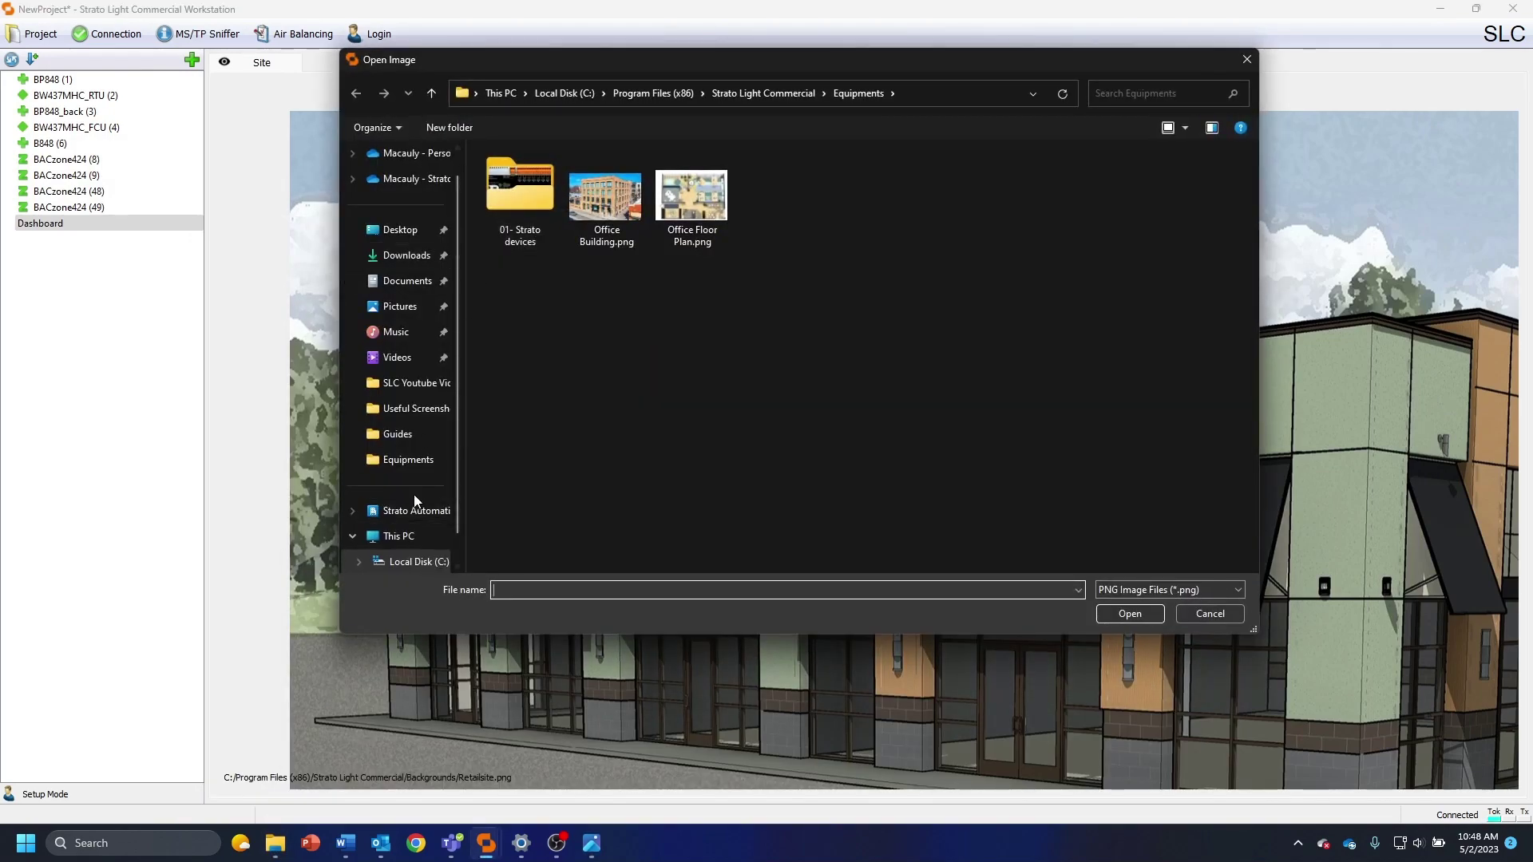
left_click(400, 230)
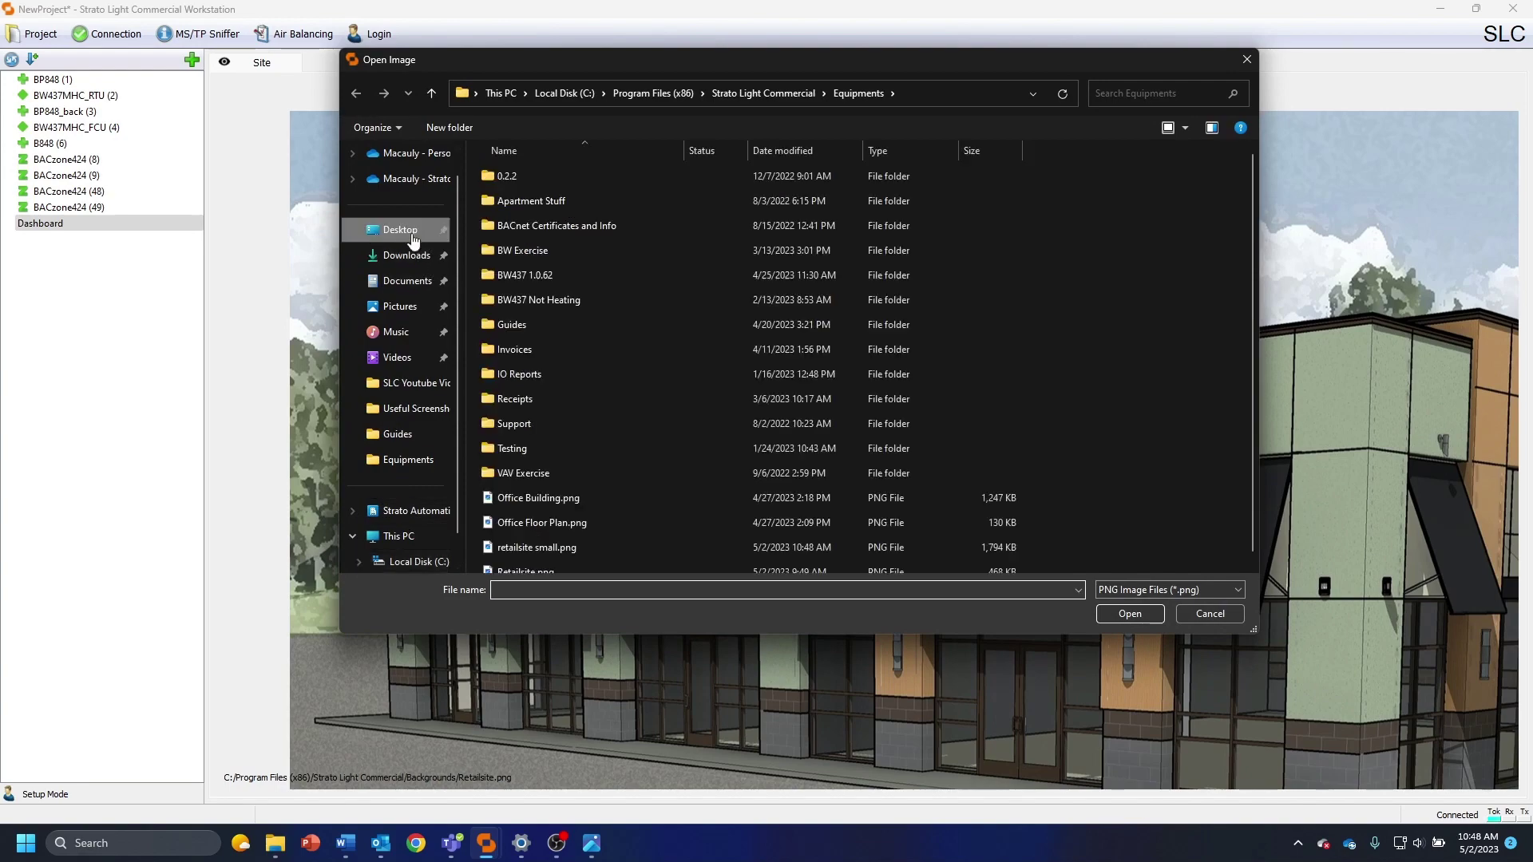
left_click(554, 538)
left_click(1112, 611)
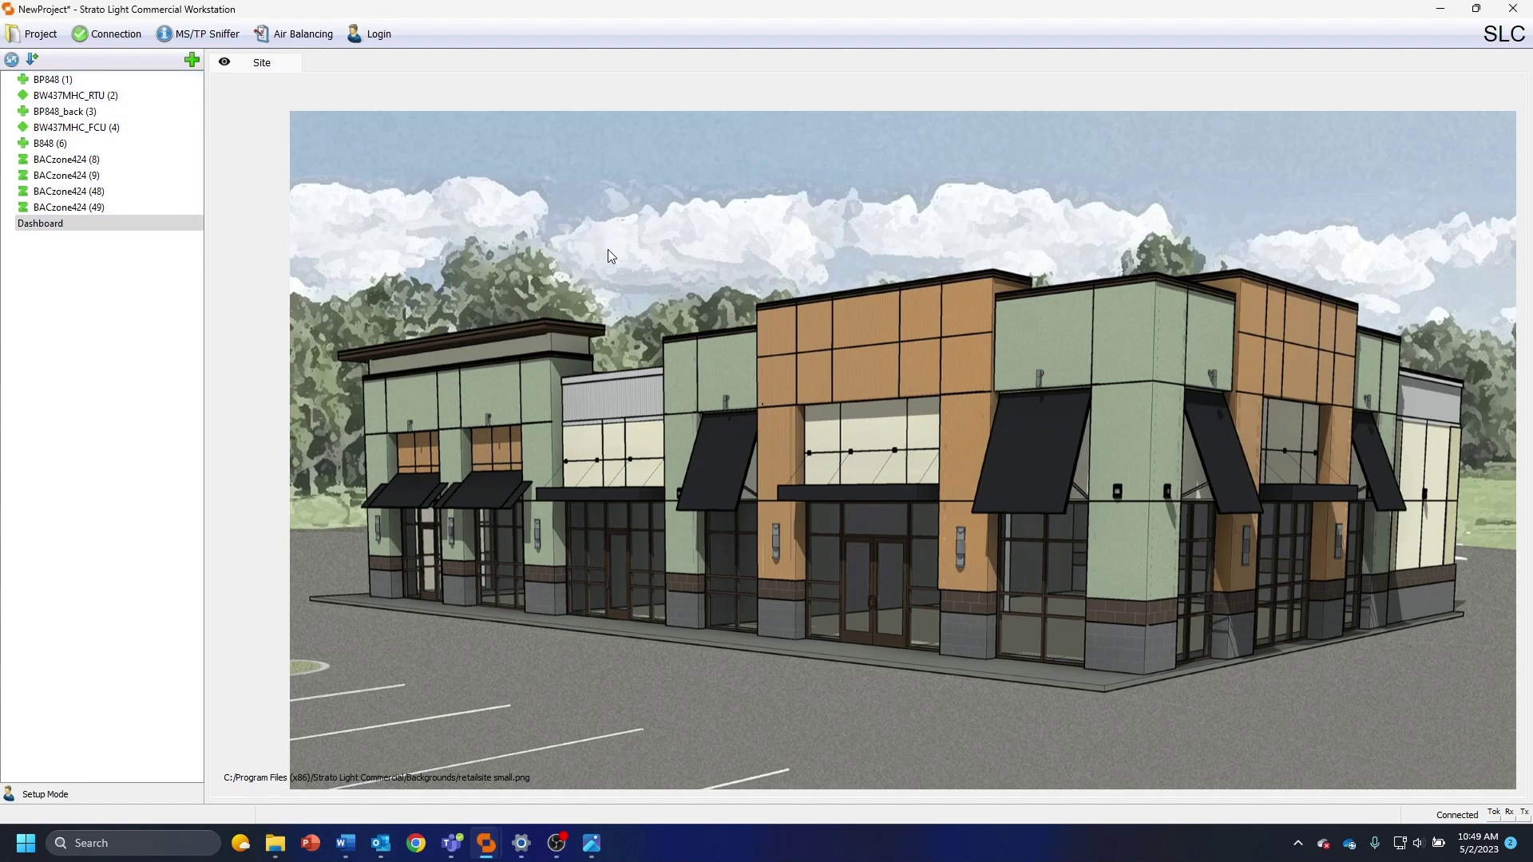
right_click(592, 227)
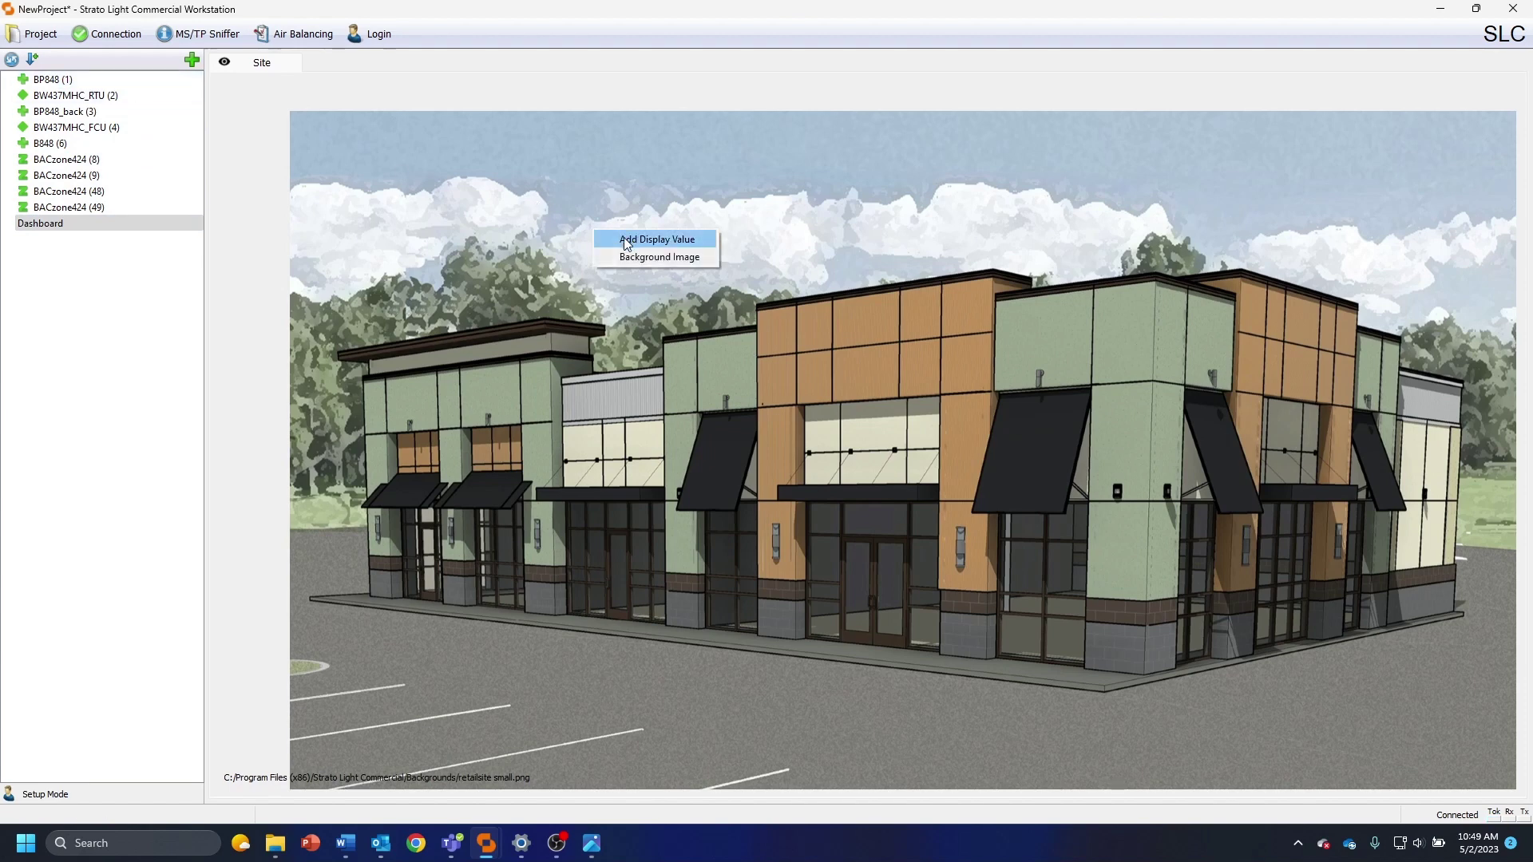
Add the OAT, FanStat, FreezeCond and FreeClgAuth value displays from BP848
left_click(627, 241)
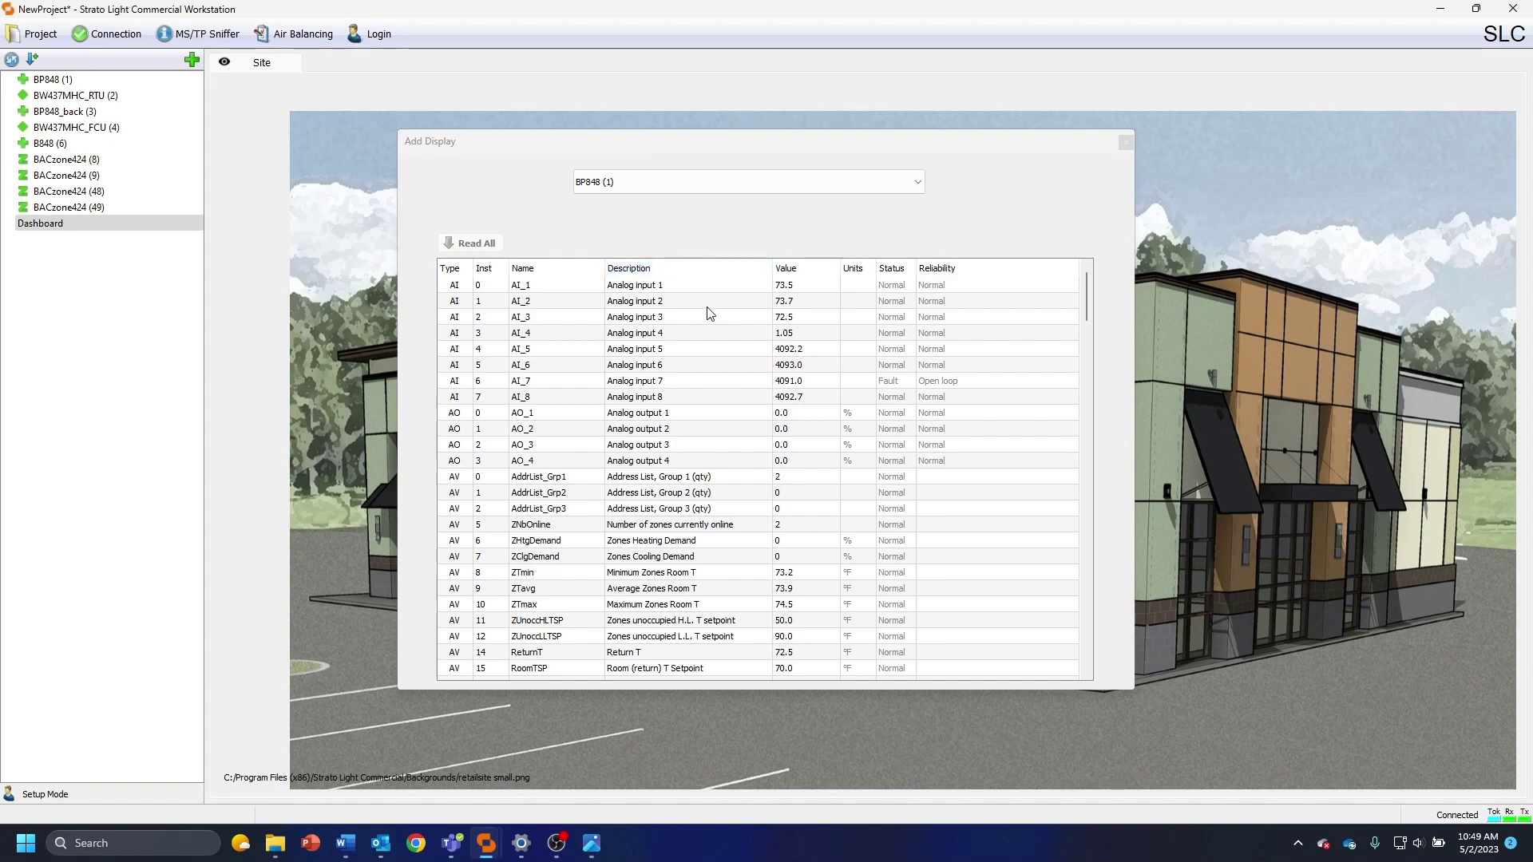
scroll(606, 391, "down", 3)
scroll(606, 391, "down", 3)
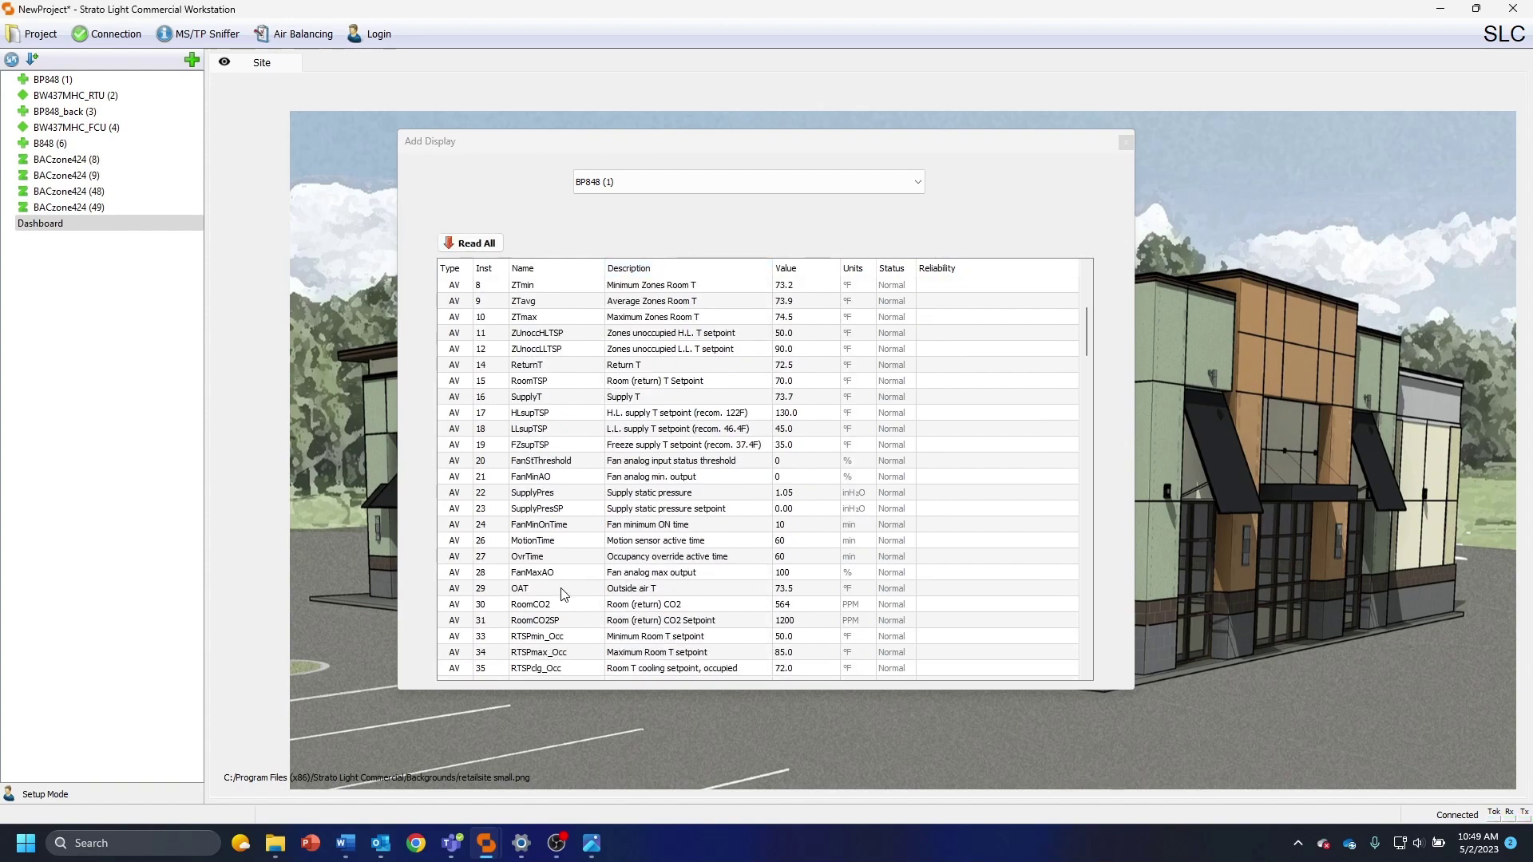
double_click(563, 594)
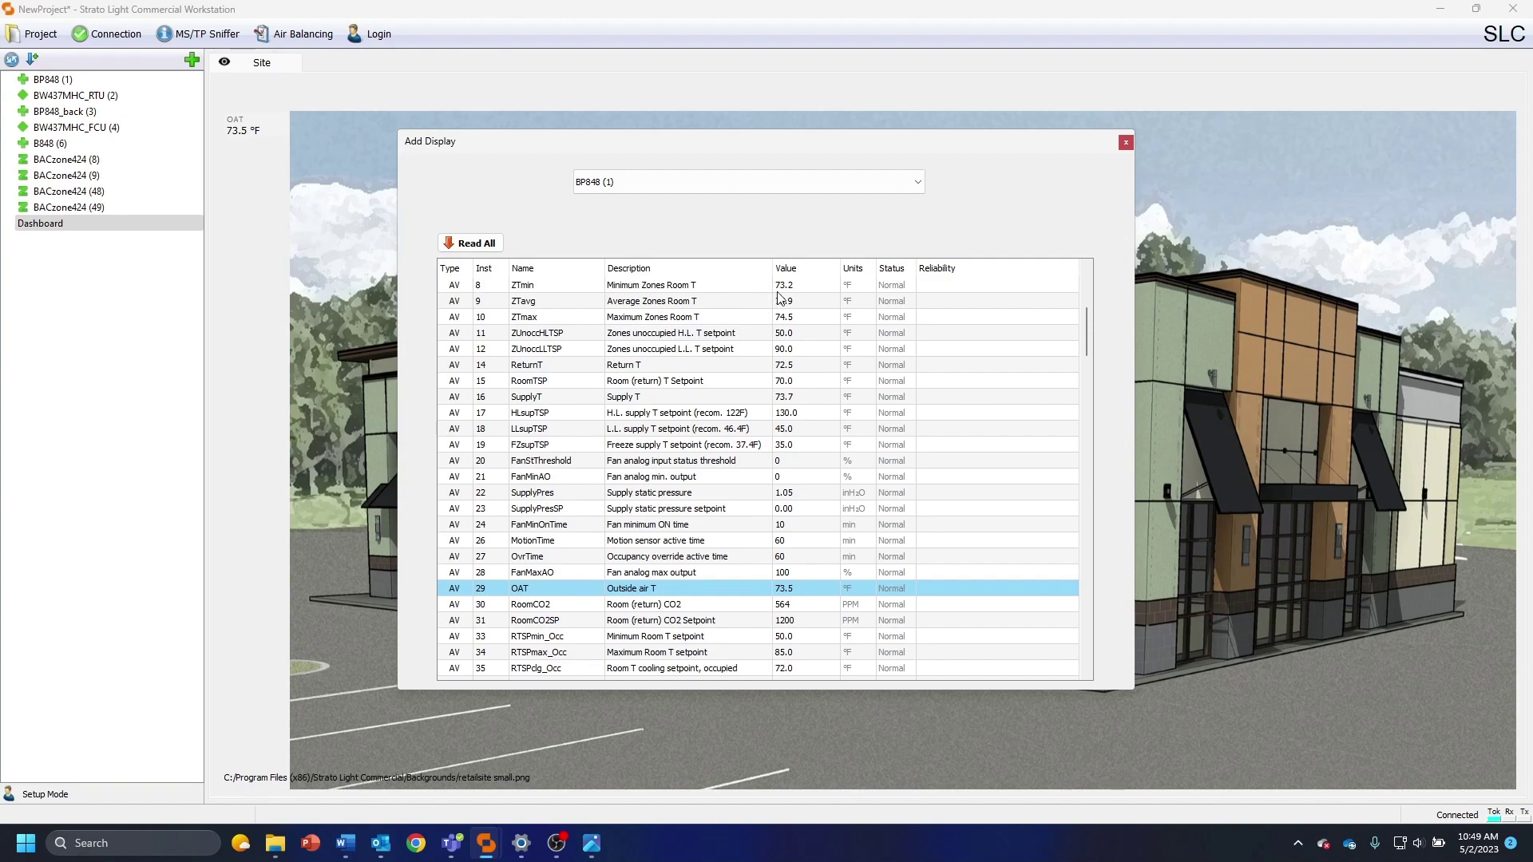
scroll(723, 431, "down", 5)
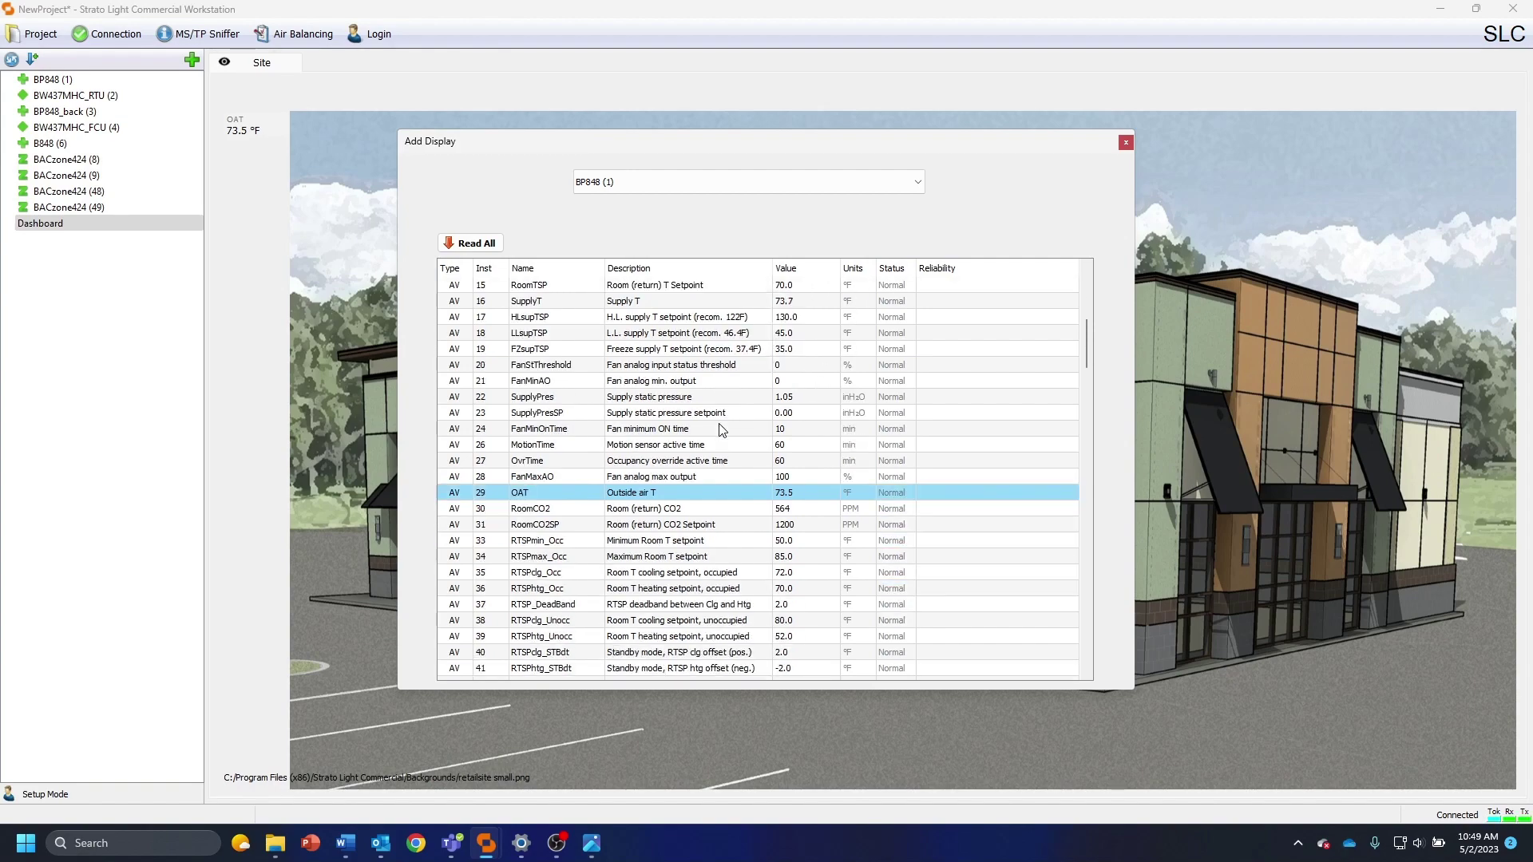
scroll(736, 413, "down", 5)
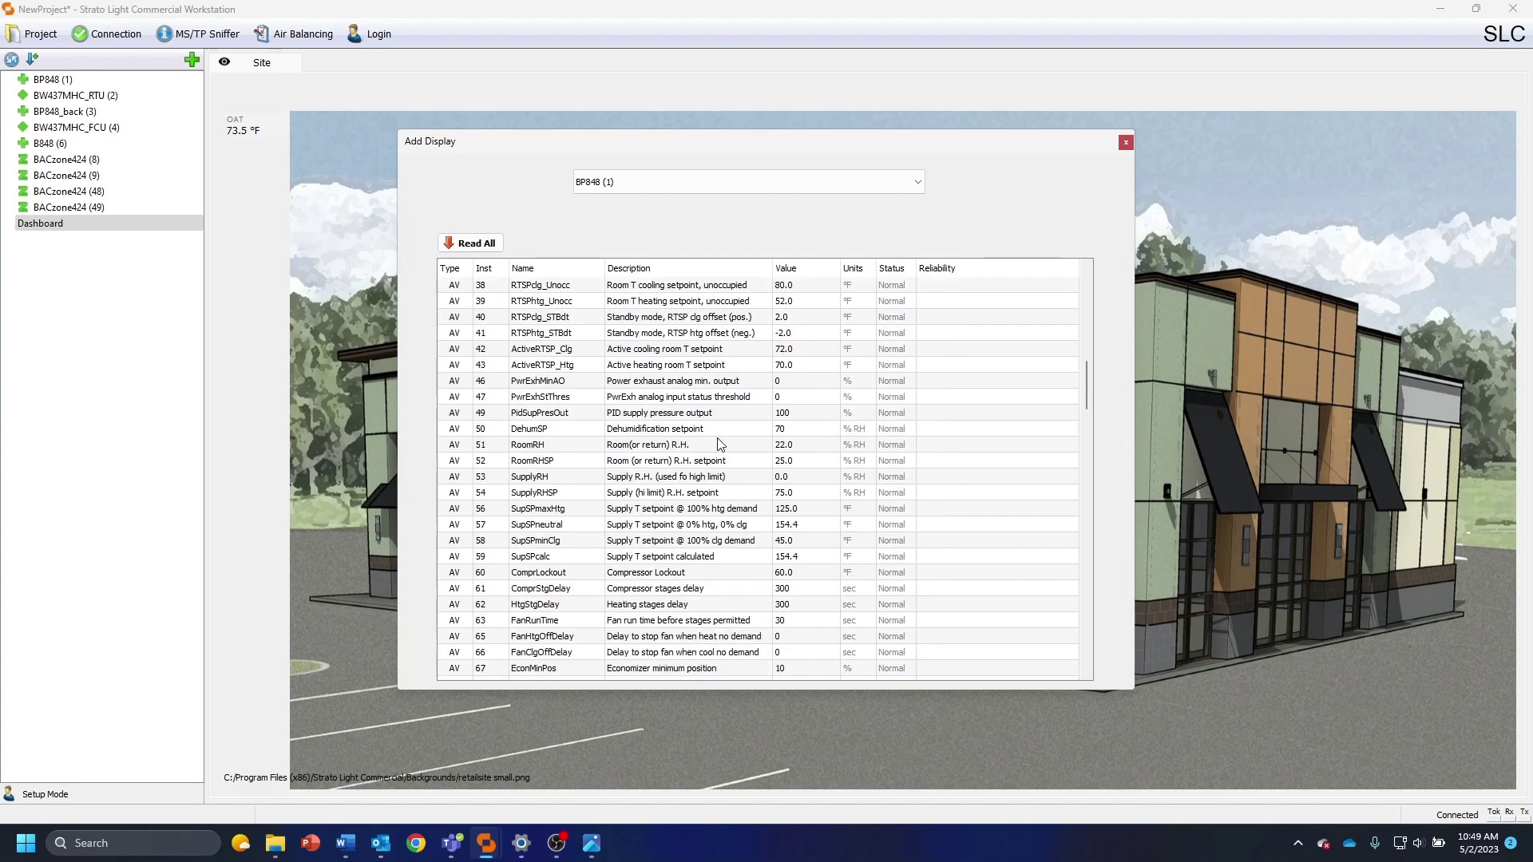
scroll(727, 441, "down", 4)
scroll(718, 445, "down", 8)
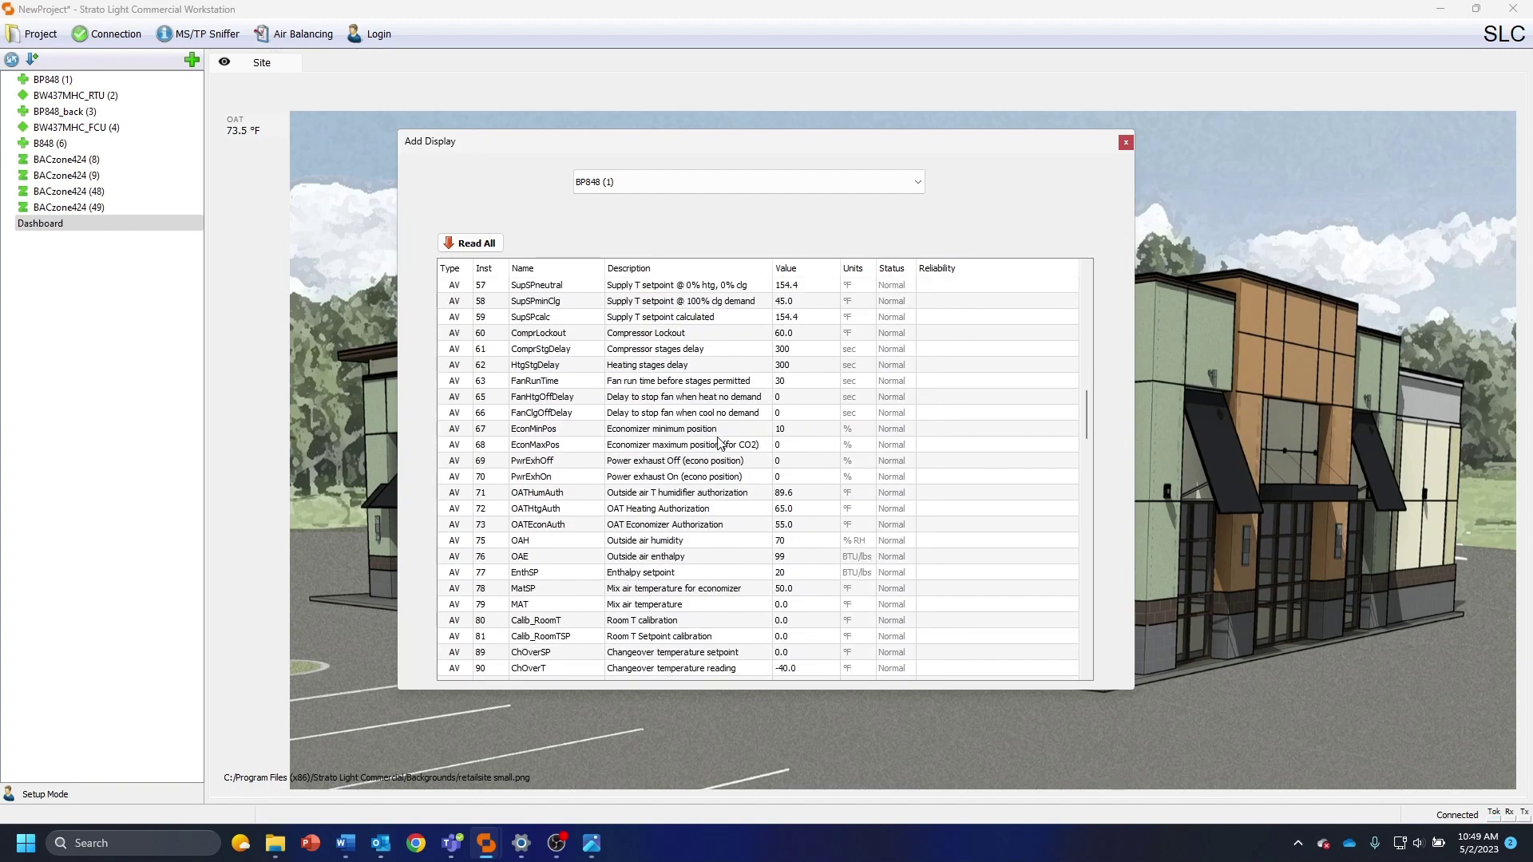
scroll(716, 444, "down", 1)
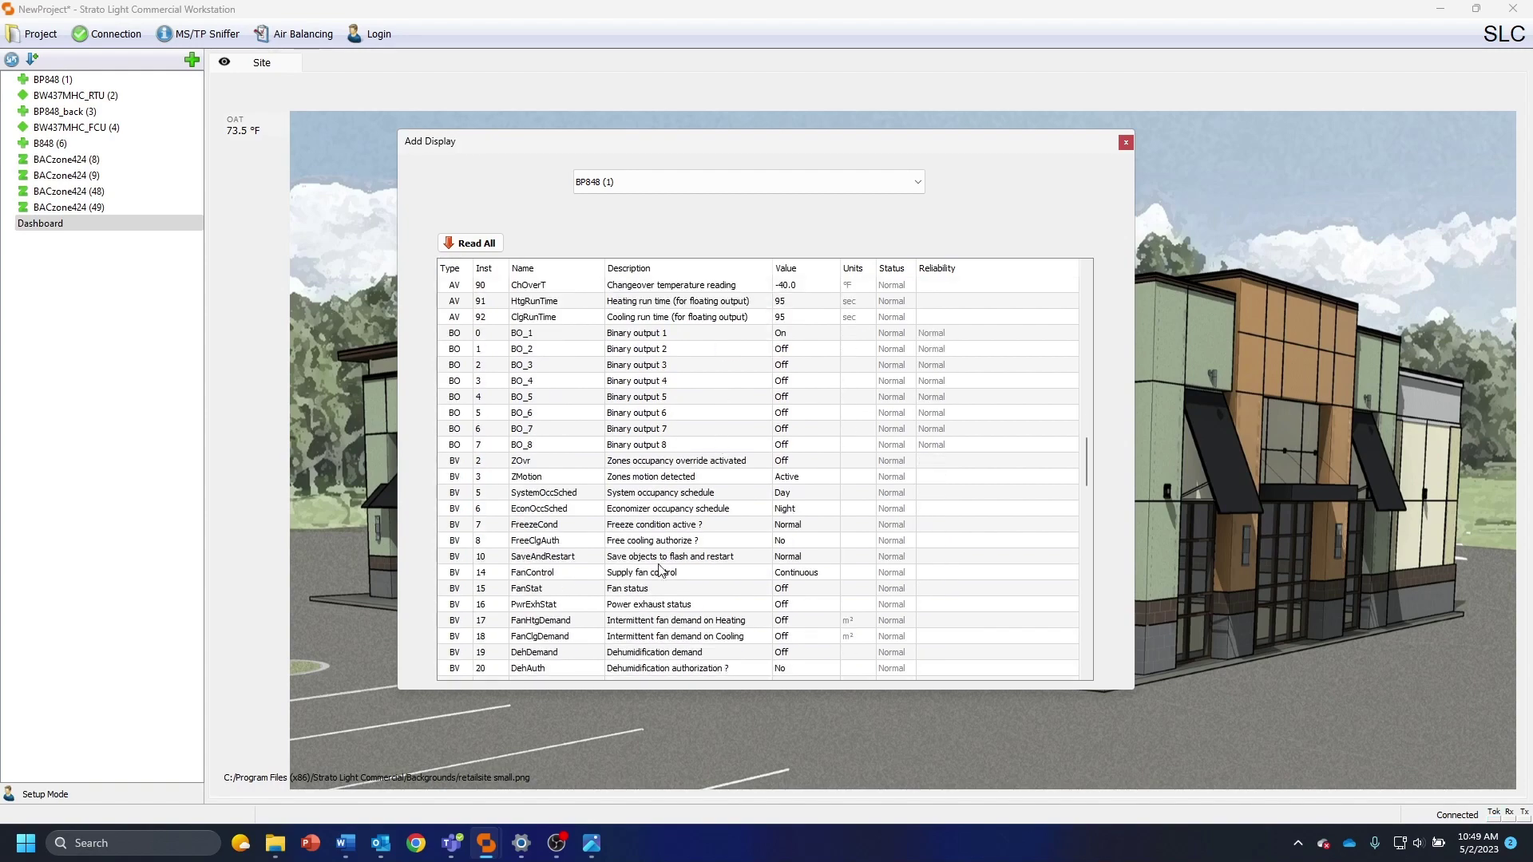
double_click(641, 588)
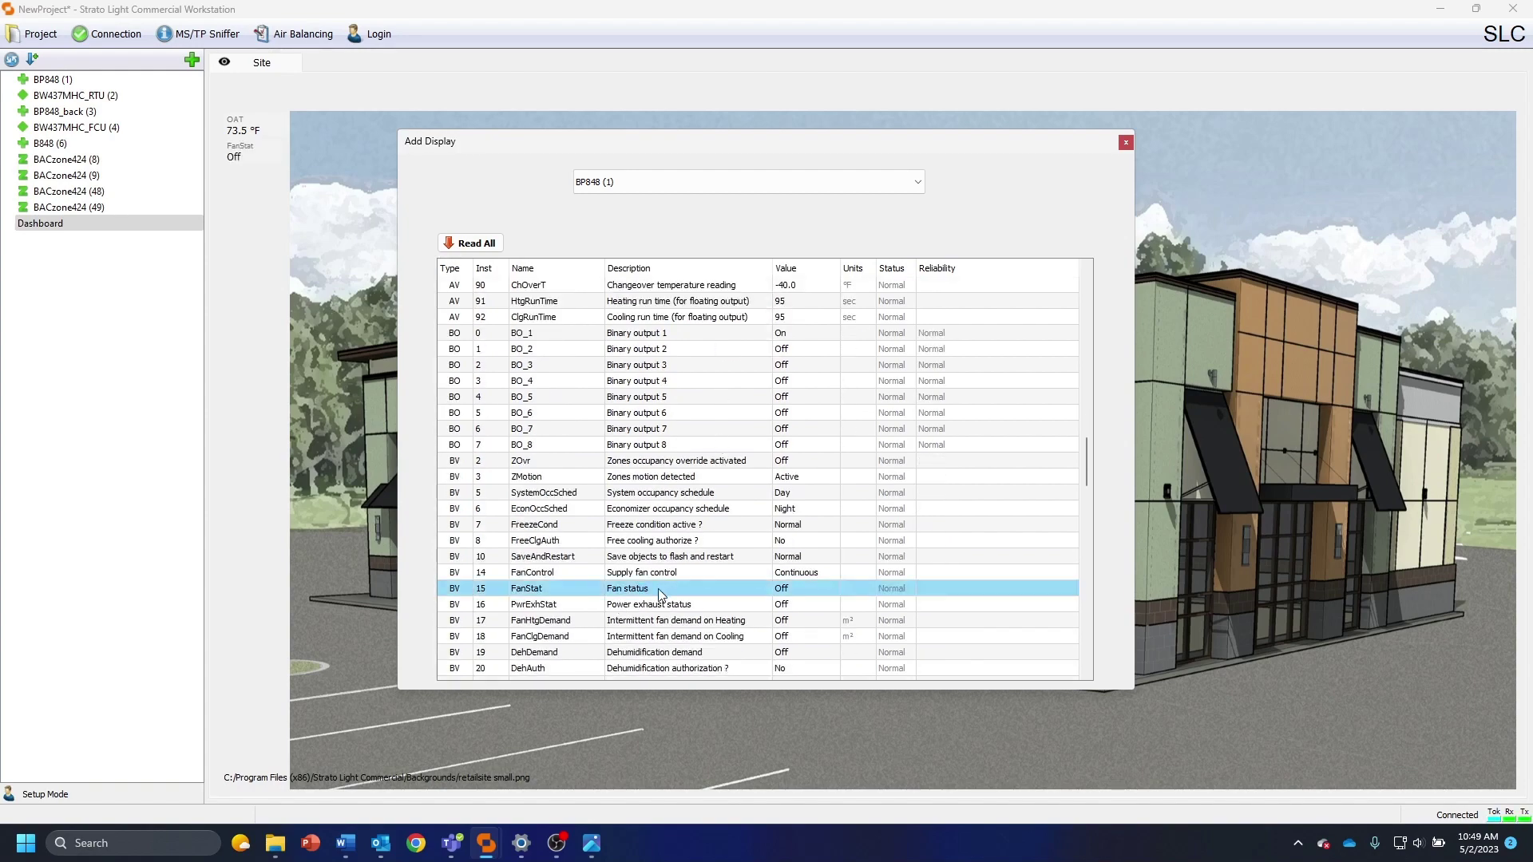
scroll(660, 596, "down", 2)
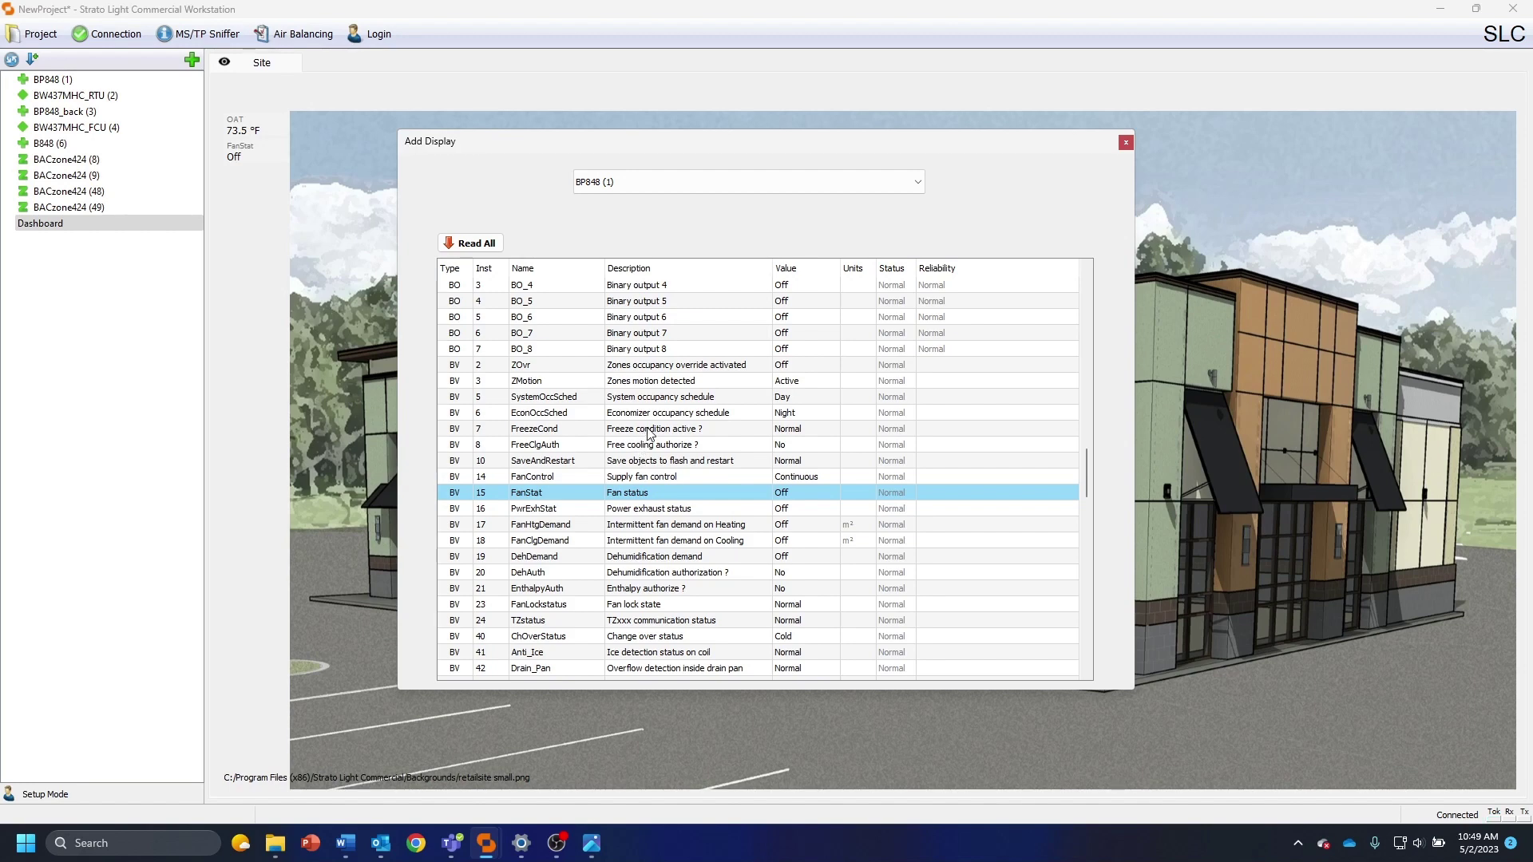
double_click(645, 430)
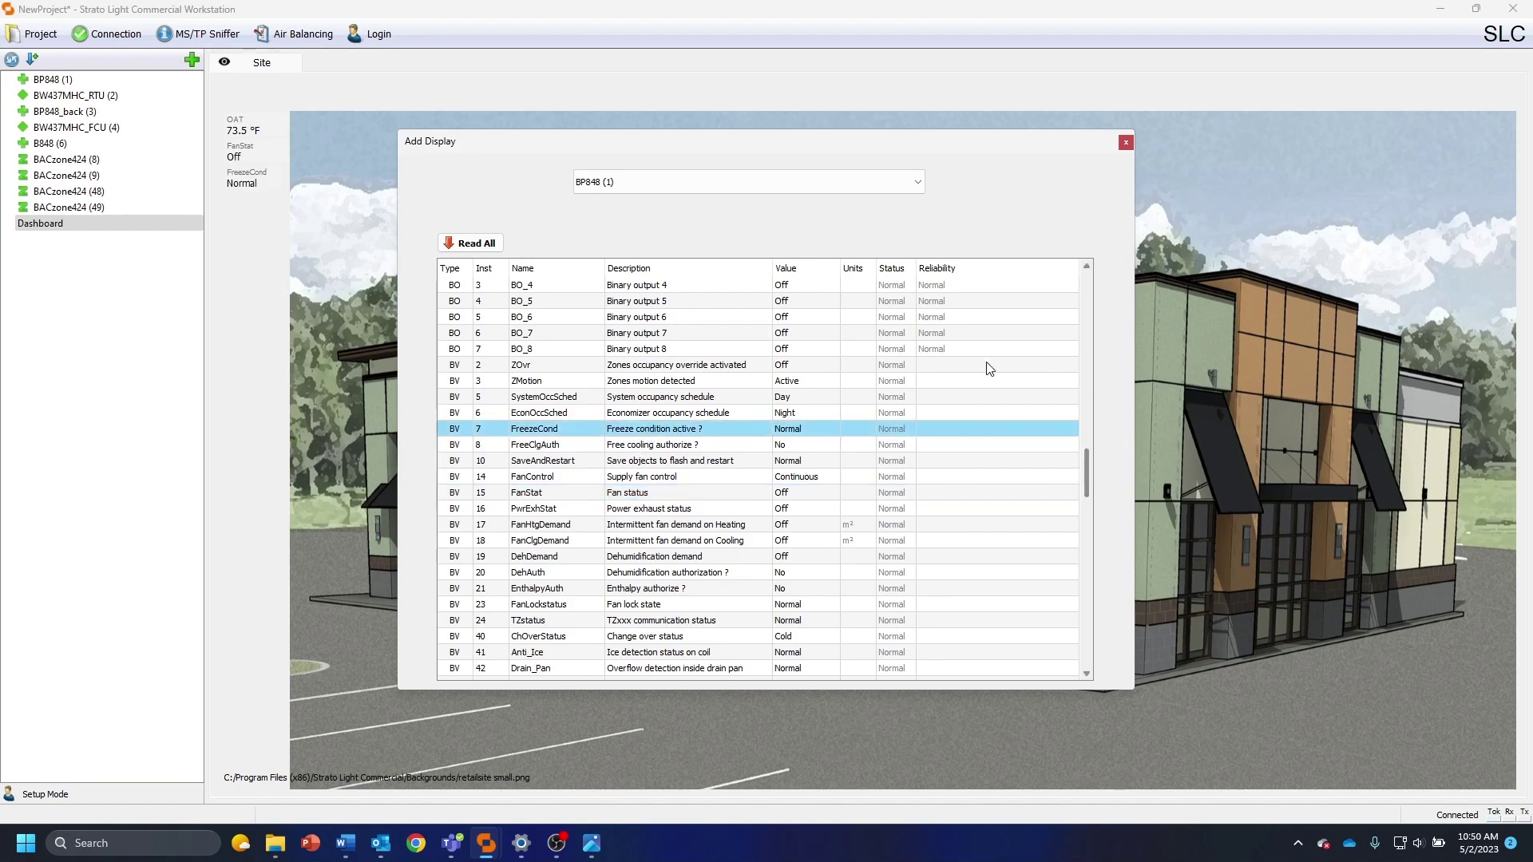
double_click(671, 444)
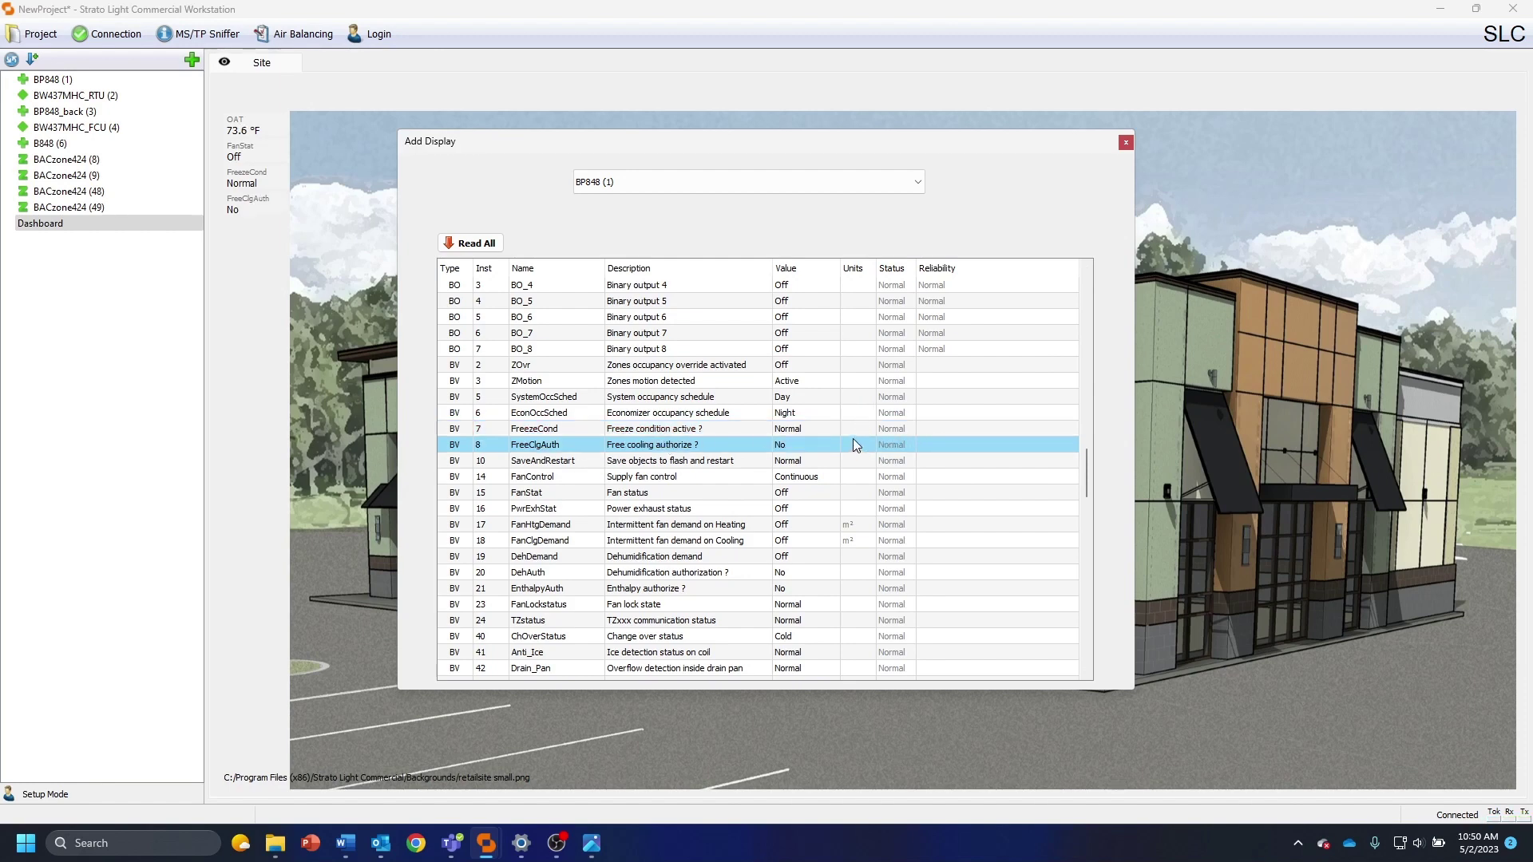
Add the TZstatus displays for BACzone424 (8) and BACzone424 (48)
left_click(637, 182)
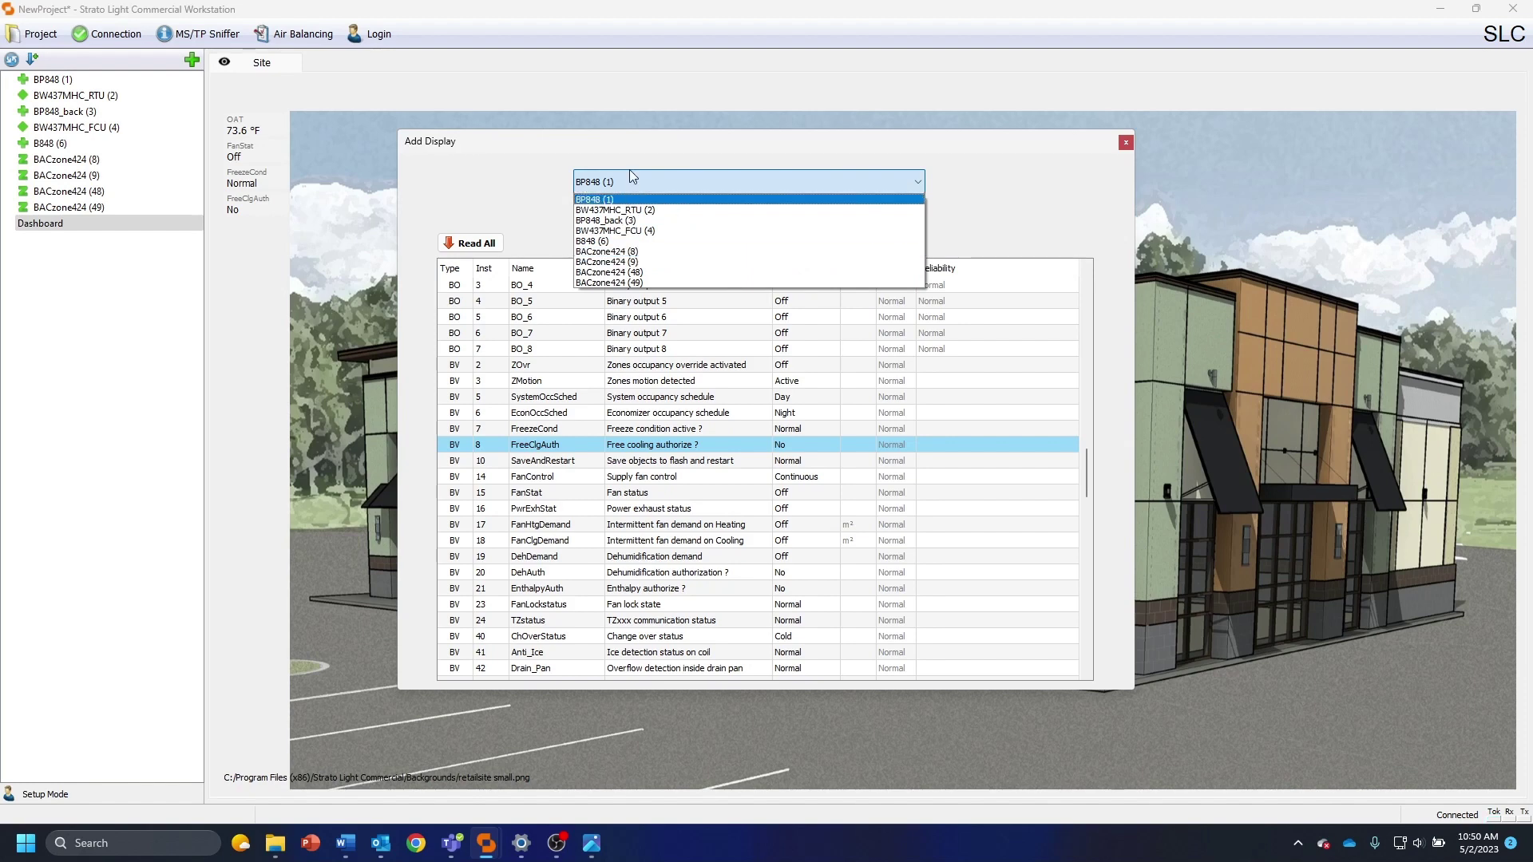
left_click(619, 253)
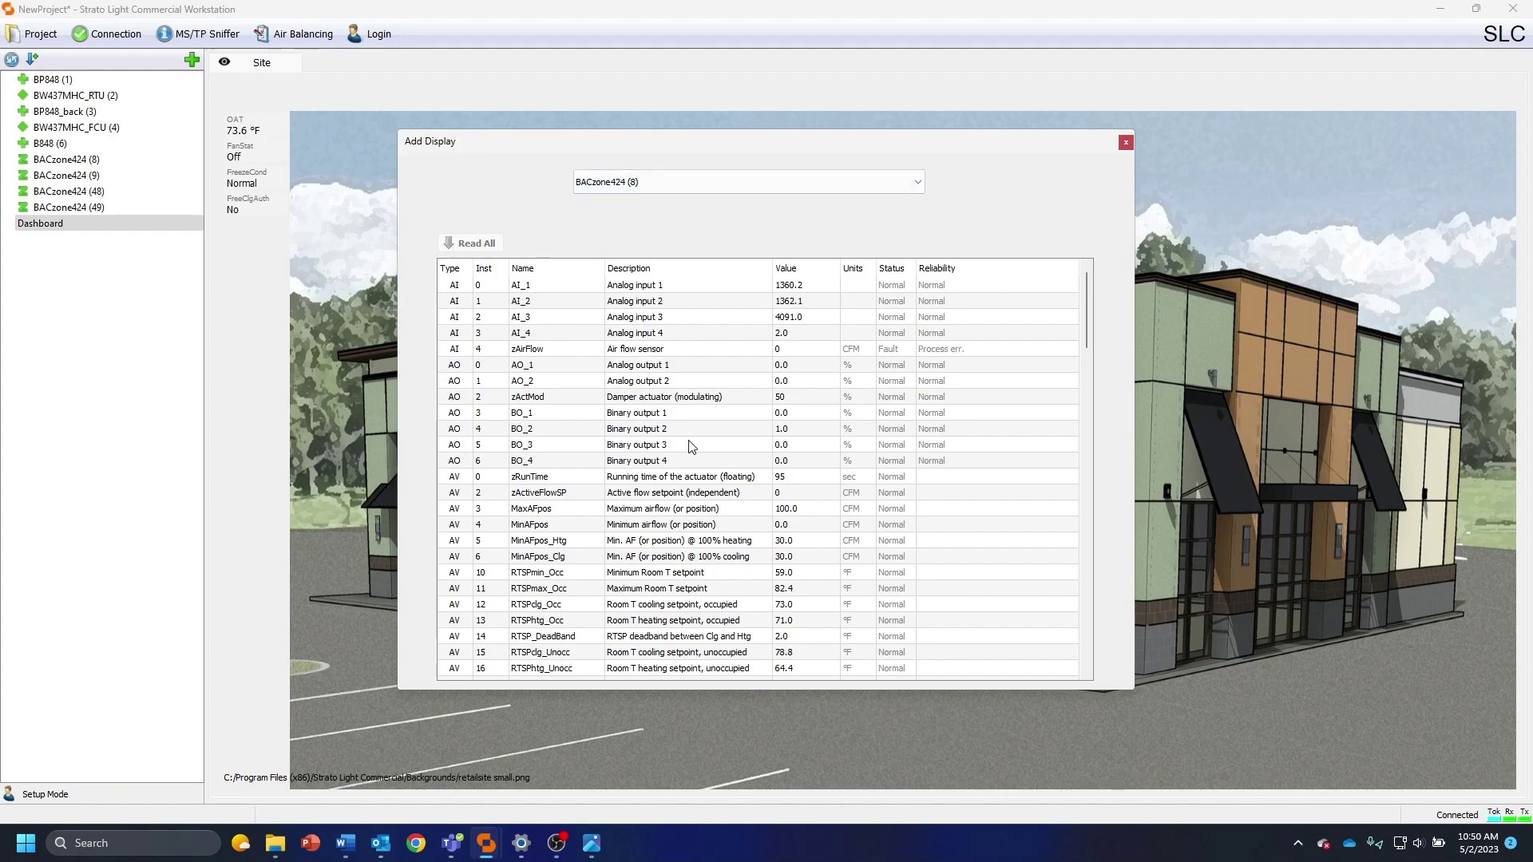
scroll(691, 447, "down", 6)
scroll(691, 450, "down", 10)
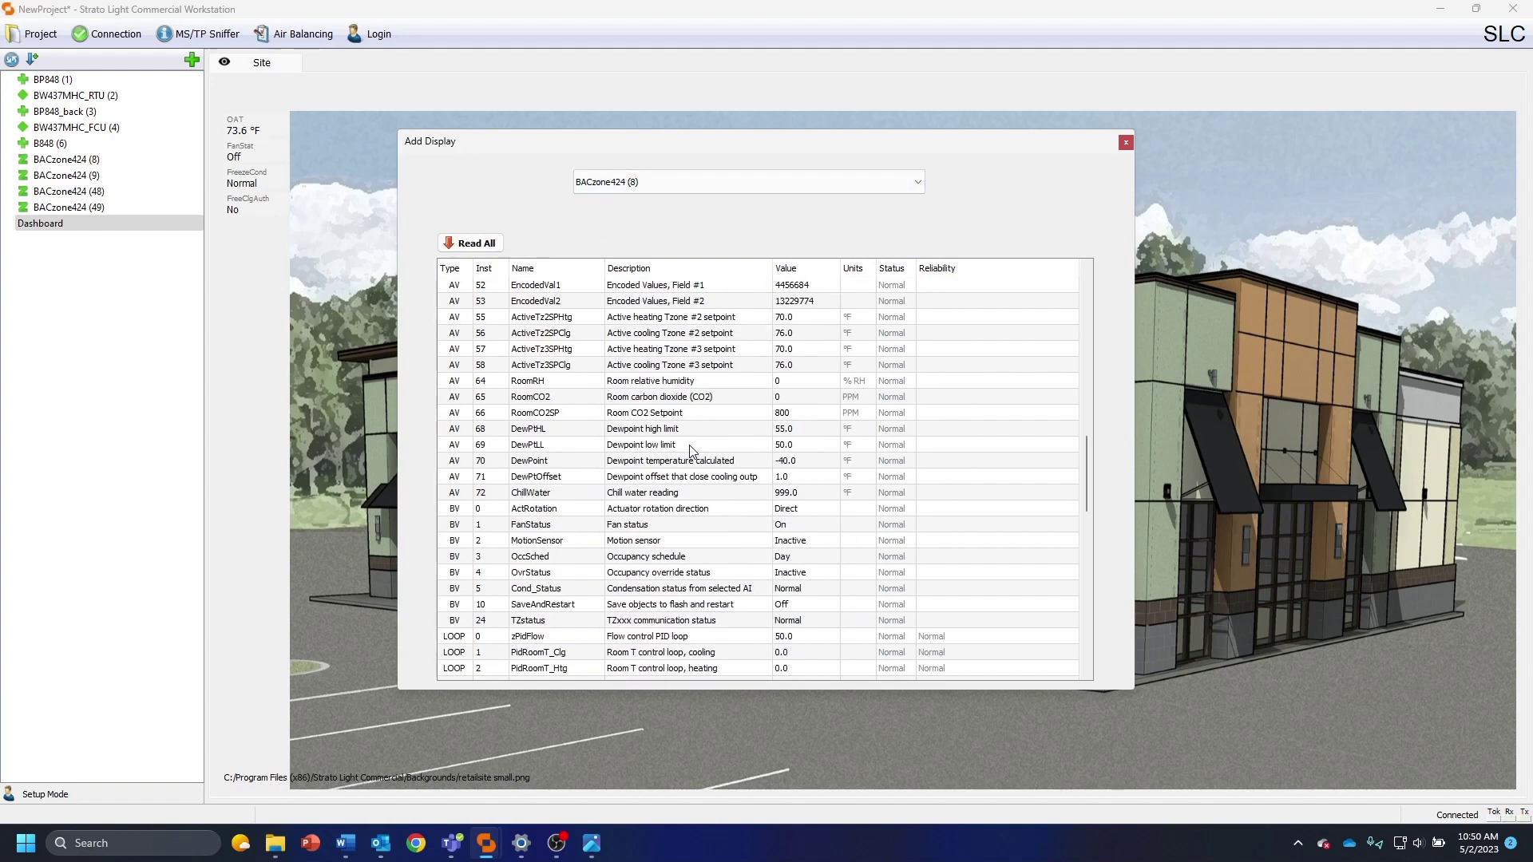
scroll(691, 449, "down", 10)
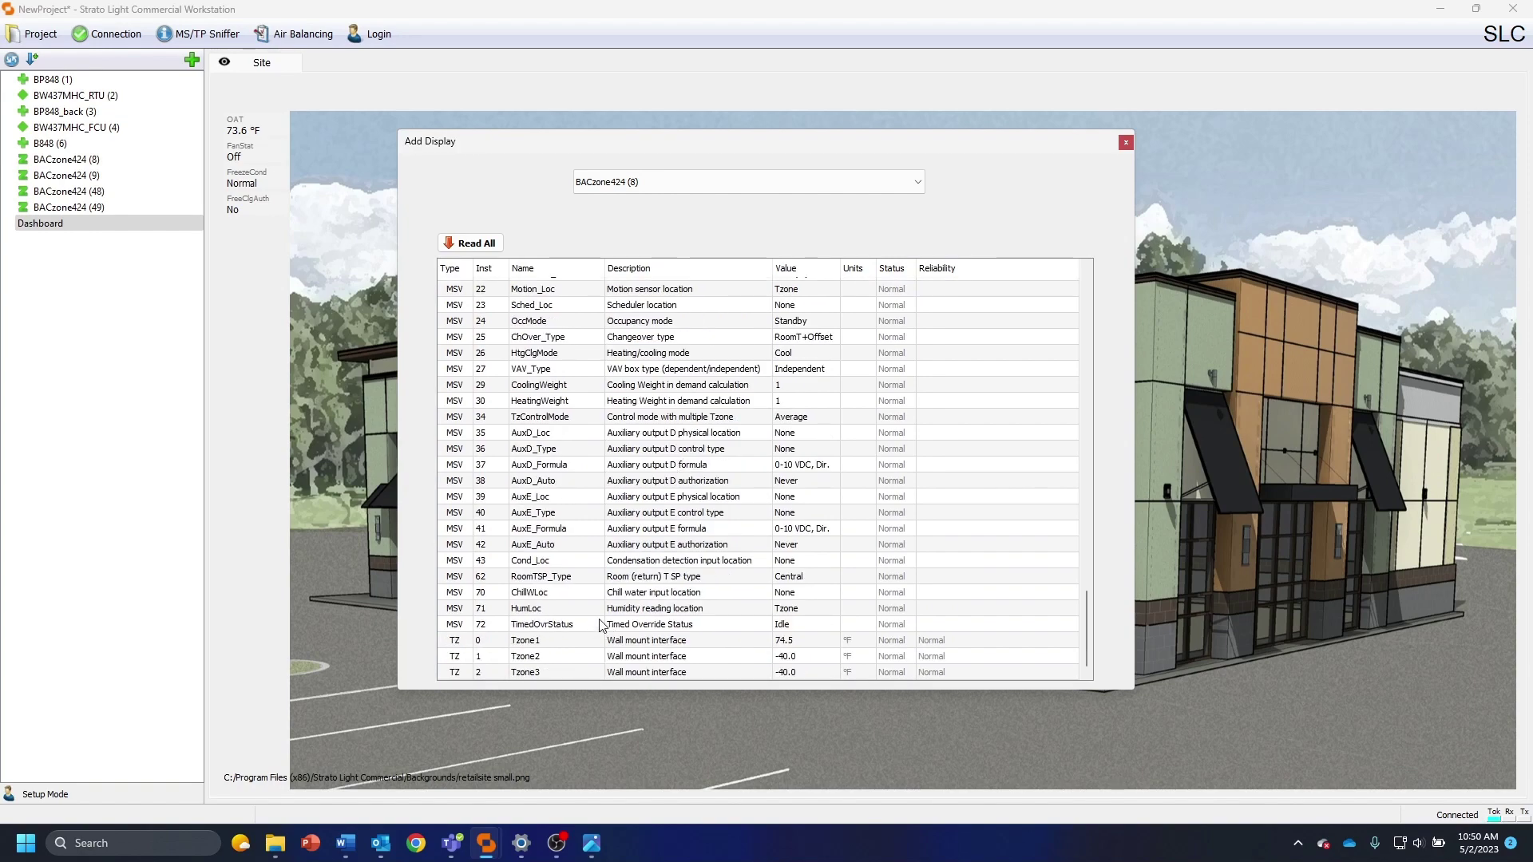
scroll(600, 625, "up", 10)
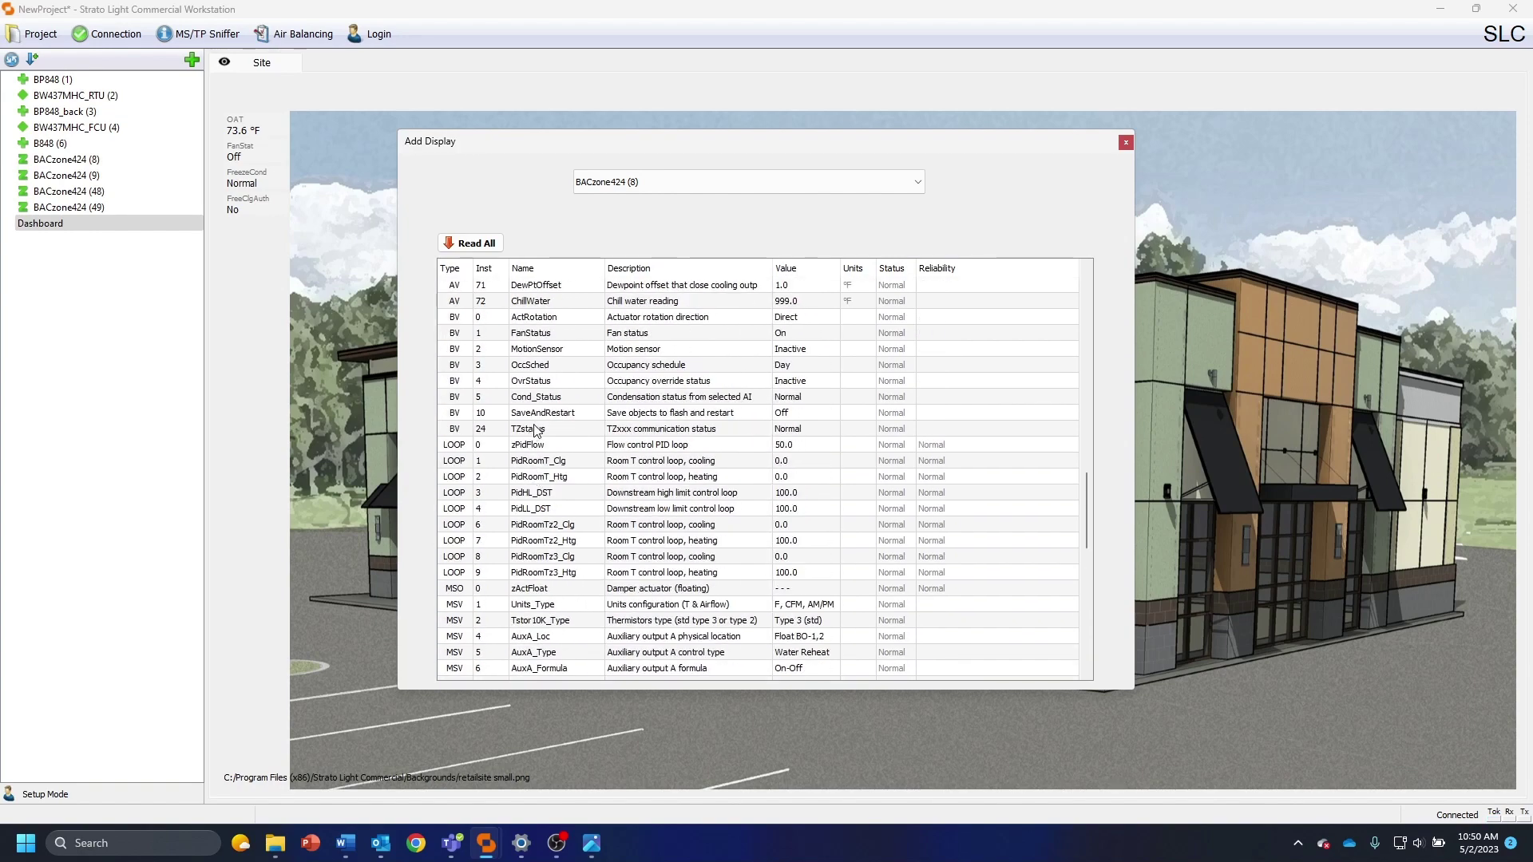
left_click(535, 431)
left_click(649, 180)
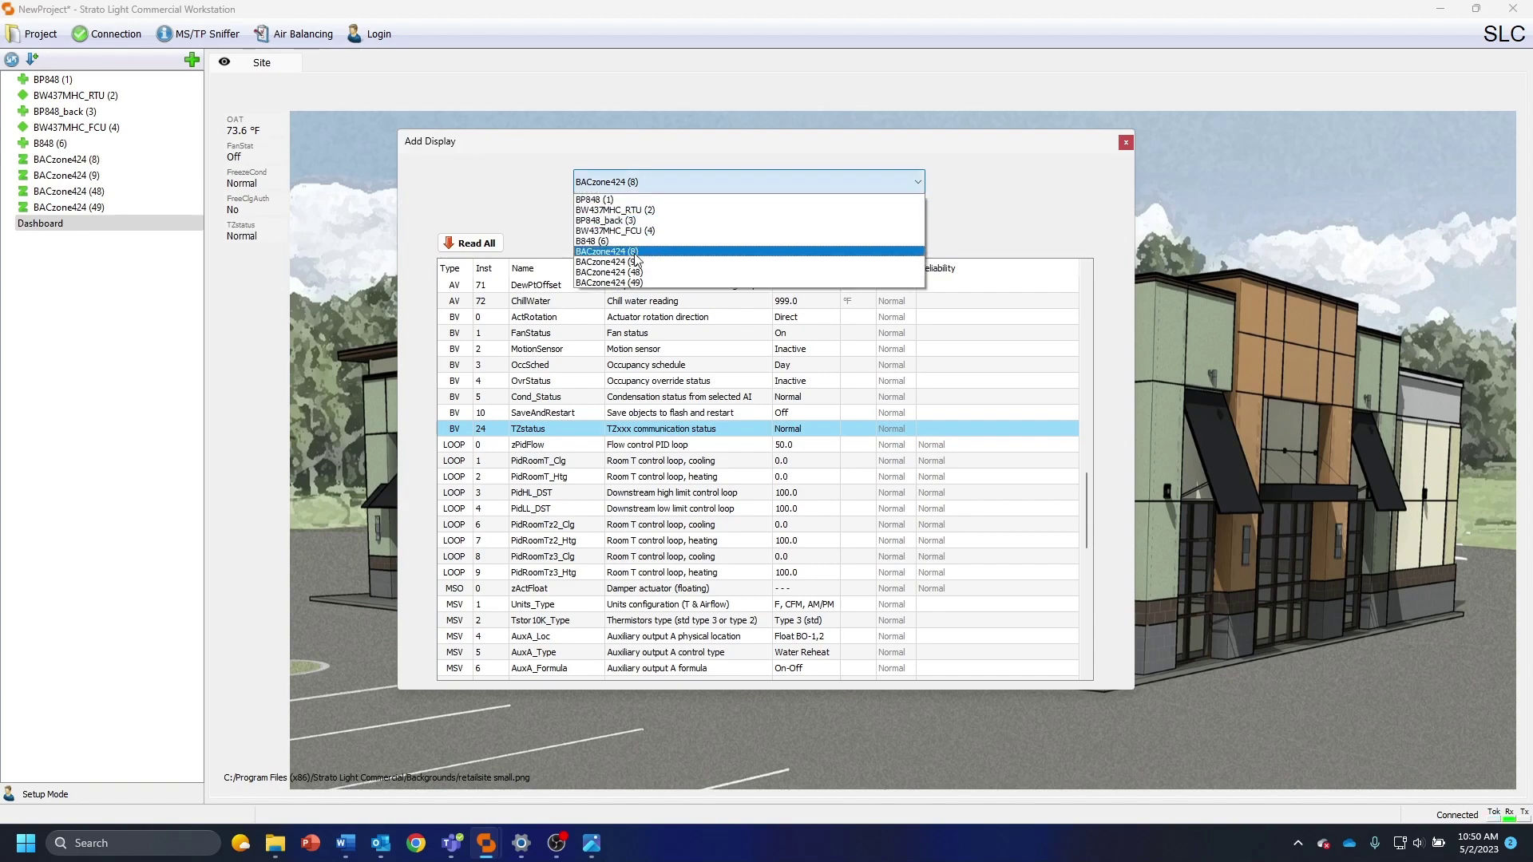
left_click(631, 272)
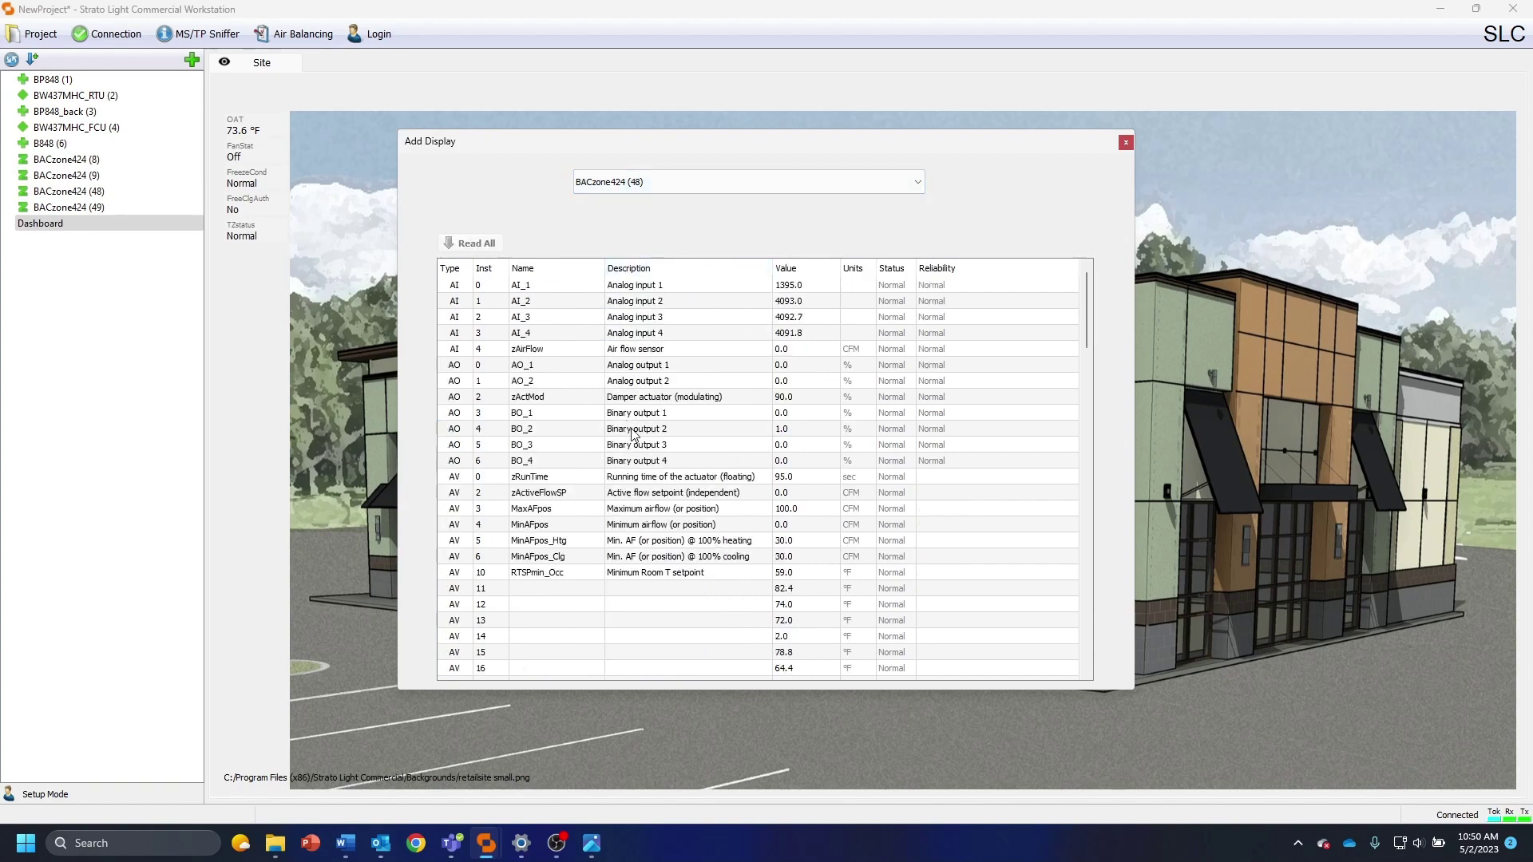
scroll(662, 450, "down", 9)
scroll(662, 450, "down", 10)
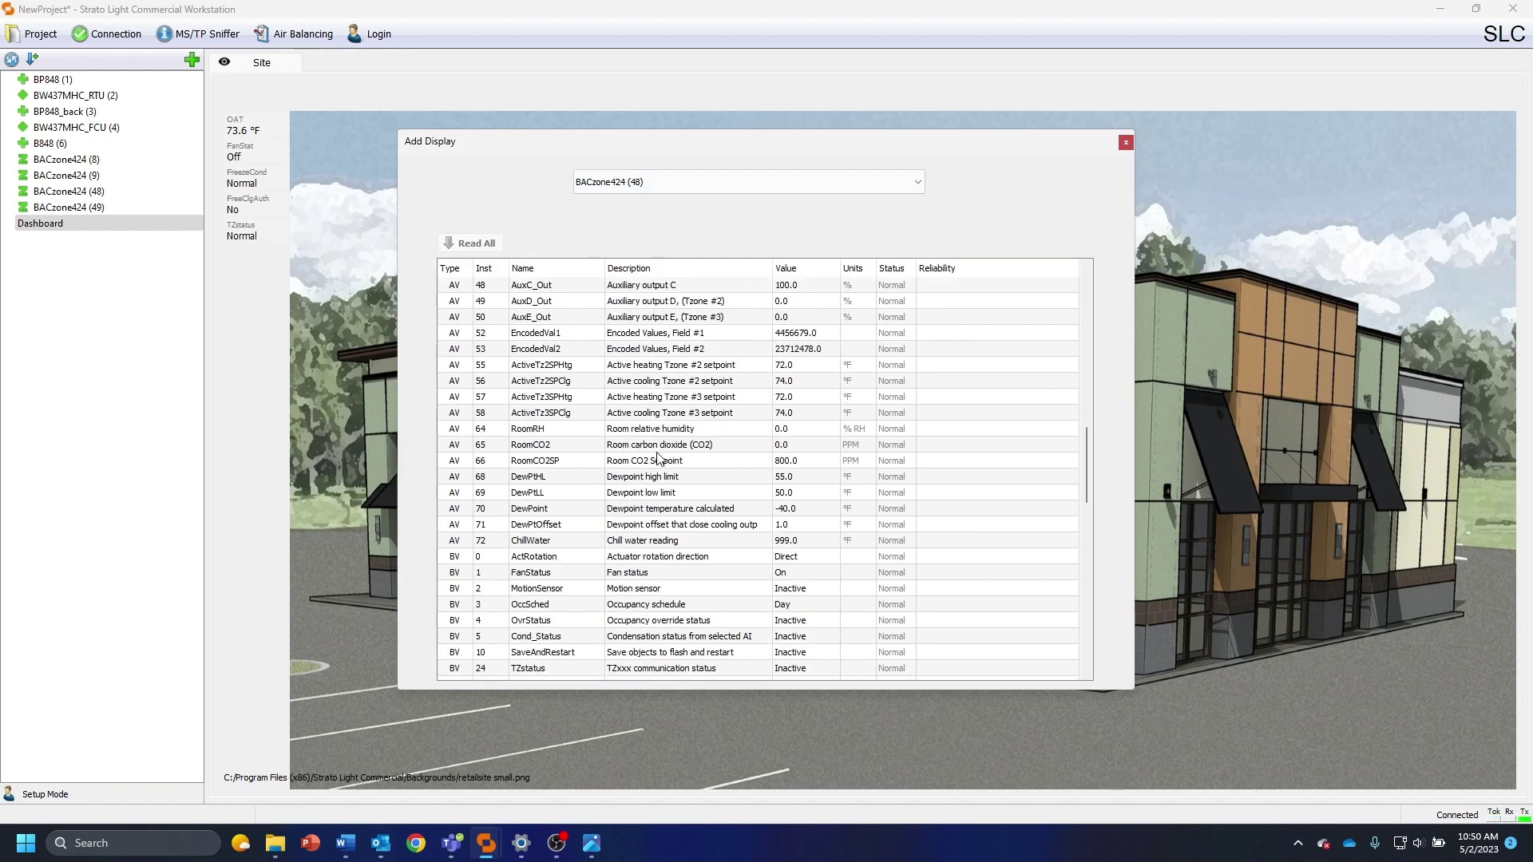
double_click(628, 576)
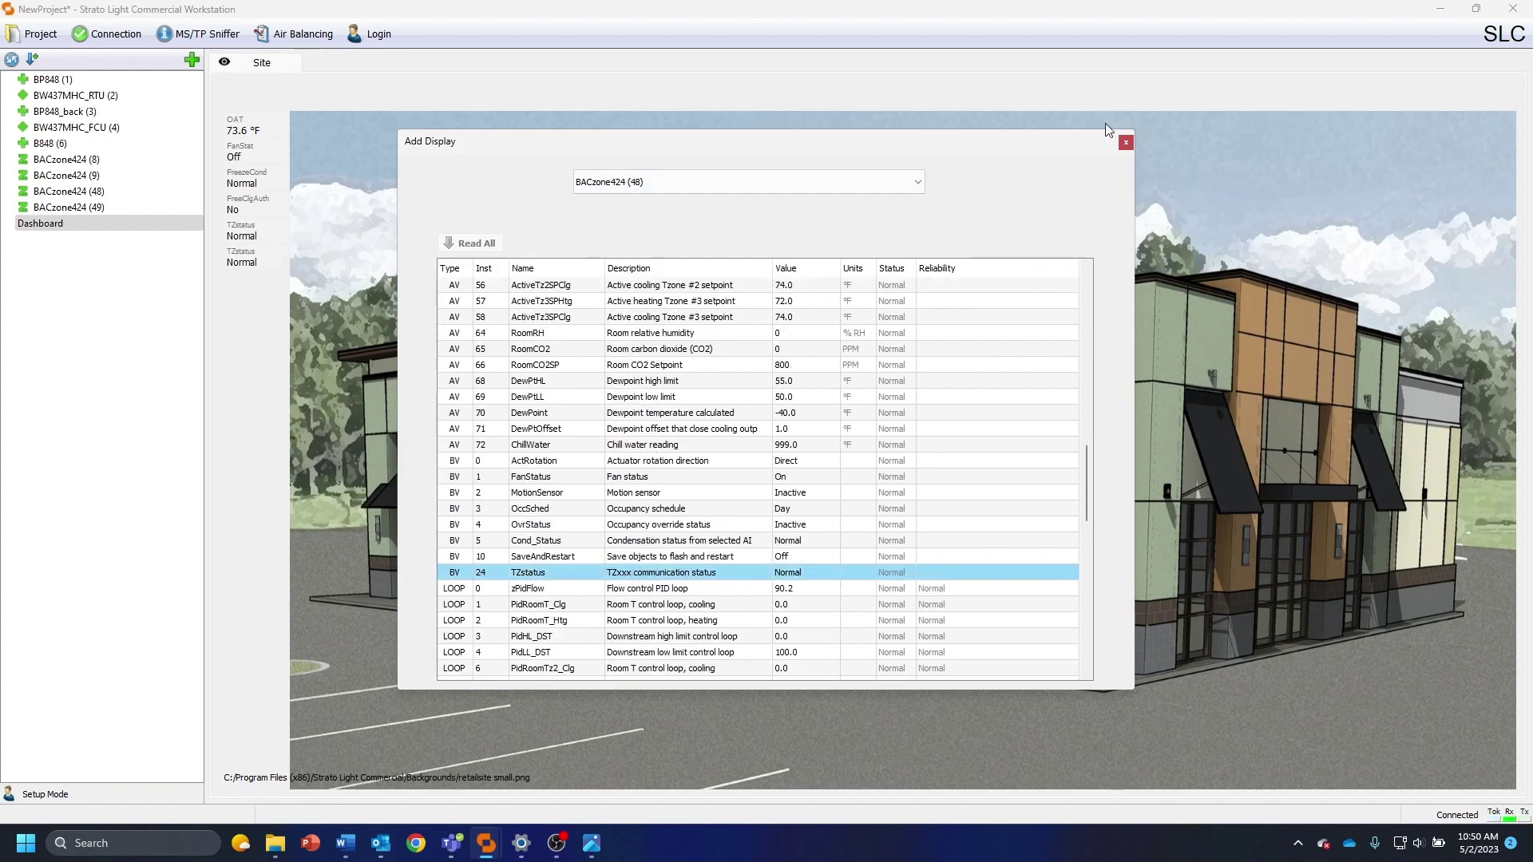
left_click(1126, 143)
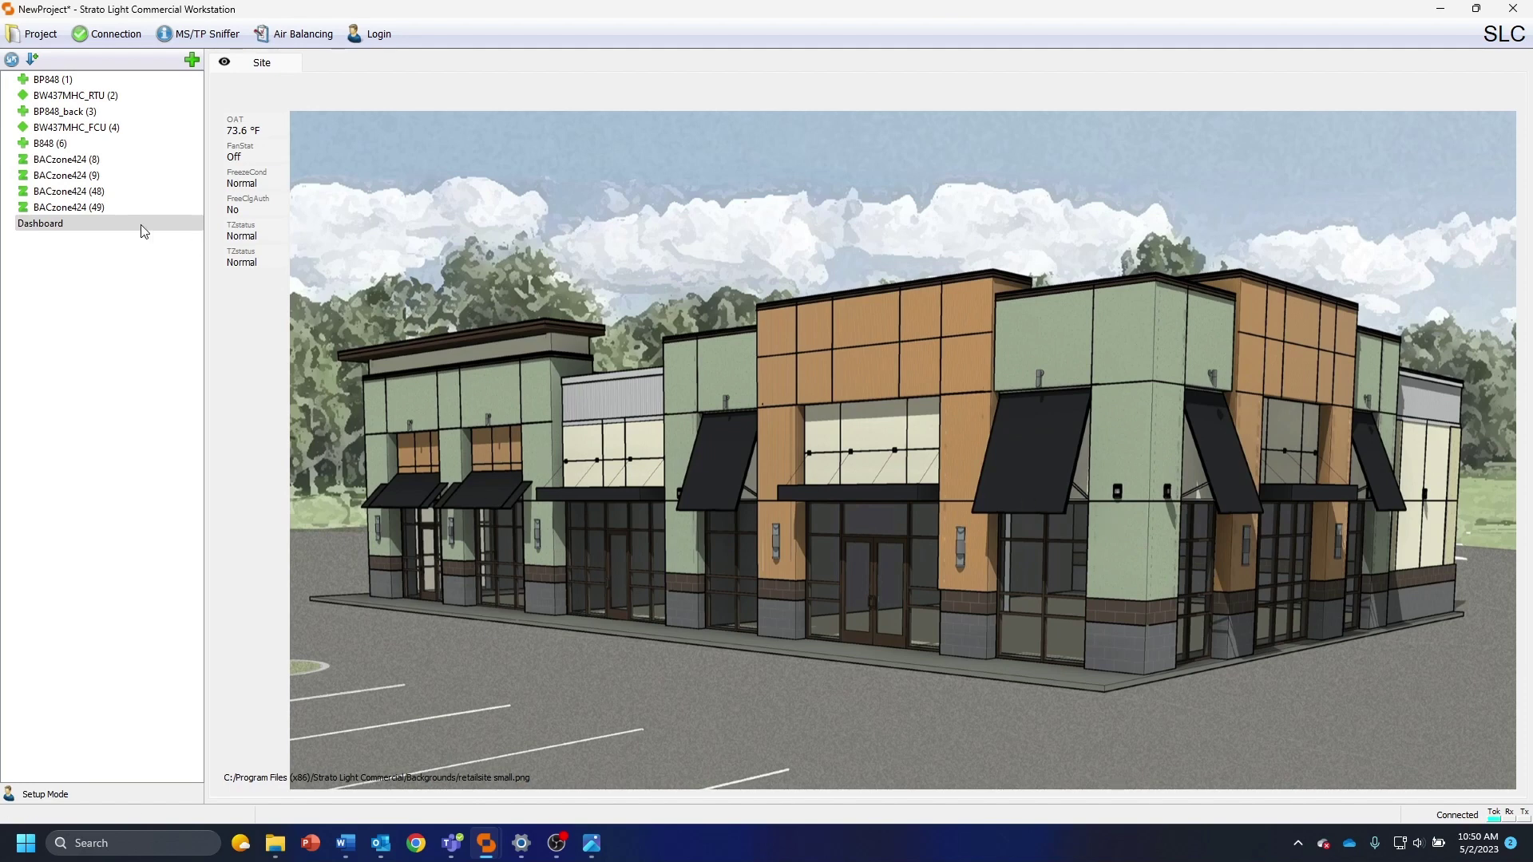
Place OAT and FreeClgAuth in the sky, FanStat above the storefront, both TZstatus readings on the facade
left_click_drag(251, 128, 536, 158)
left_click_drag(262, 153, 839, 266)
left_click_drag(257, 180, 928, 263)
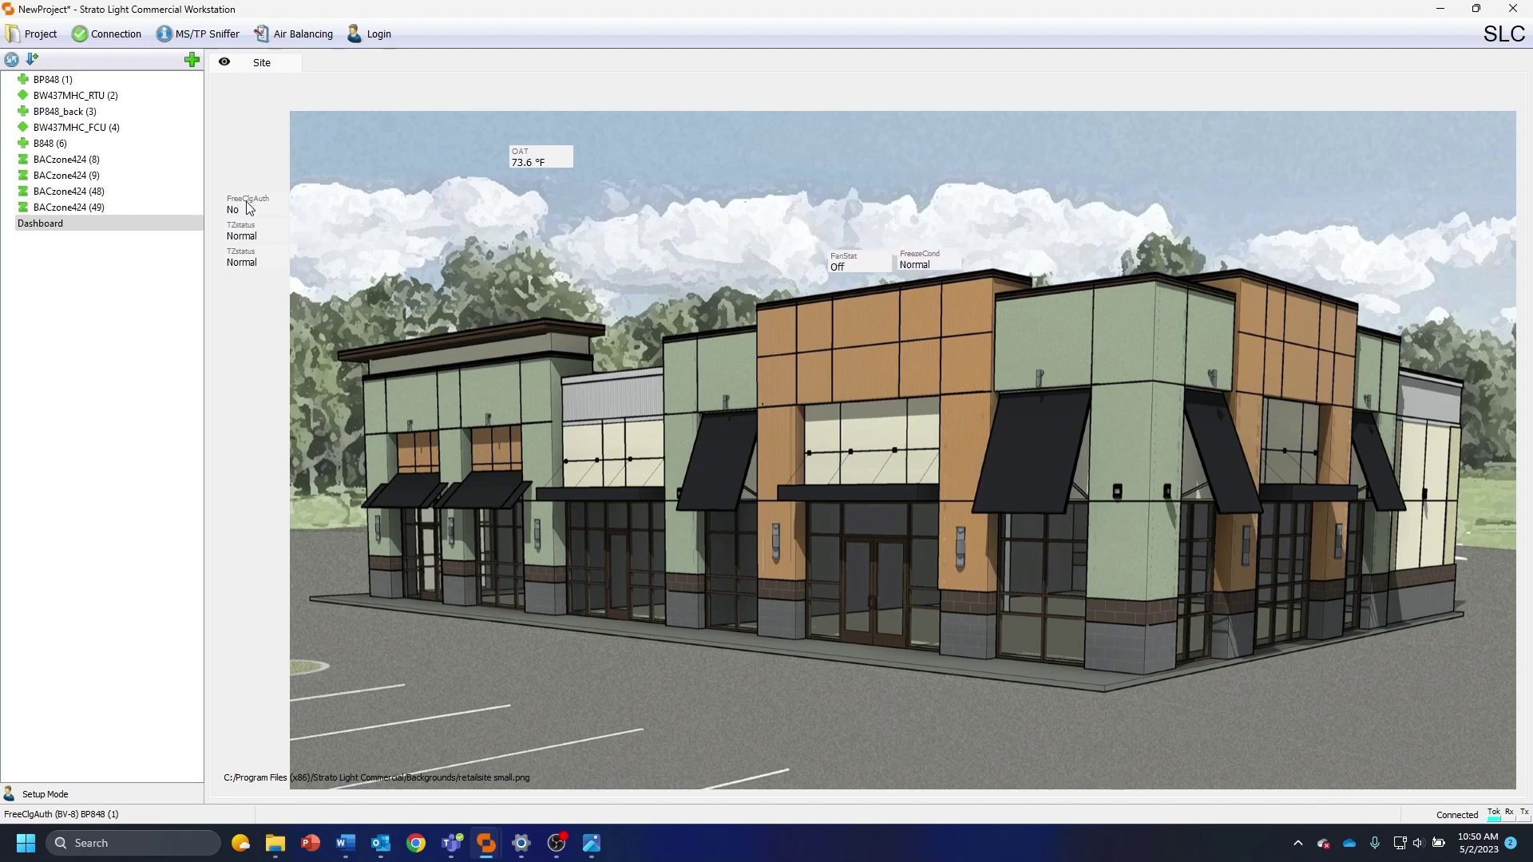
left_click_drag(247, 208, 527, 193)
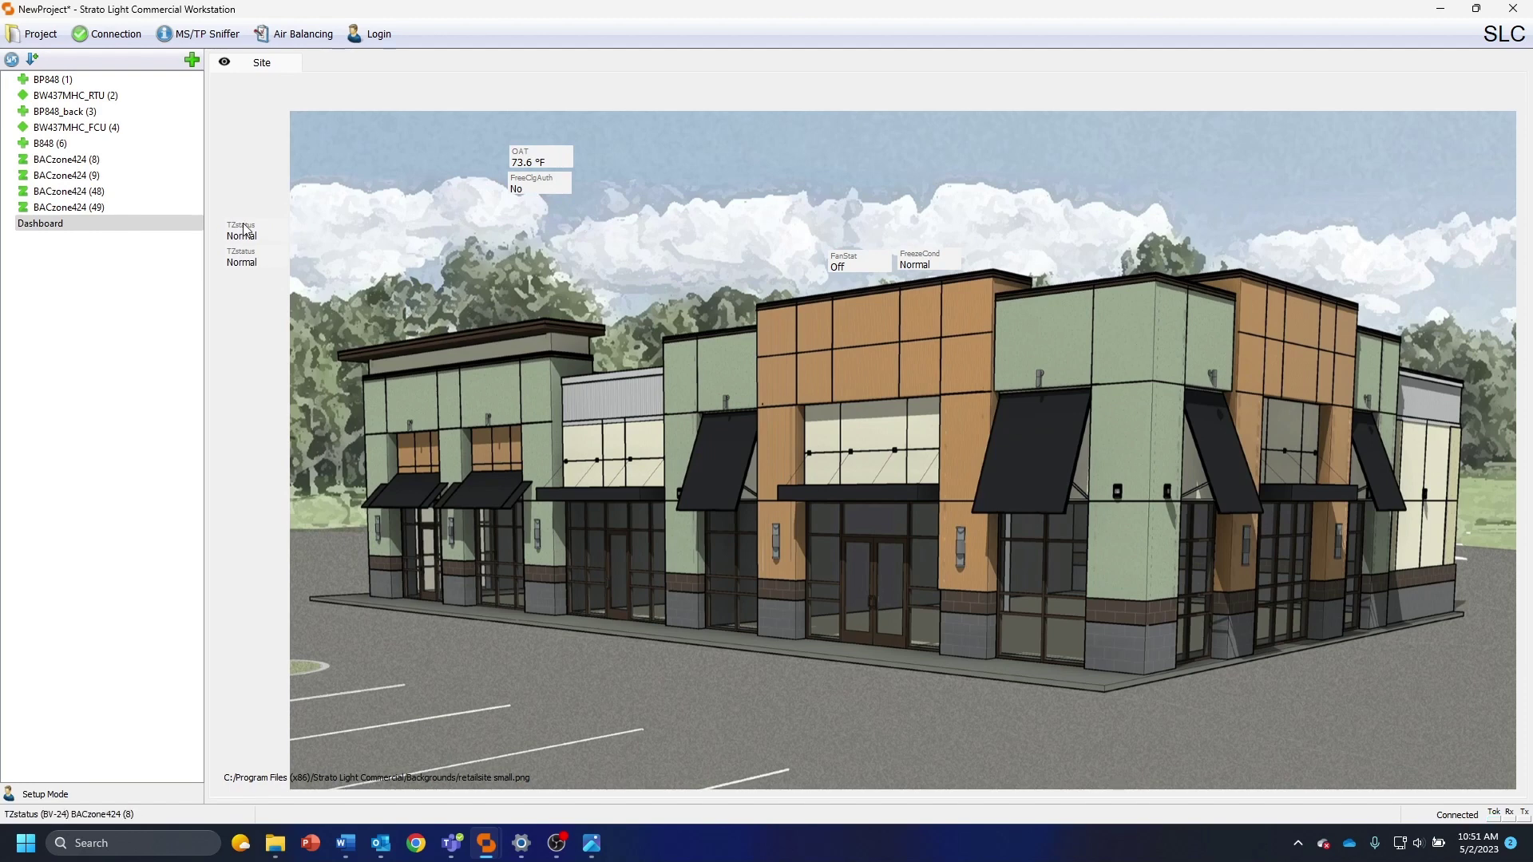
left_click_drag(244, 231, 512, 541)
left_click_drag(242, 258, 993, 569)
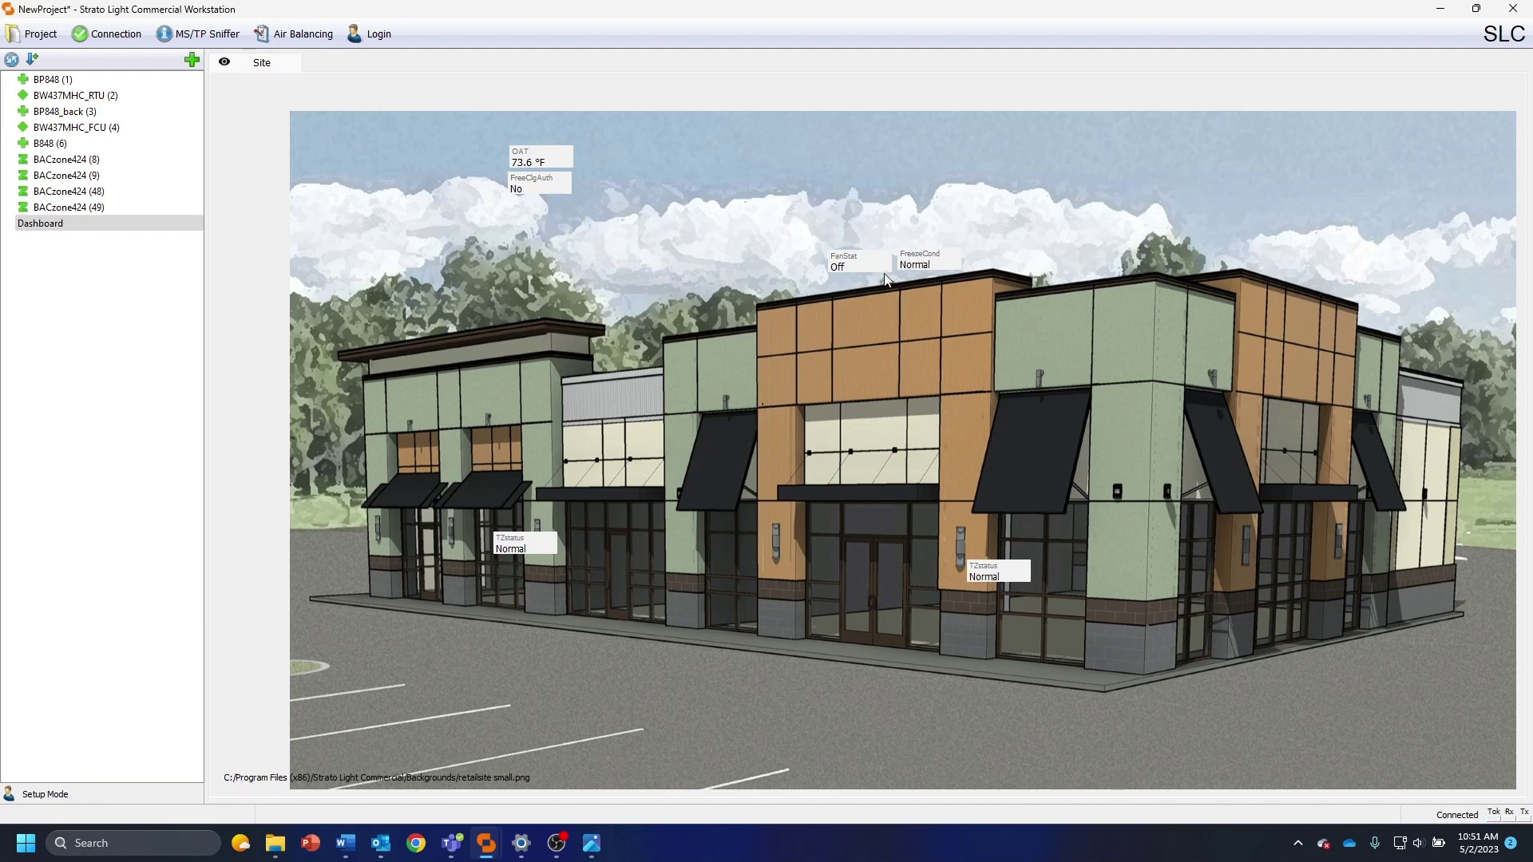
Rename the right TZstatus reading to Office and the left one to Store
right_click(1001, 577)
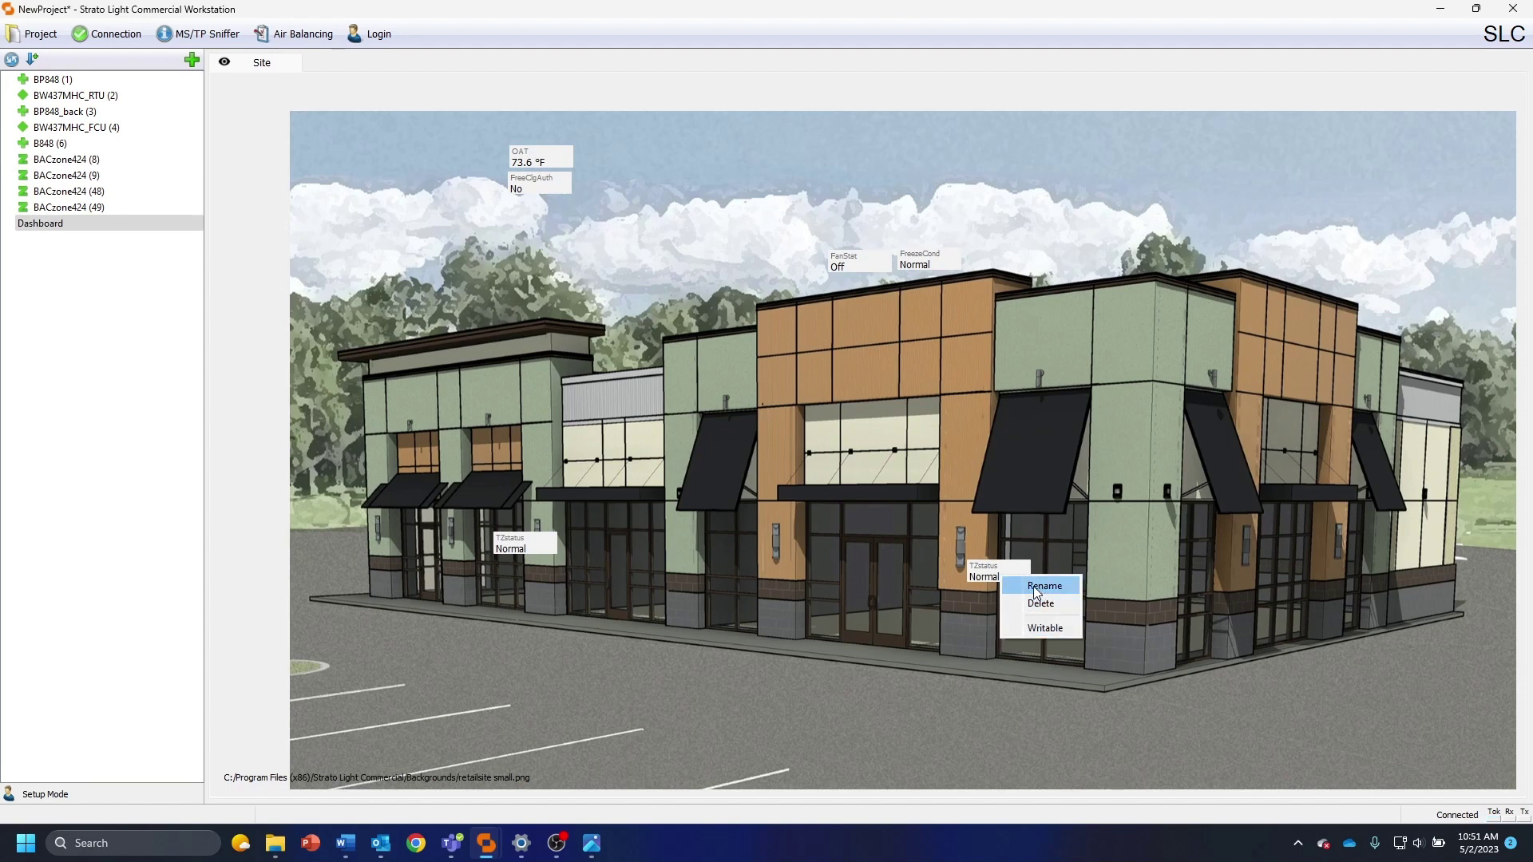
left_click(1036, 590)
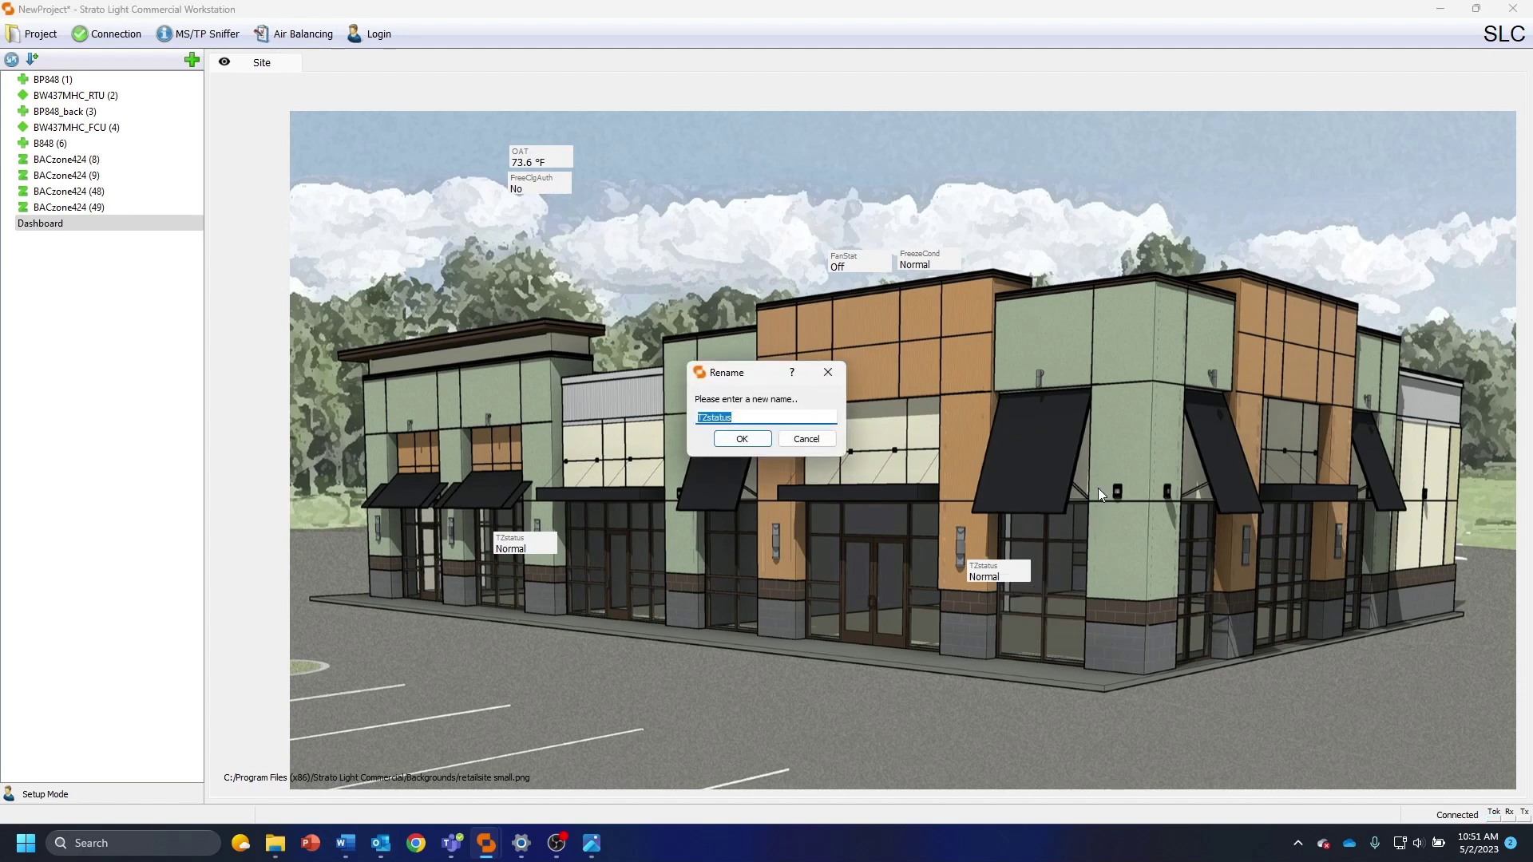
type("Office")
key("Return")
right_click(524, 543)
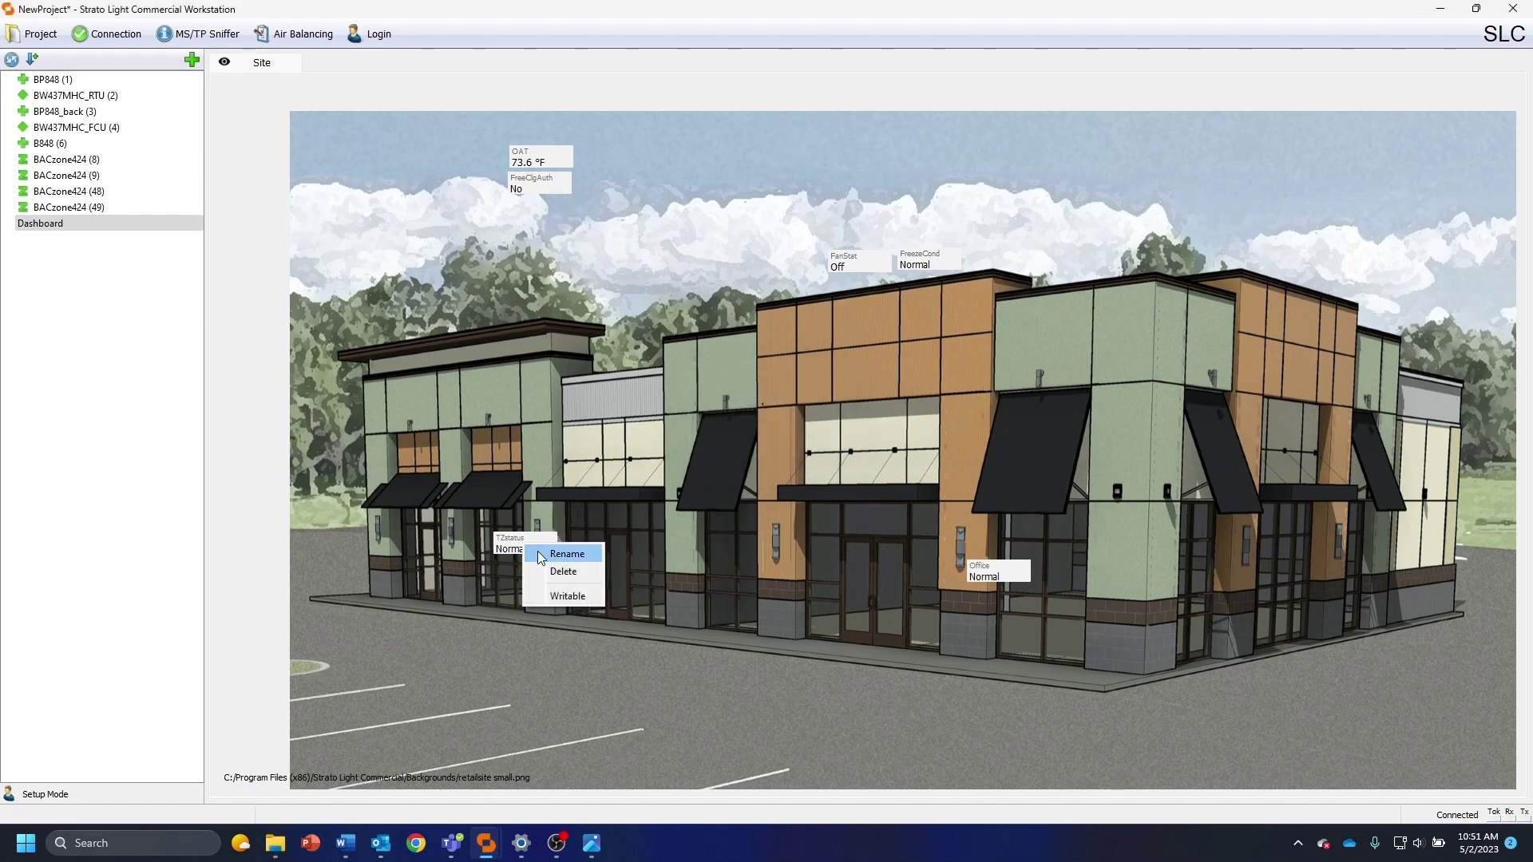
left_click(540, 551)
type("Store")
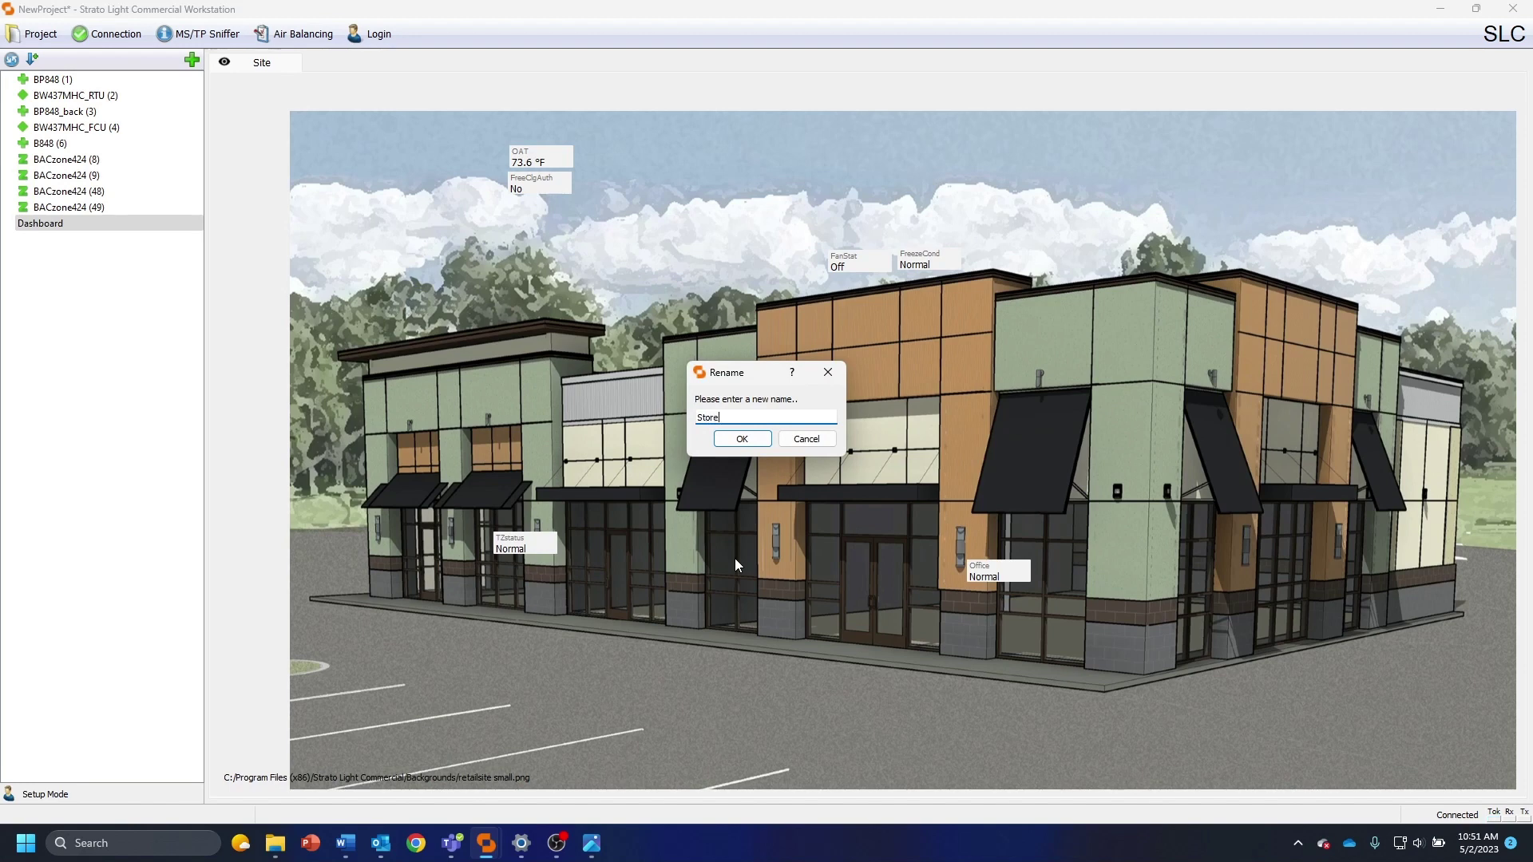
key("Return")
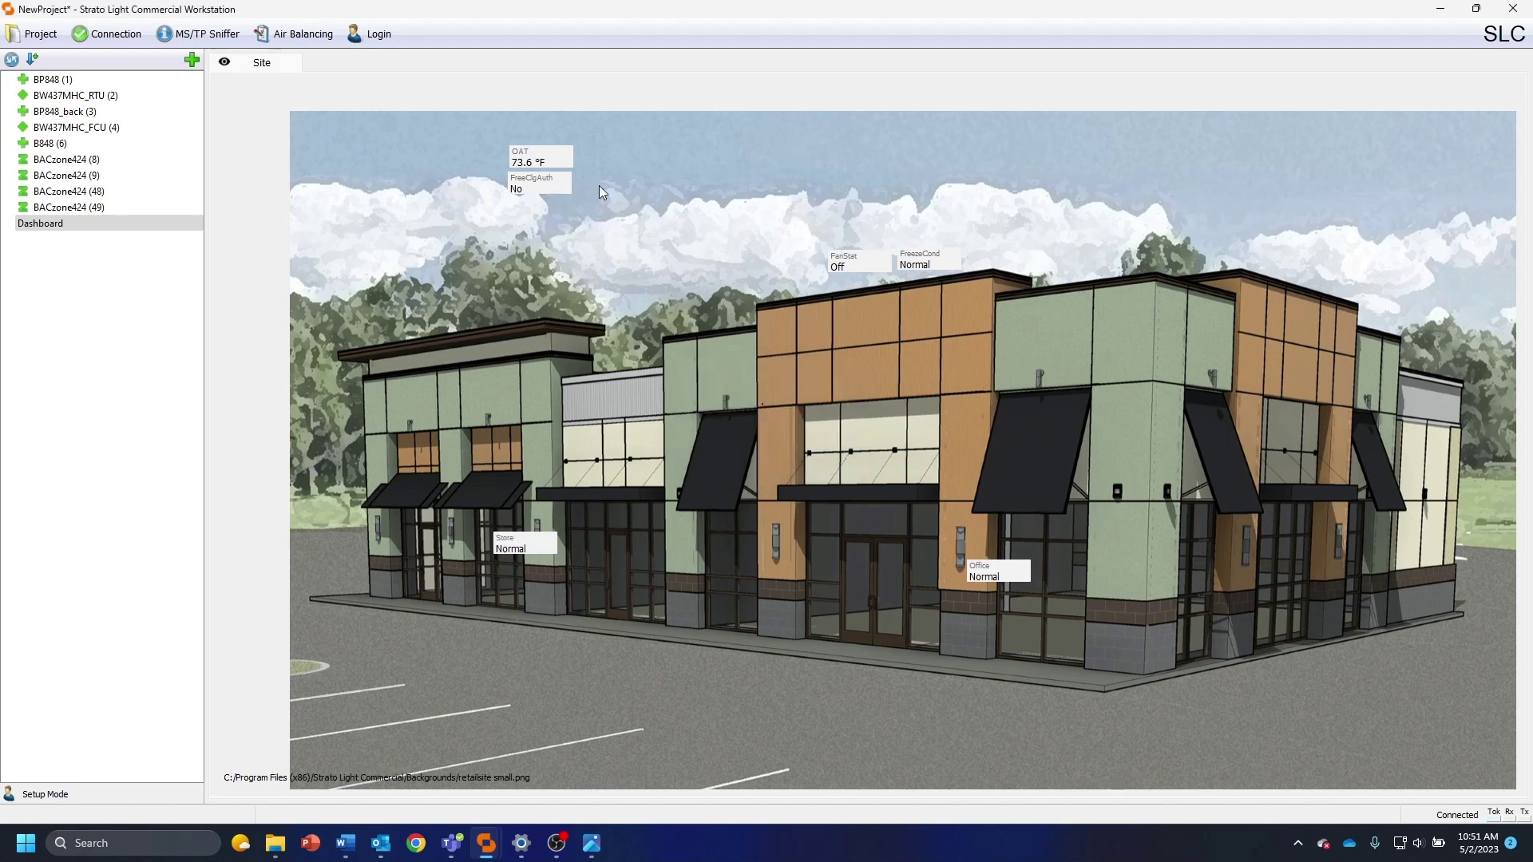
Rename the OAT reading to Outdoor Temp
right_click(529, 155)
left_click(569, 163)
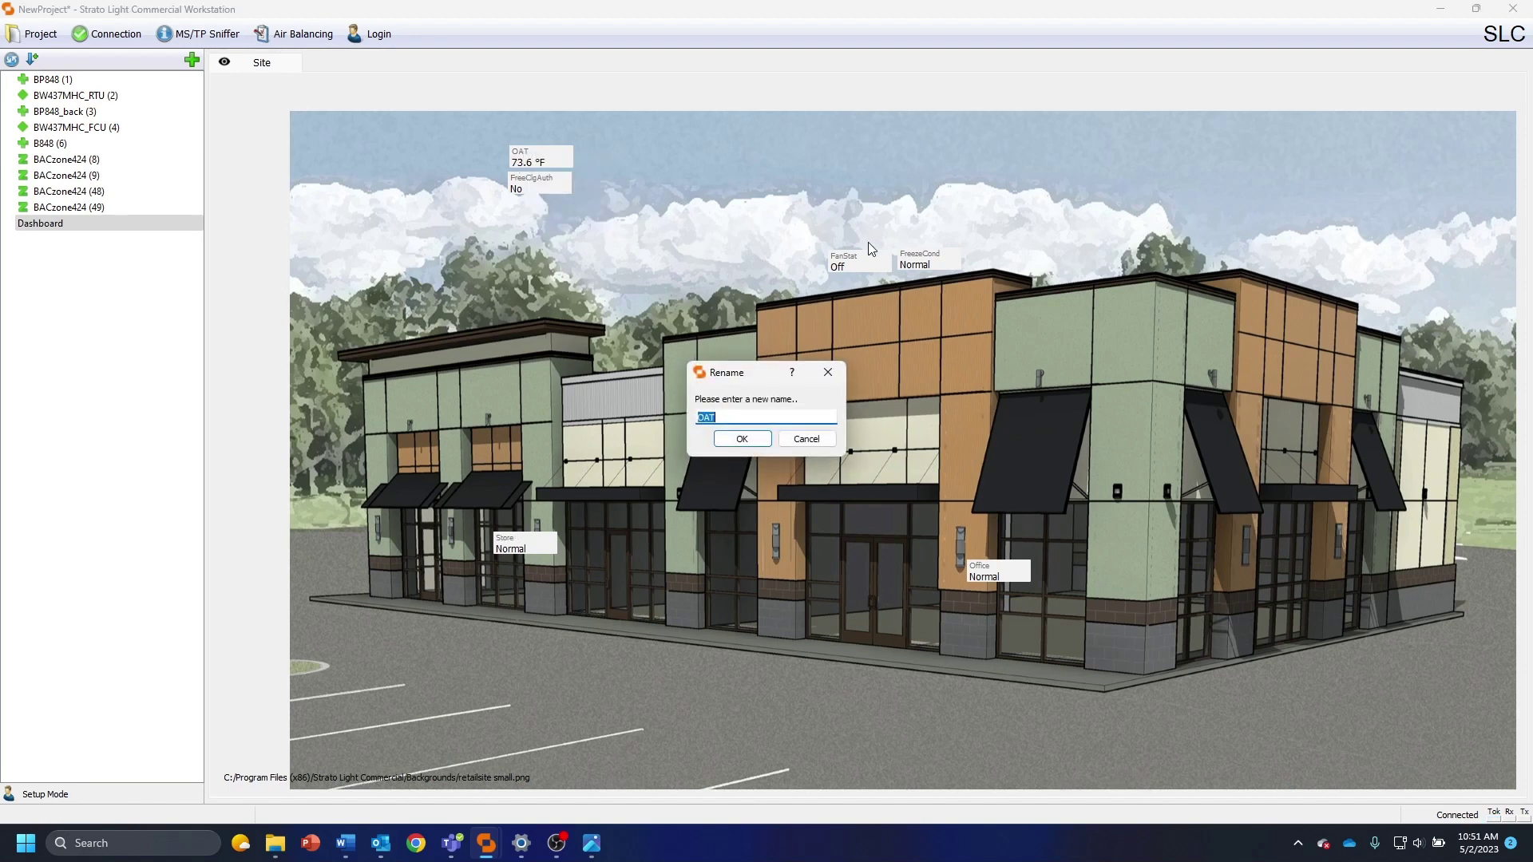
type("Oat")
key("BackSpace")
key("BackSpace")
type("utdoor Temp")
key("Return")
right_click(547, 185)
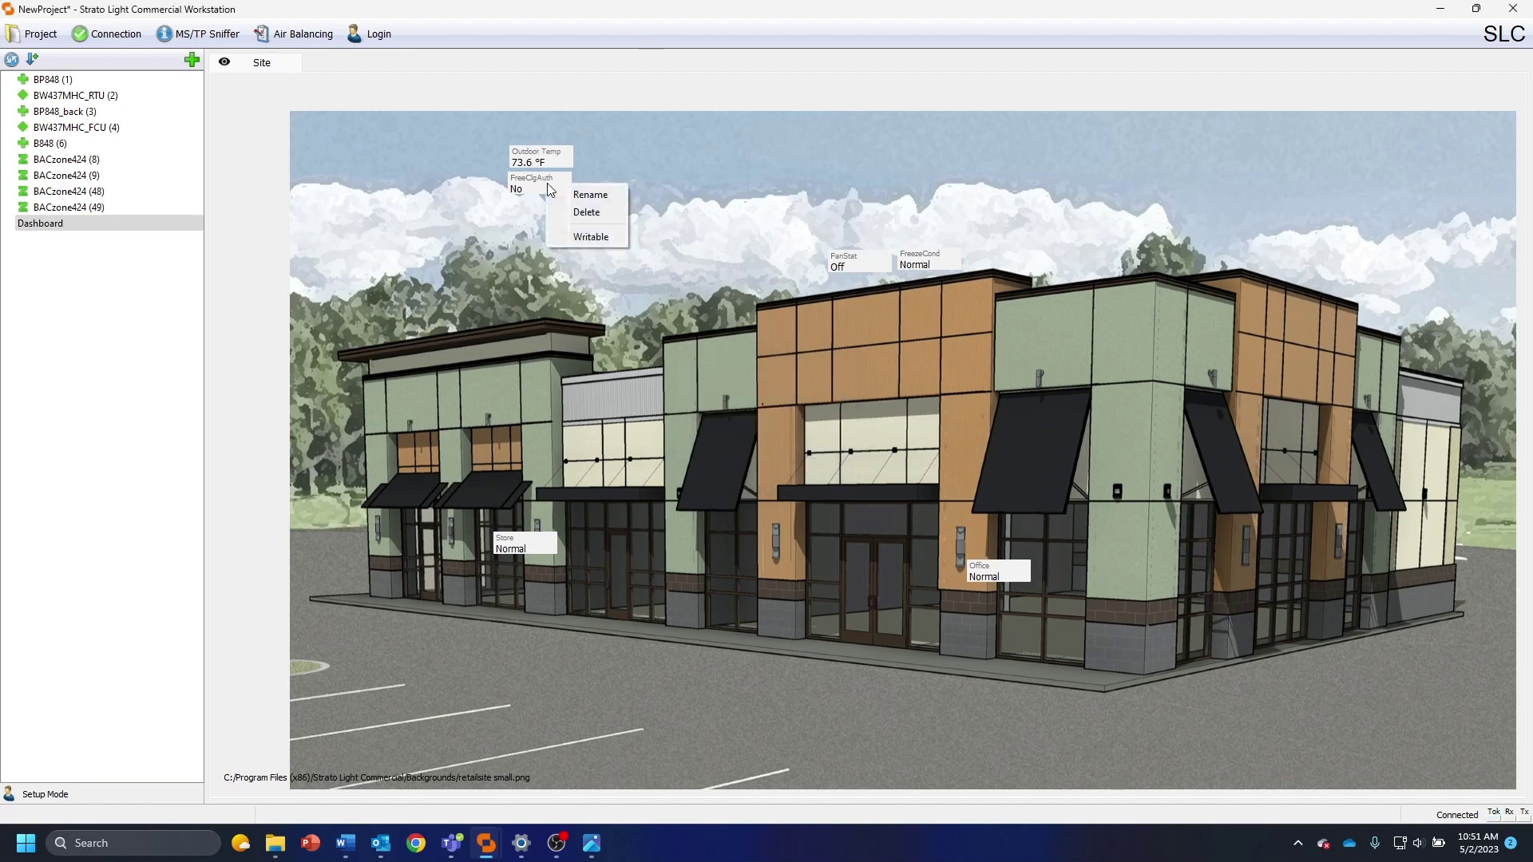
left_click(544, 190)
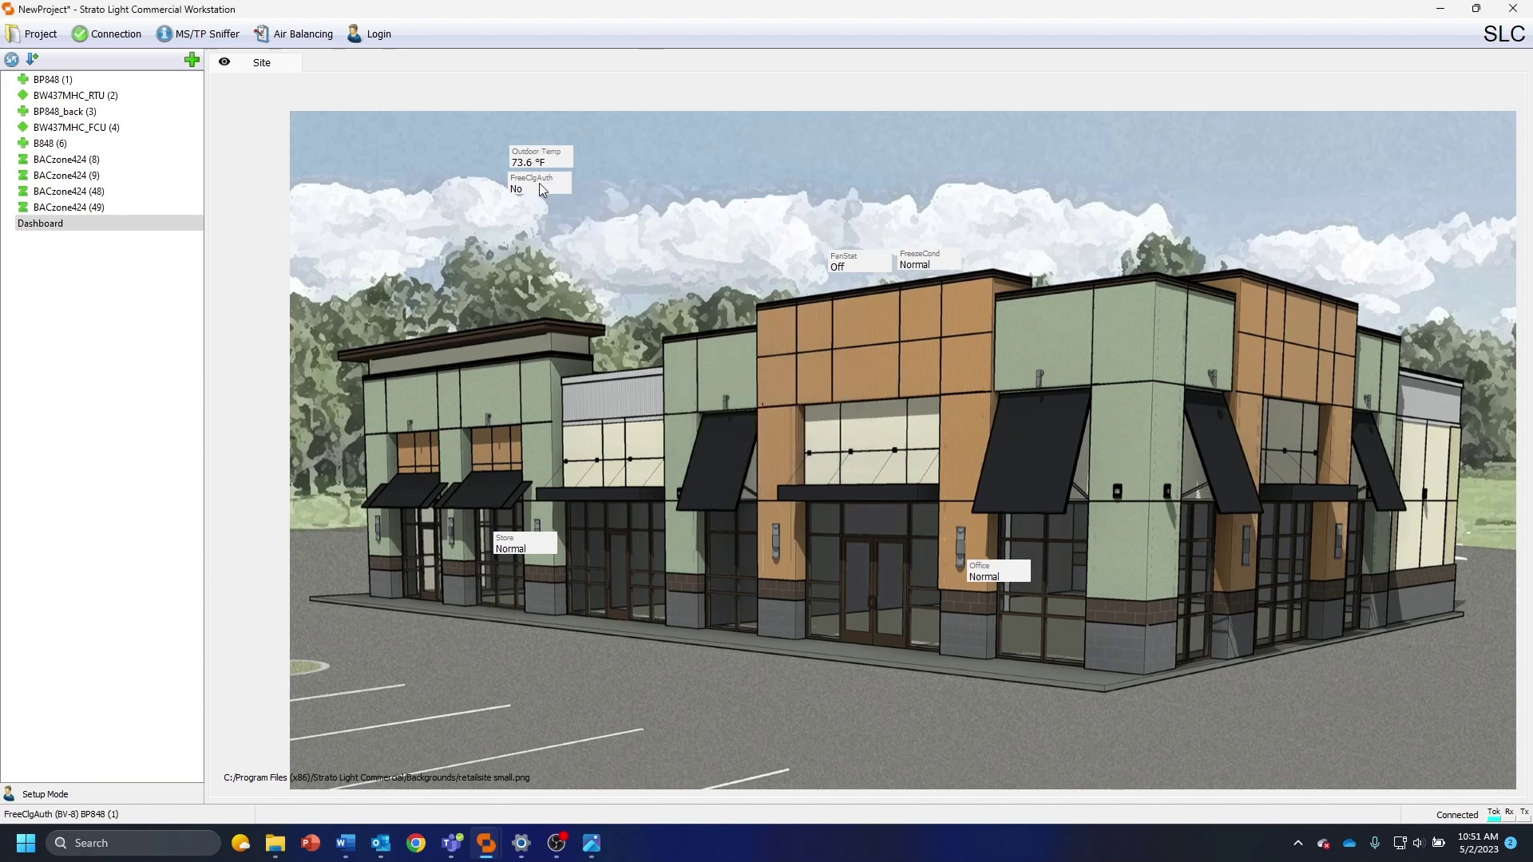
Rename the FanStat label to Fan and the FreezeCond label to Frozen
right_click(860, 261)
left_click(886, 277)
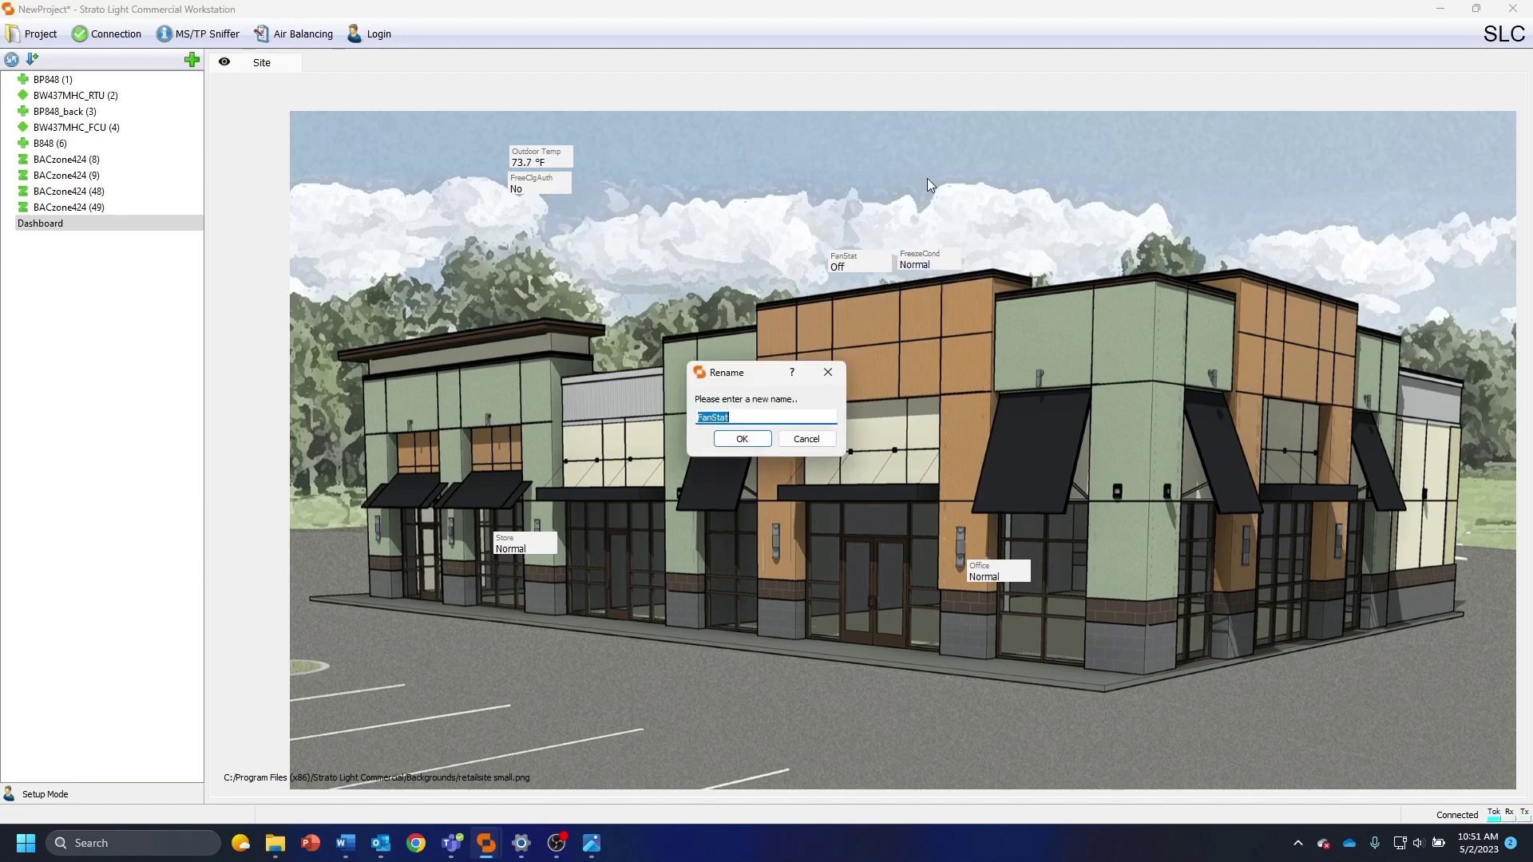
type("Fan")
key("Return")
right_click(958, 265)
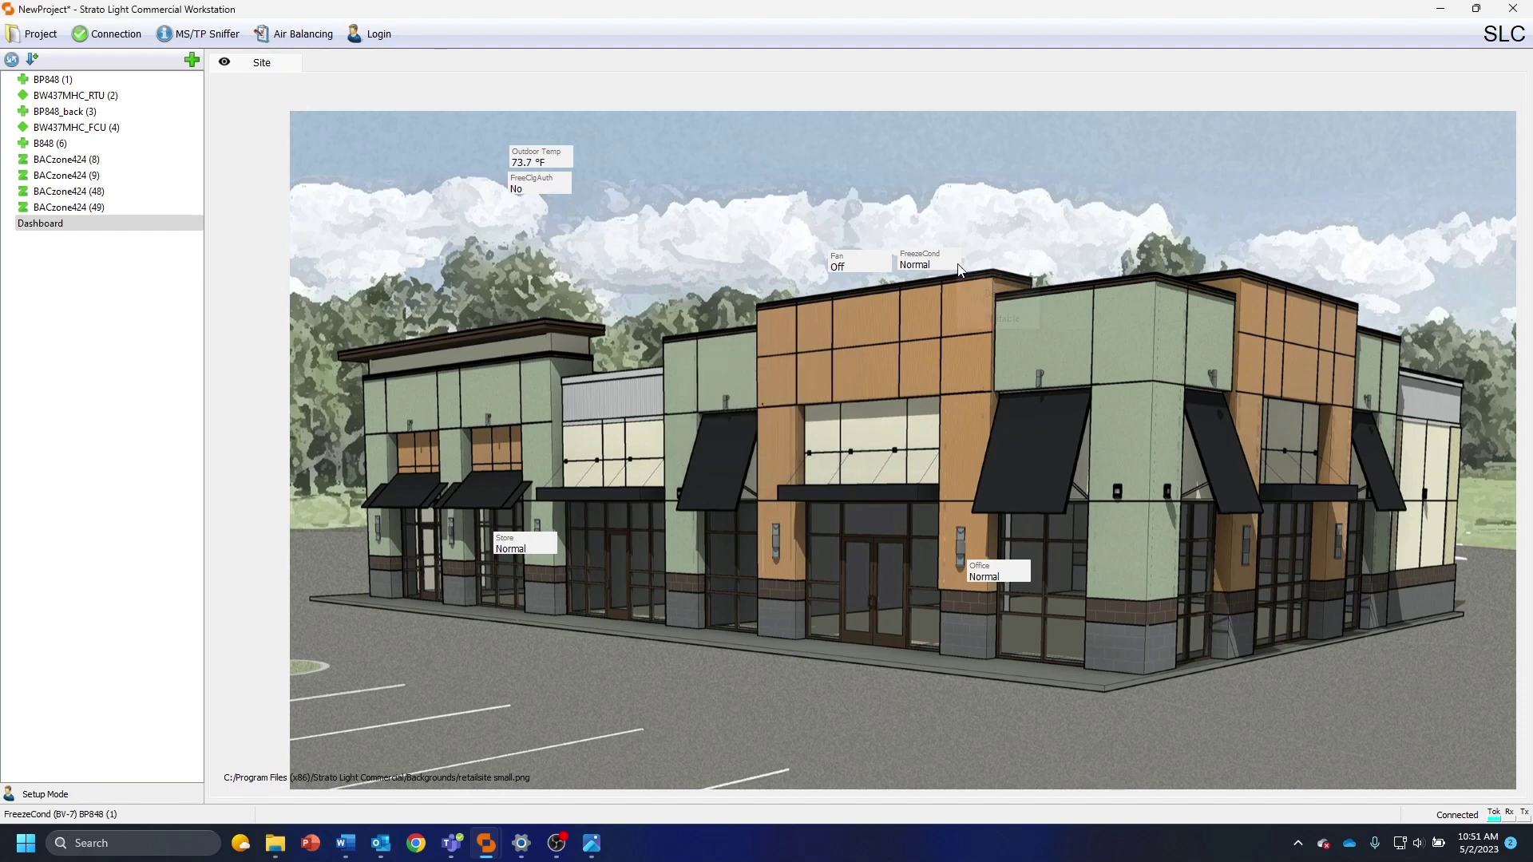
left_click(1002, 277)
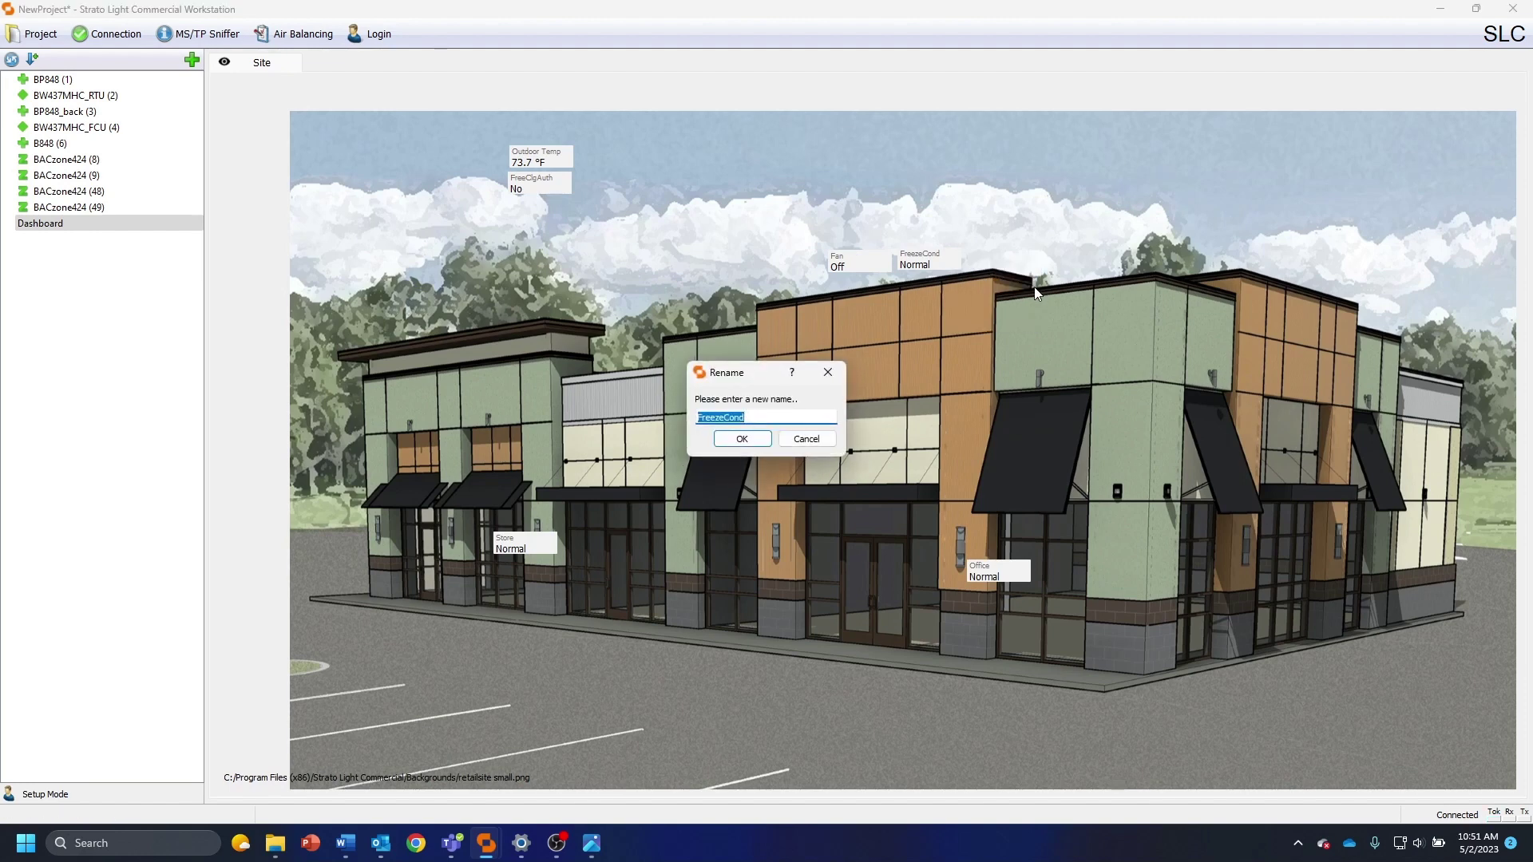
type("Frozen")
key("Return")
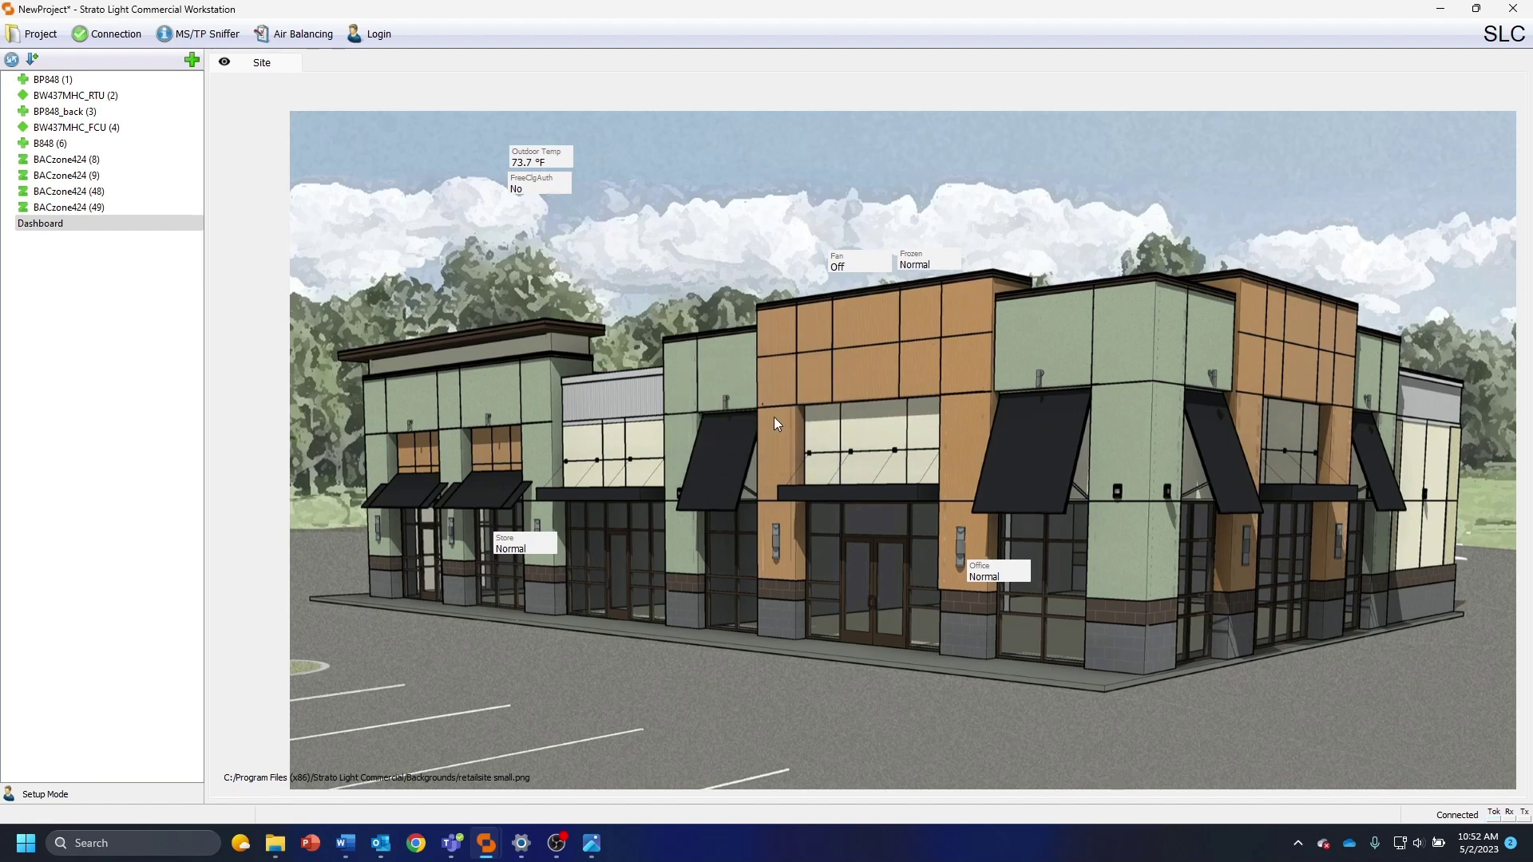
Toggle whether the Frozen value is writable, then select the Dashboard in the project tree
right_click(925, 263)
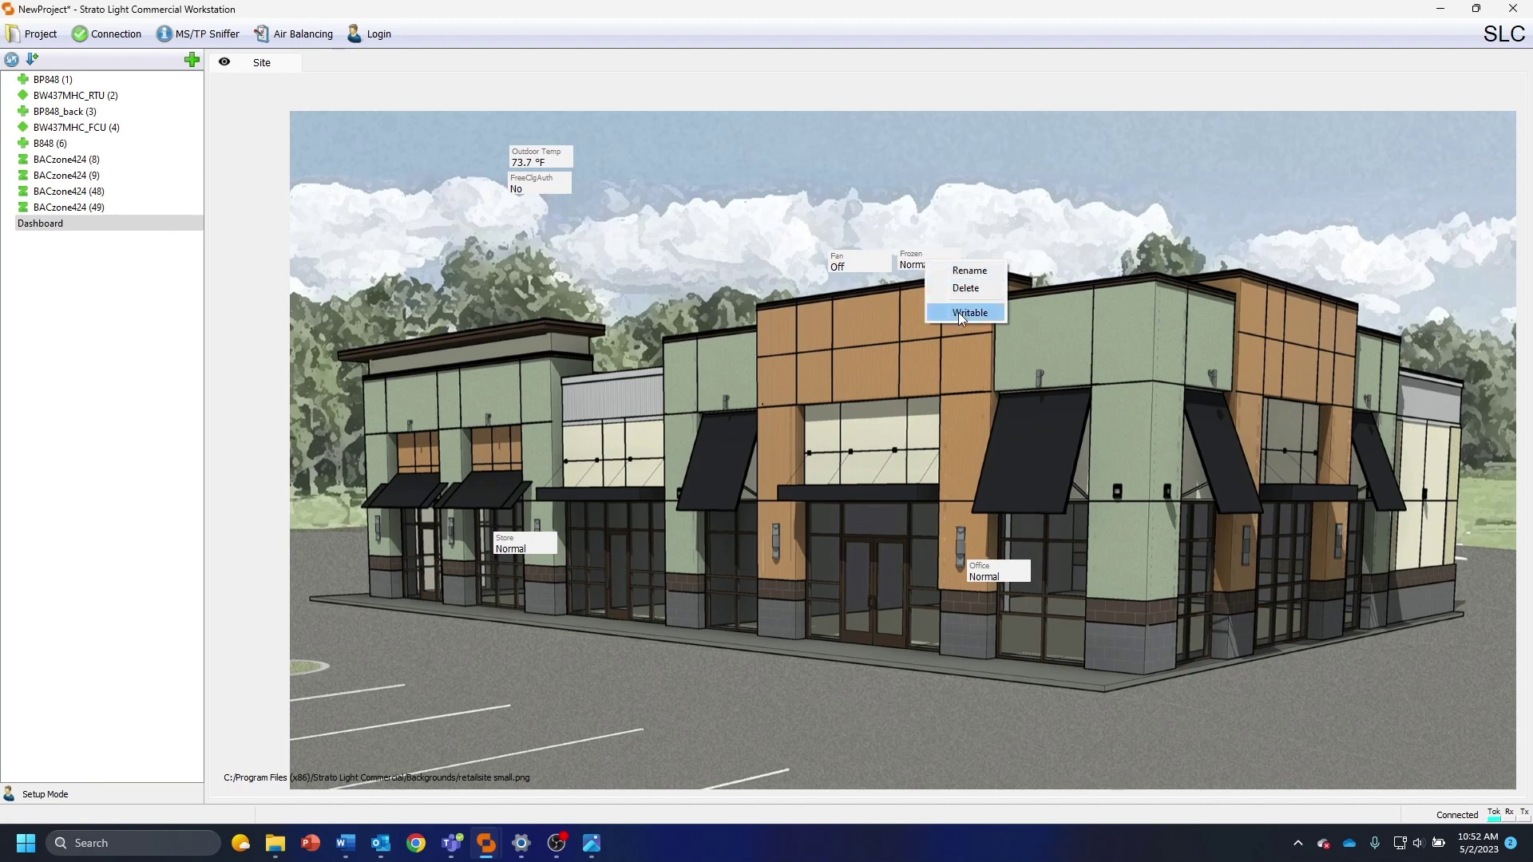
left_click(1018, 194)
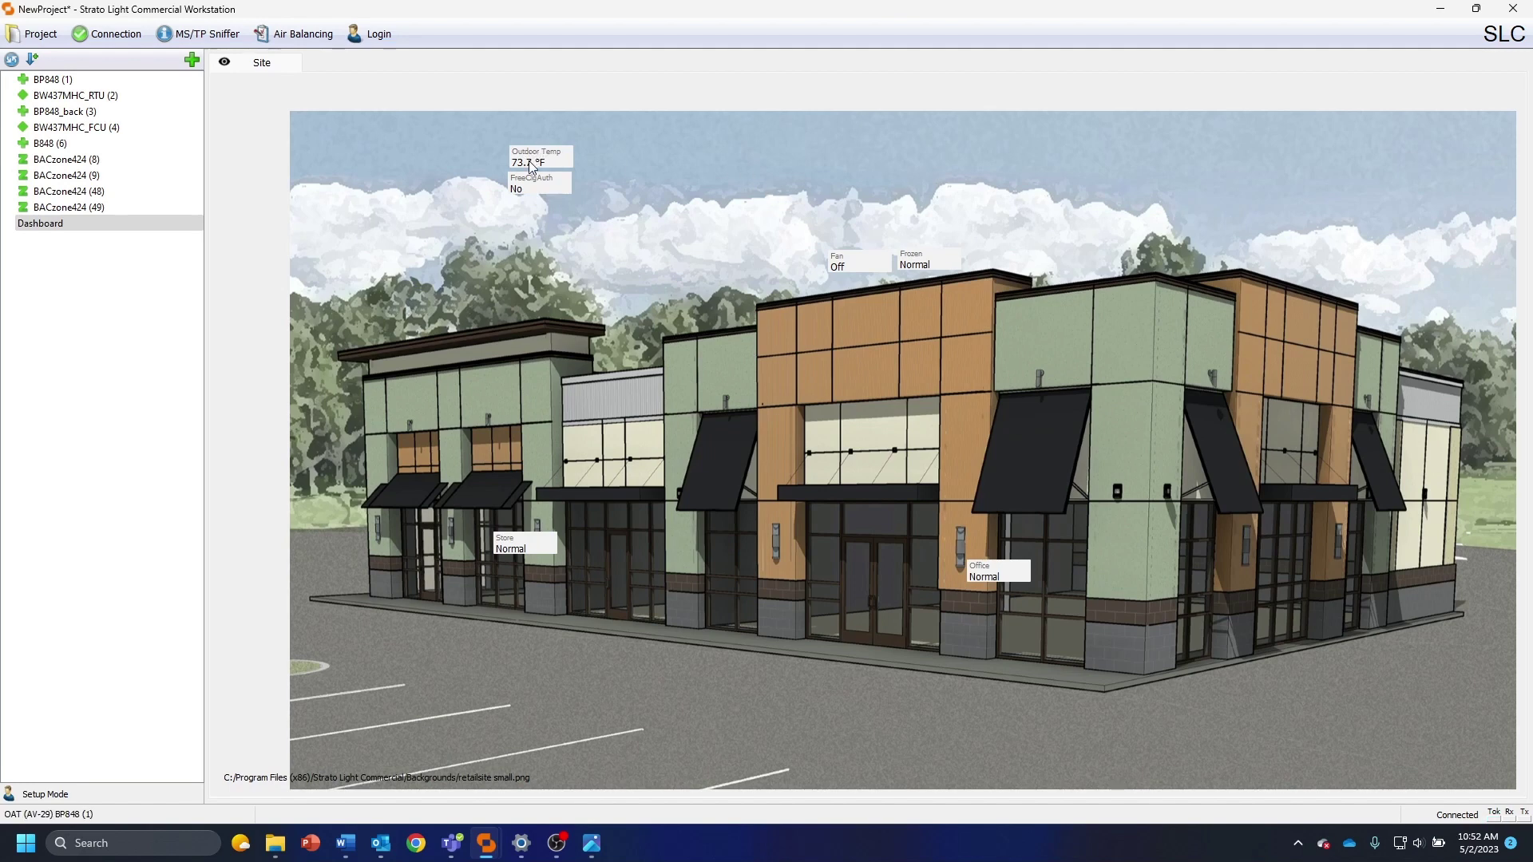
left_click(146, 258)
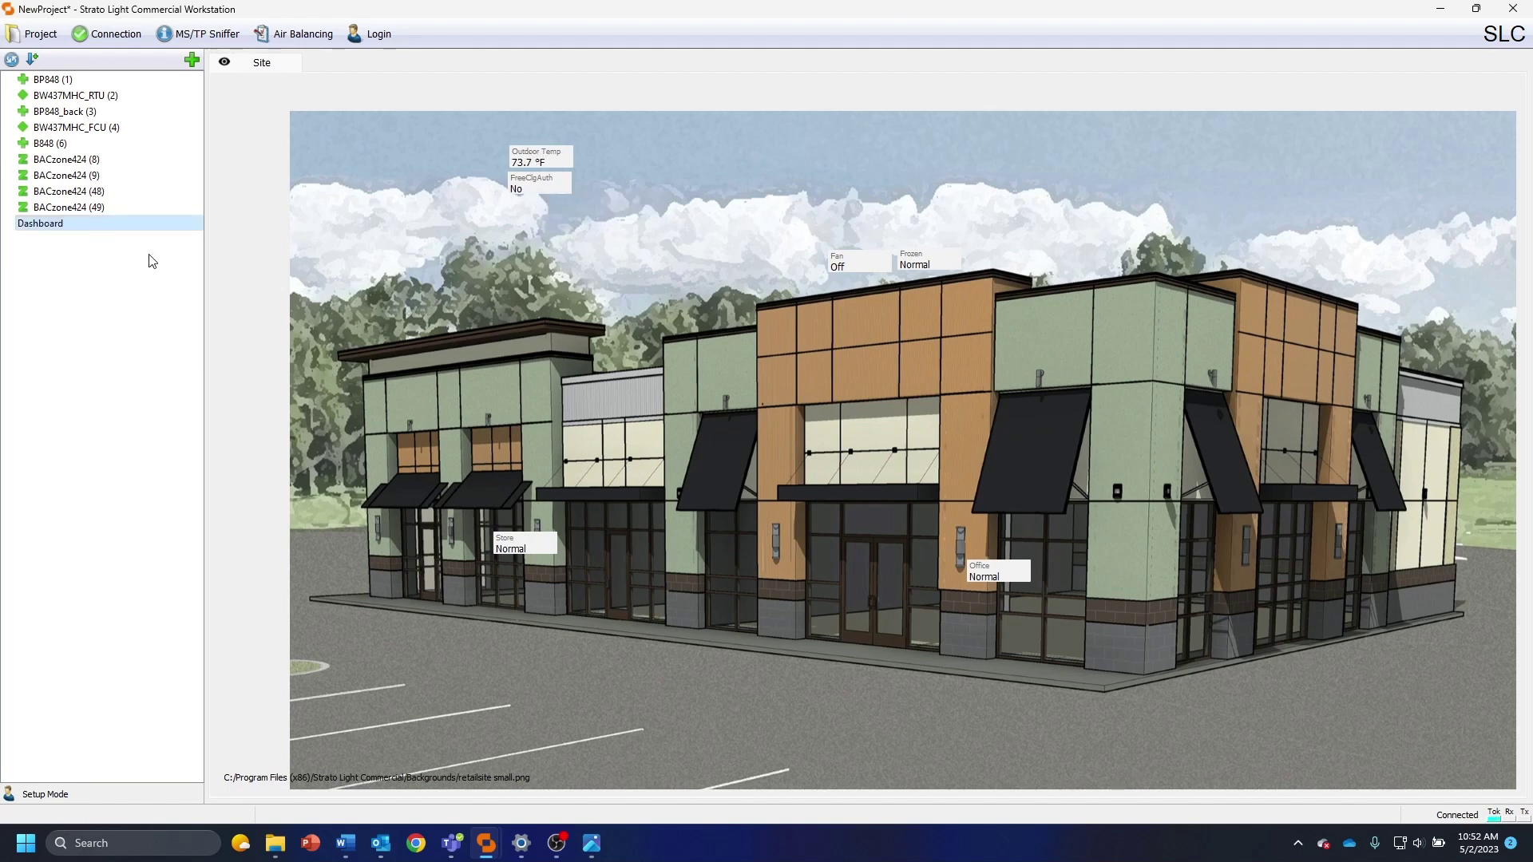
Nudge the Office label slightly up-left and bring up the project tree's new-site menu
left_click(965, 550)
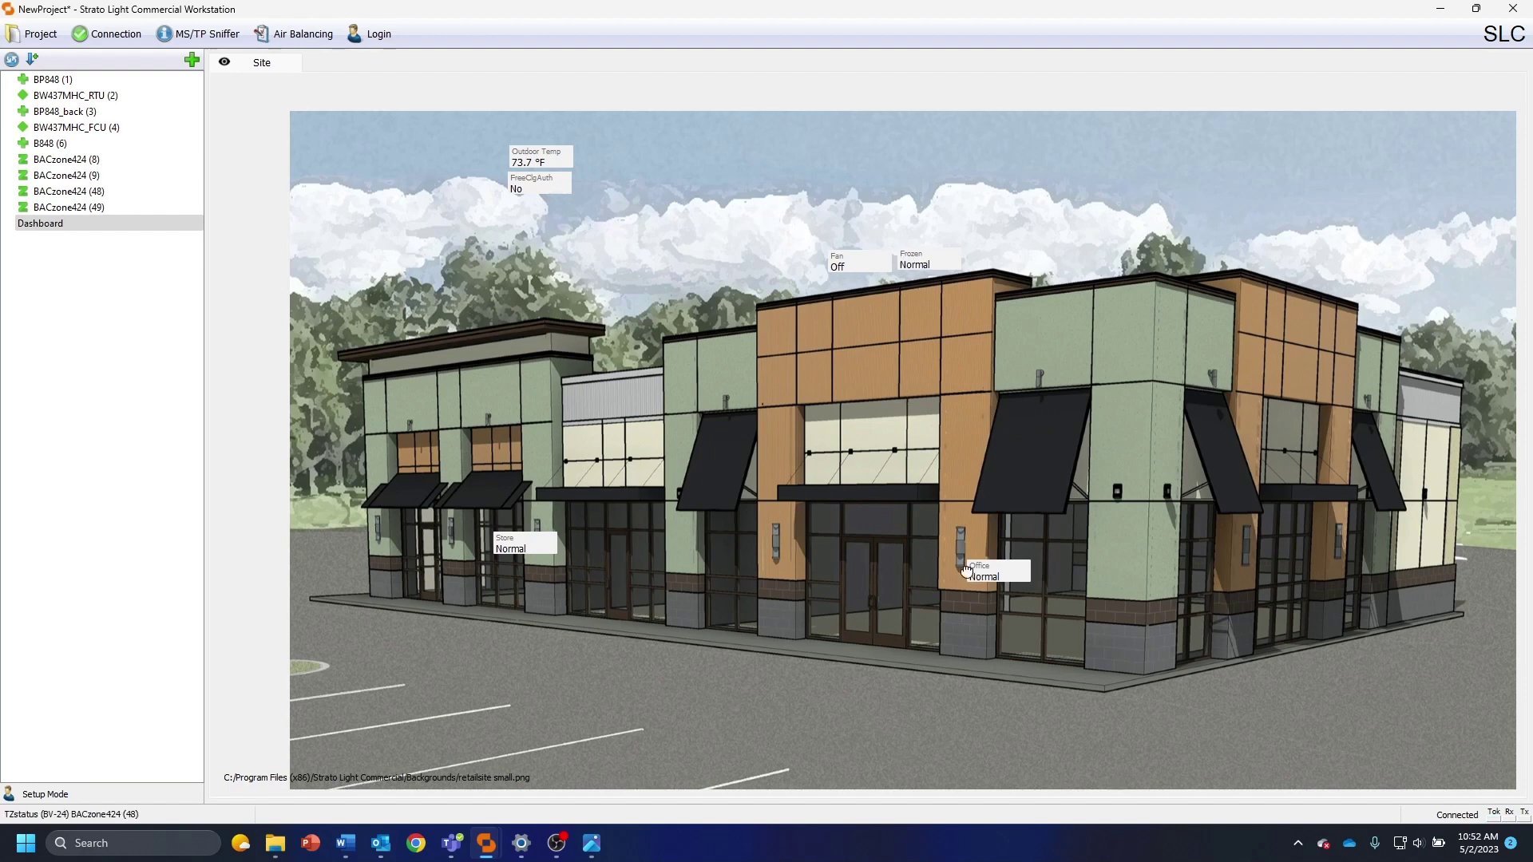
left_click_drag(984, 577, 959, 571)
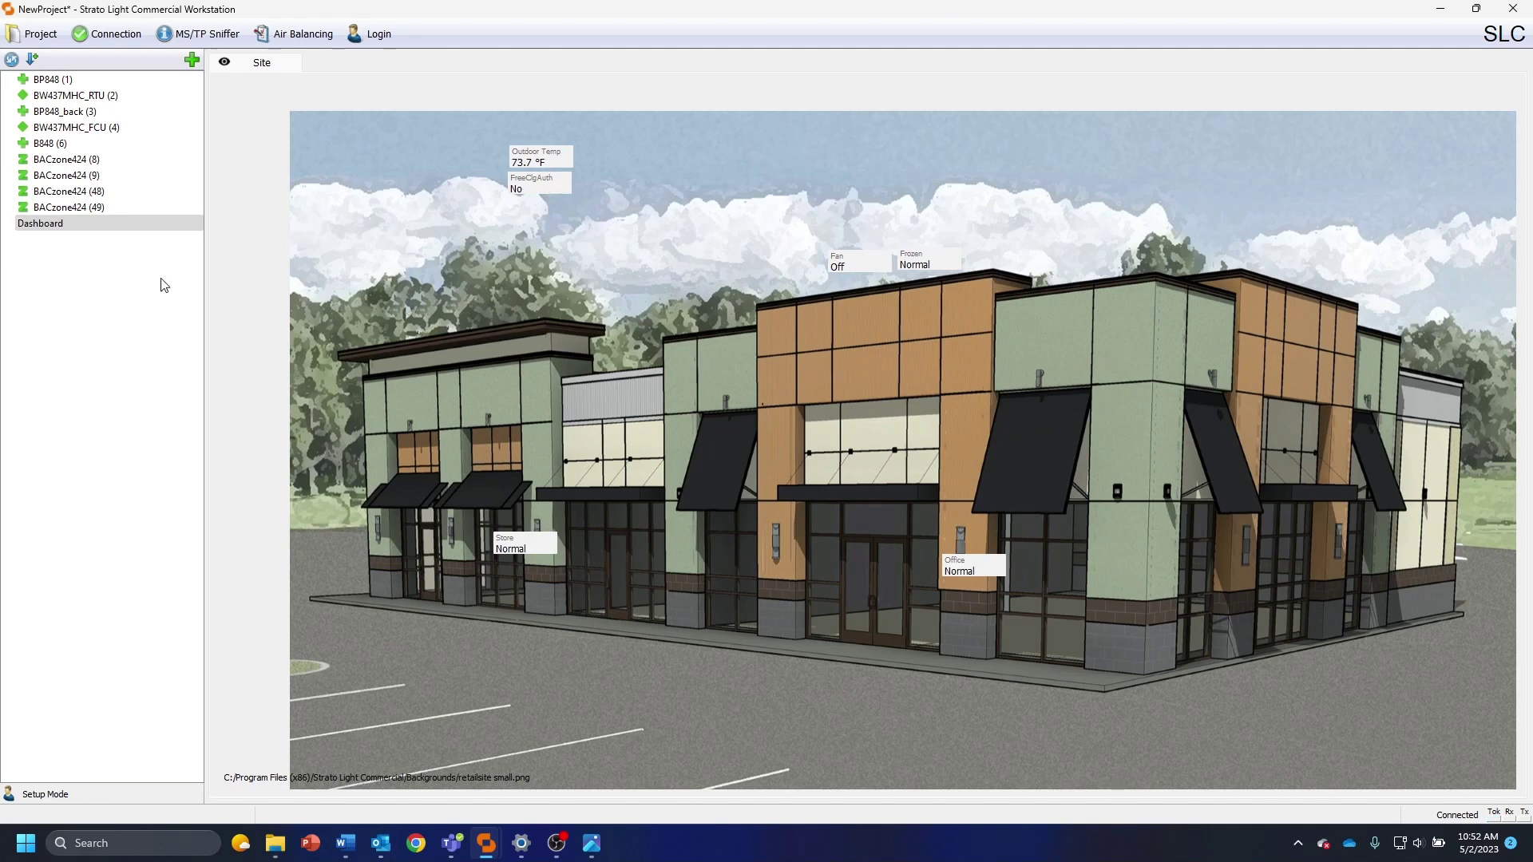
right_click(94, 250)
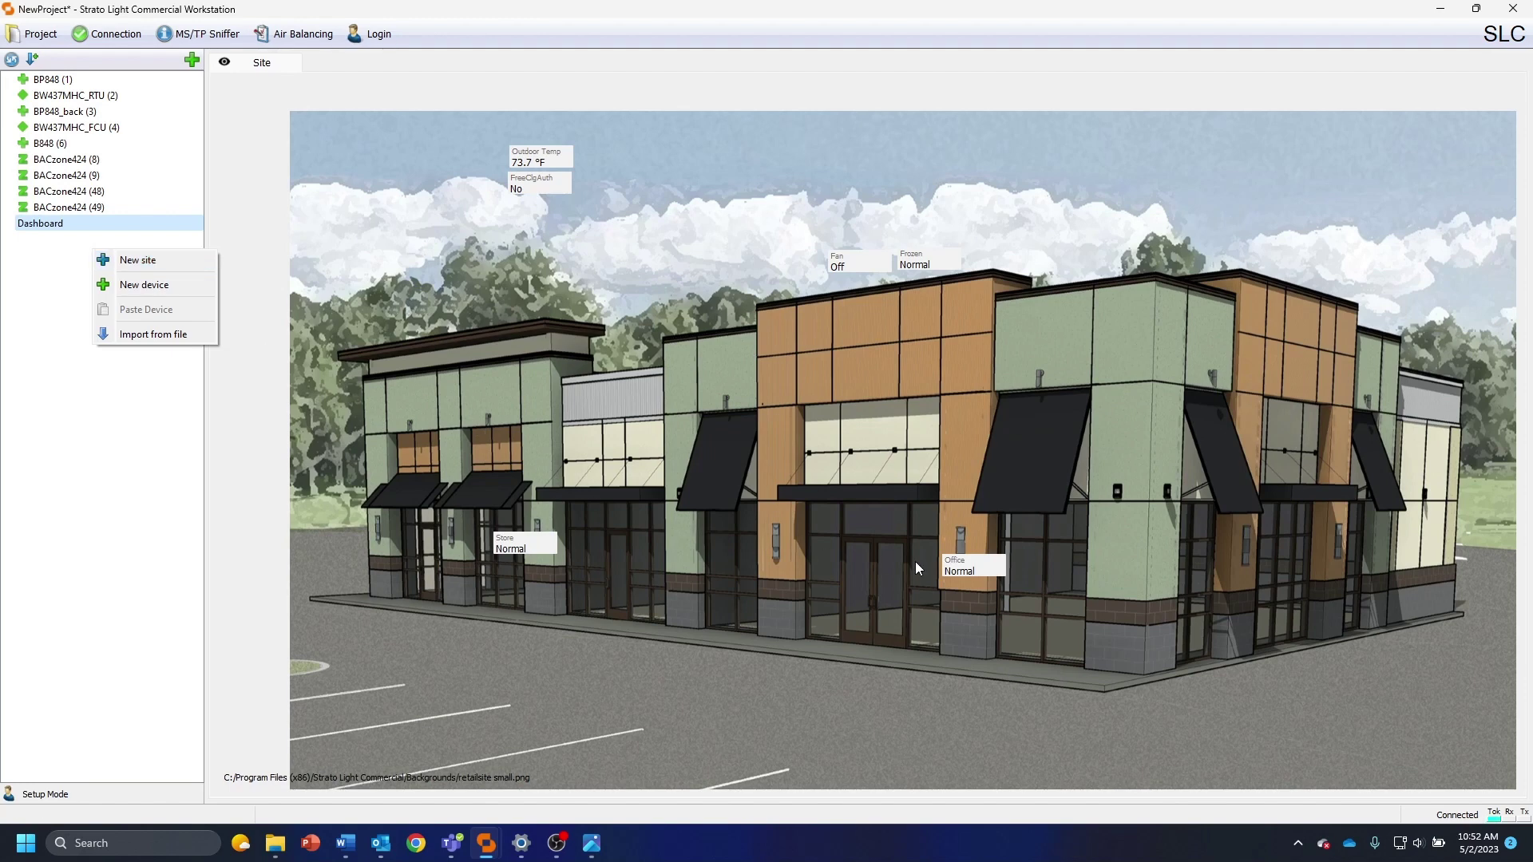
Create a new site named Office
left_click(168, 269)
type("Office")
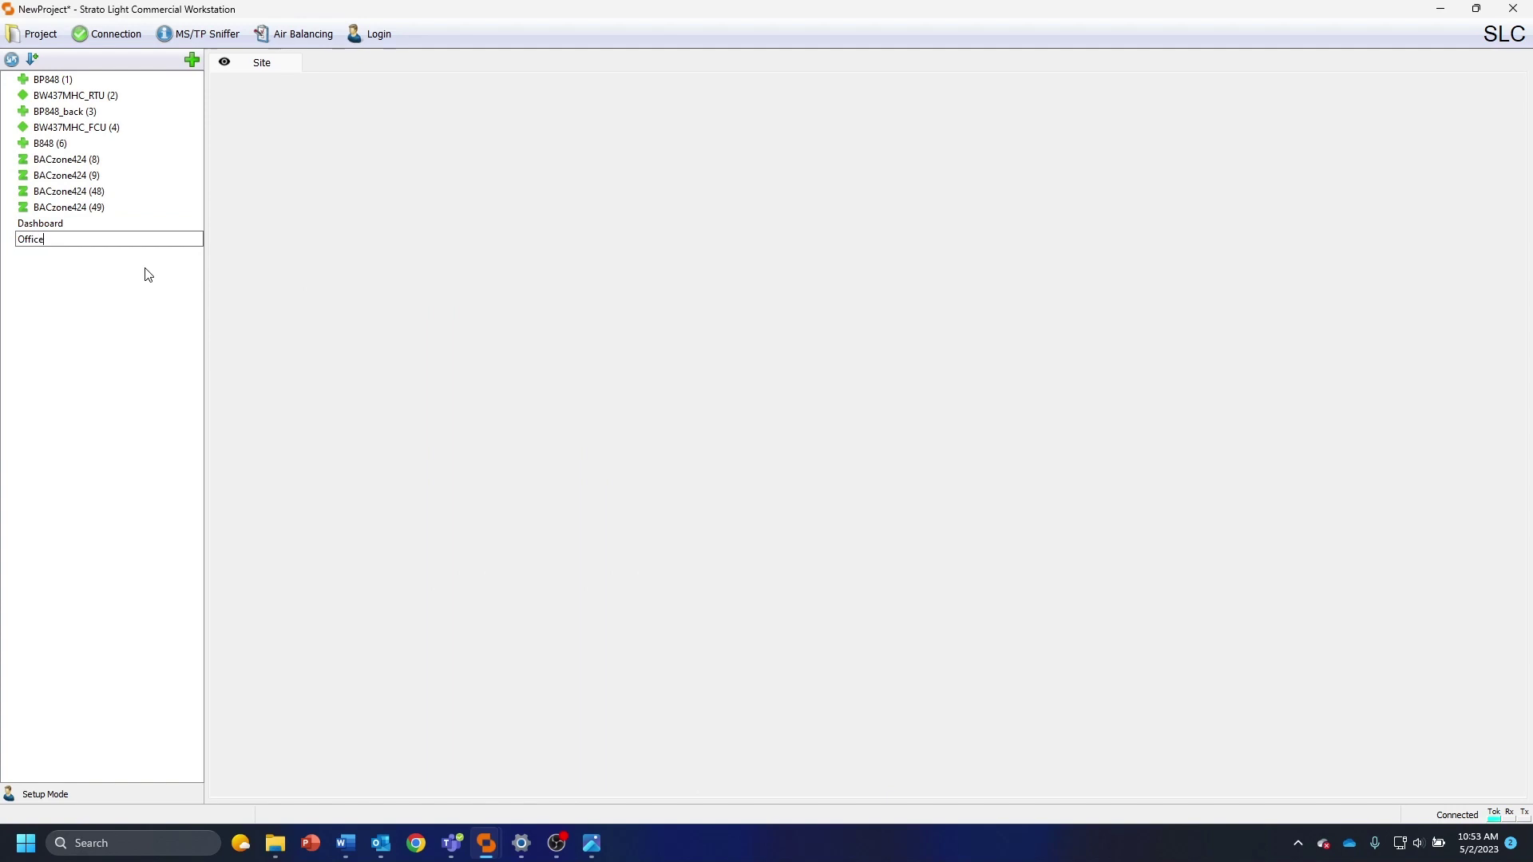
key("Return")
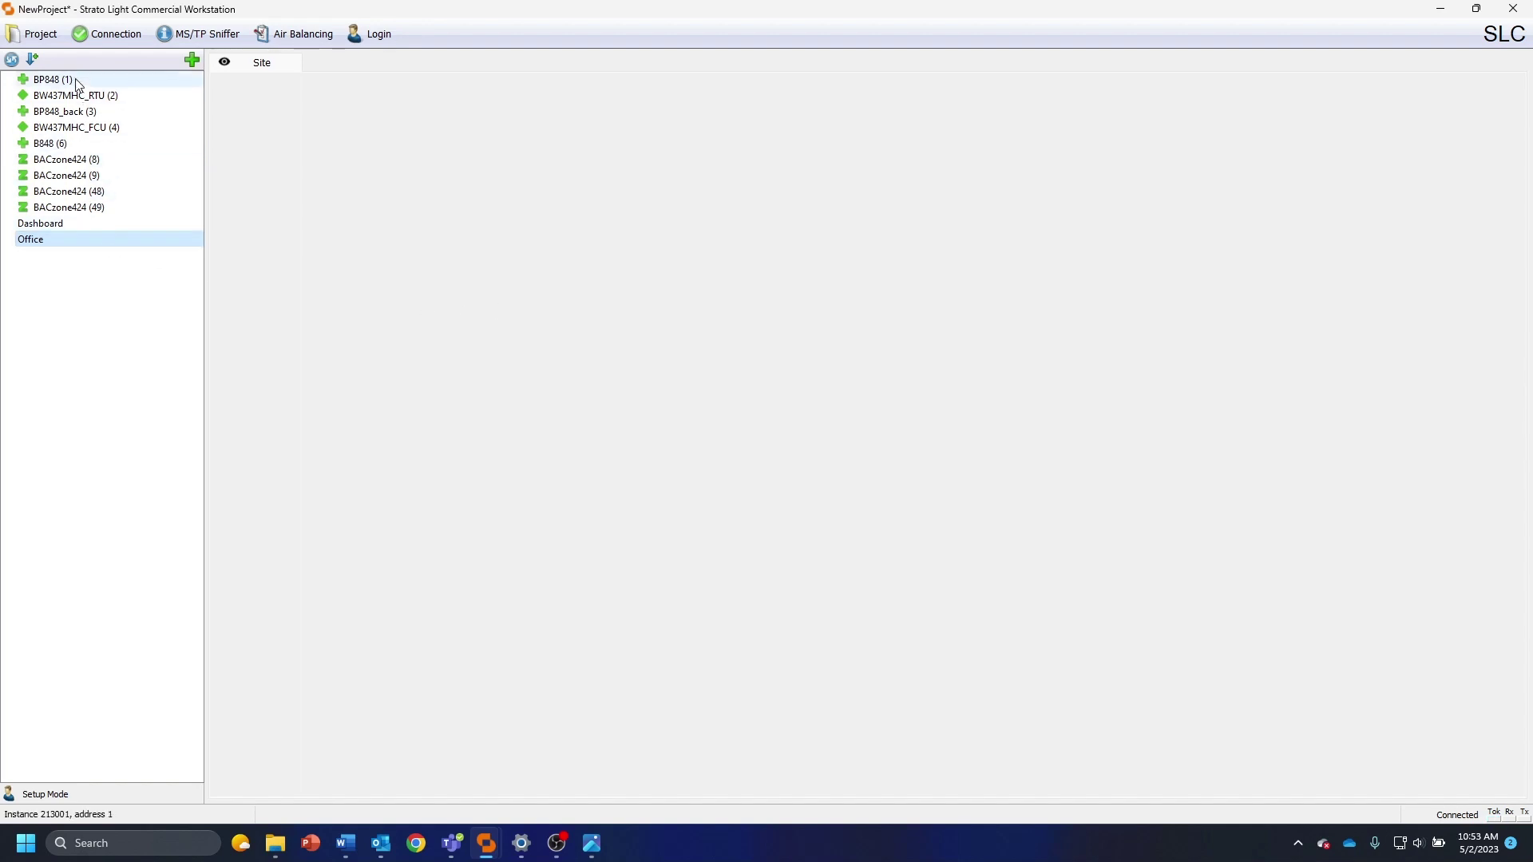
Move BP848 (1) and the BACzone424 zones into Office, then open its site page
left_click_drag(77, 84, 109, 245)
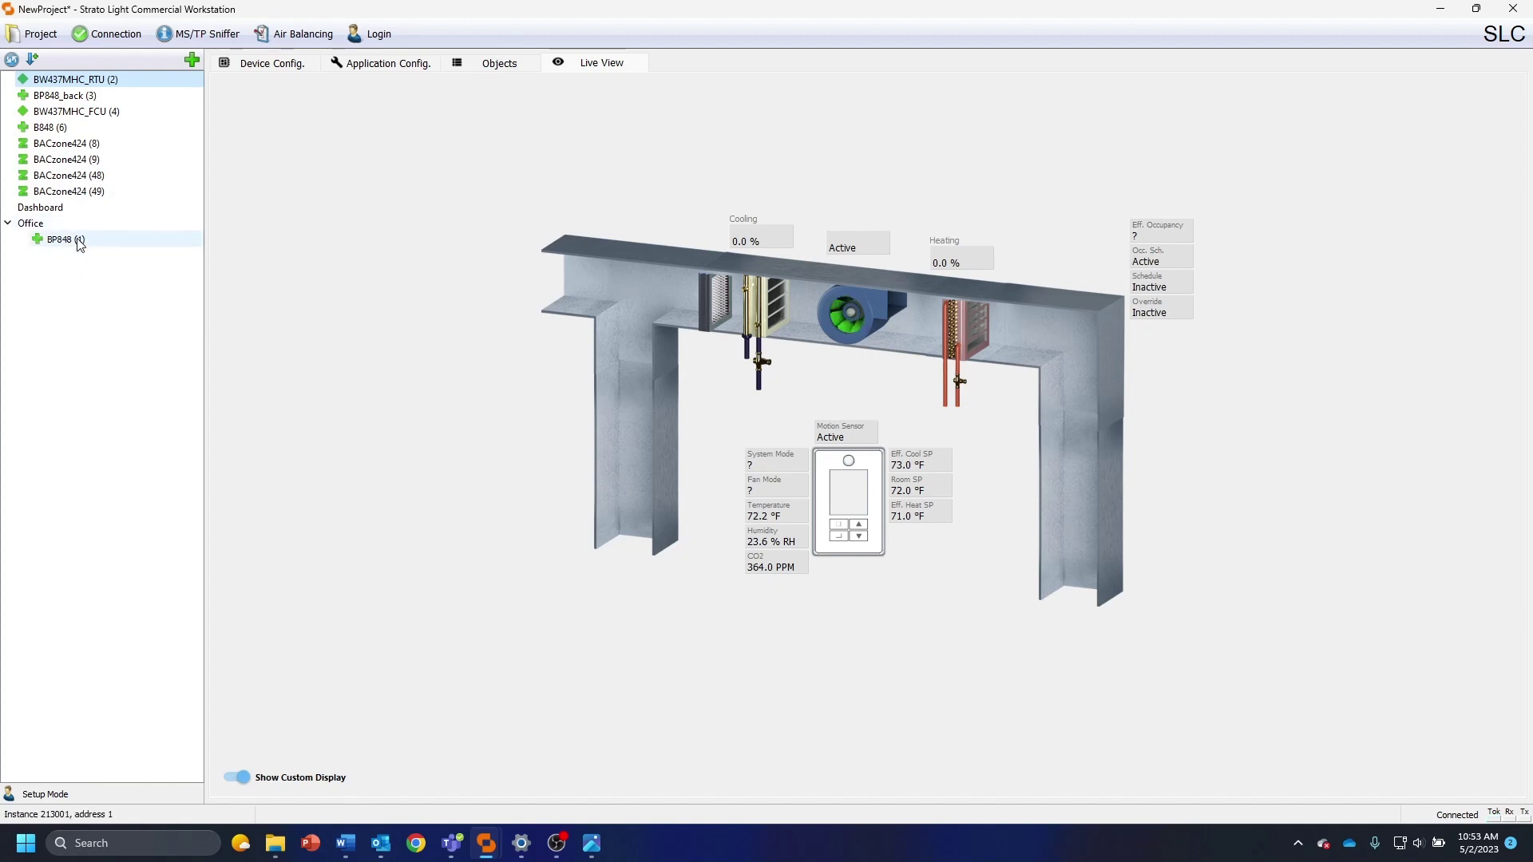
left_click_drag(106, 143, 106, 248)
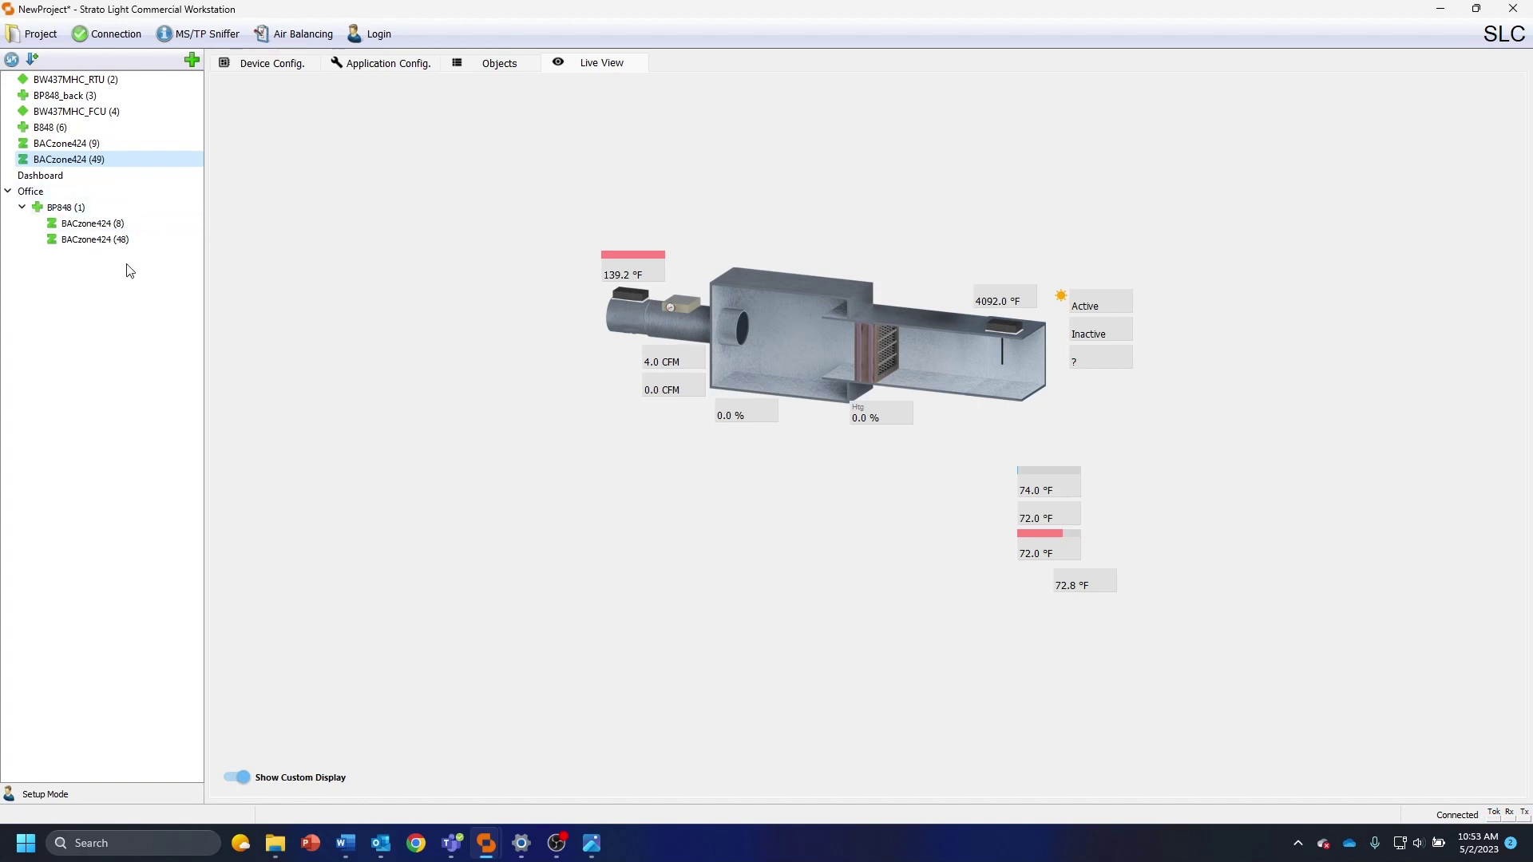
left_click(66, 210)
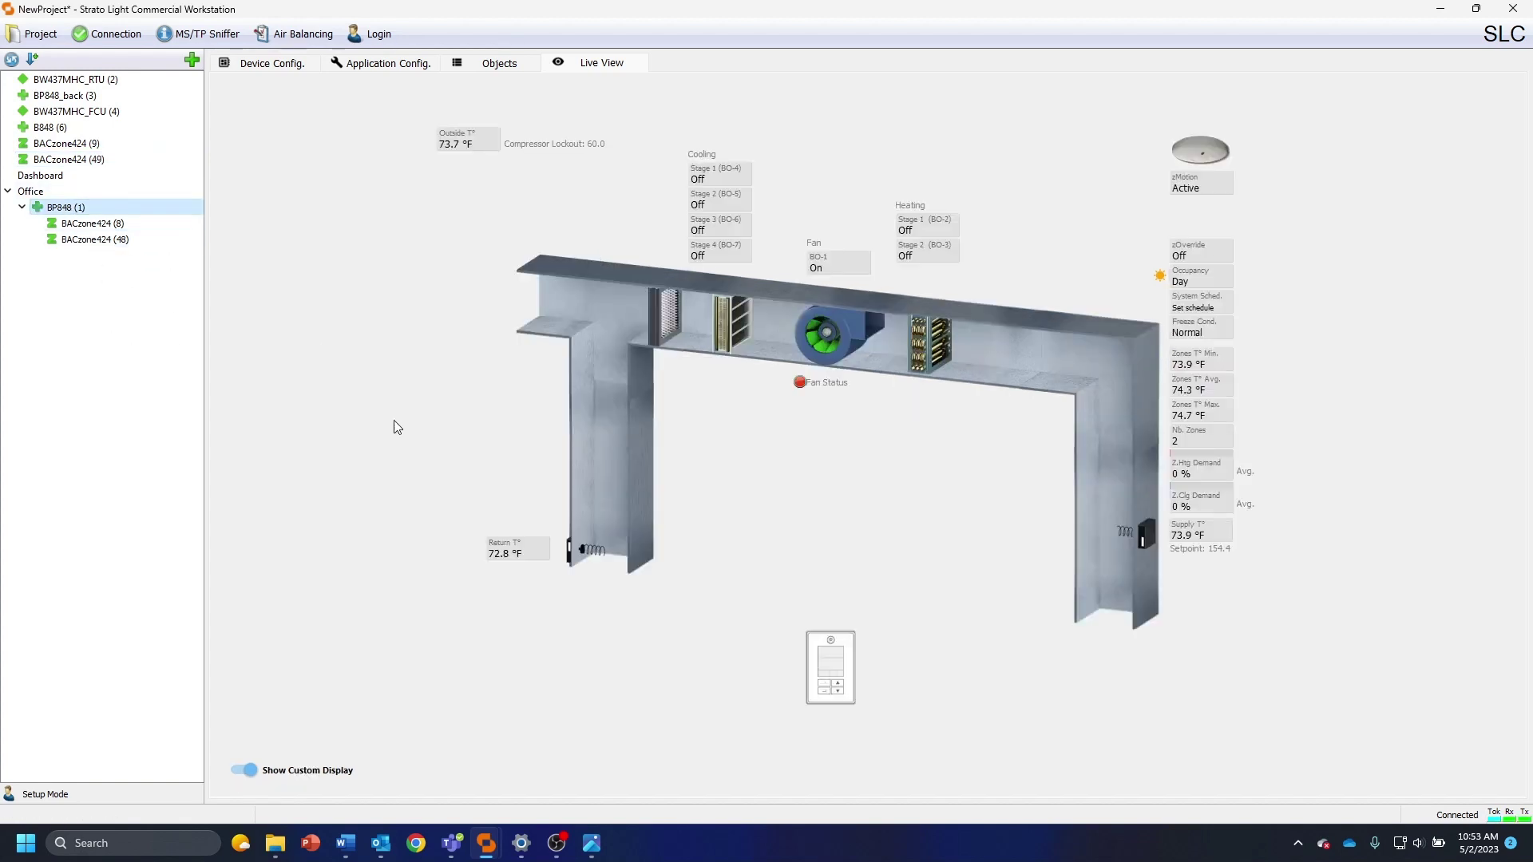
left_click(111, 223)
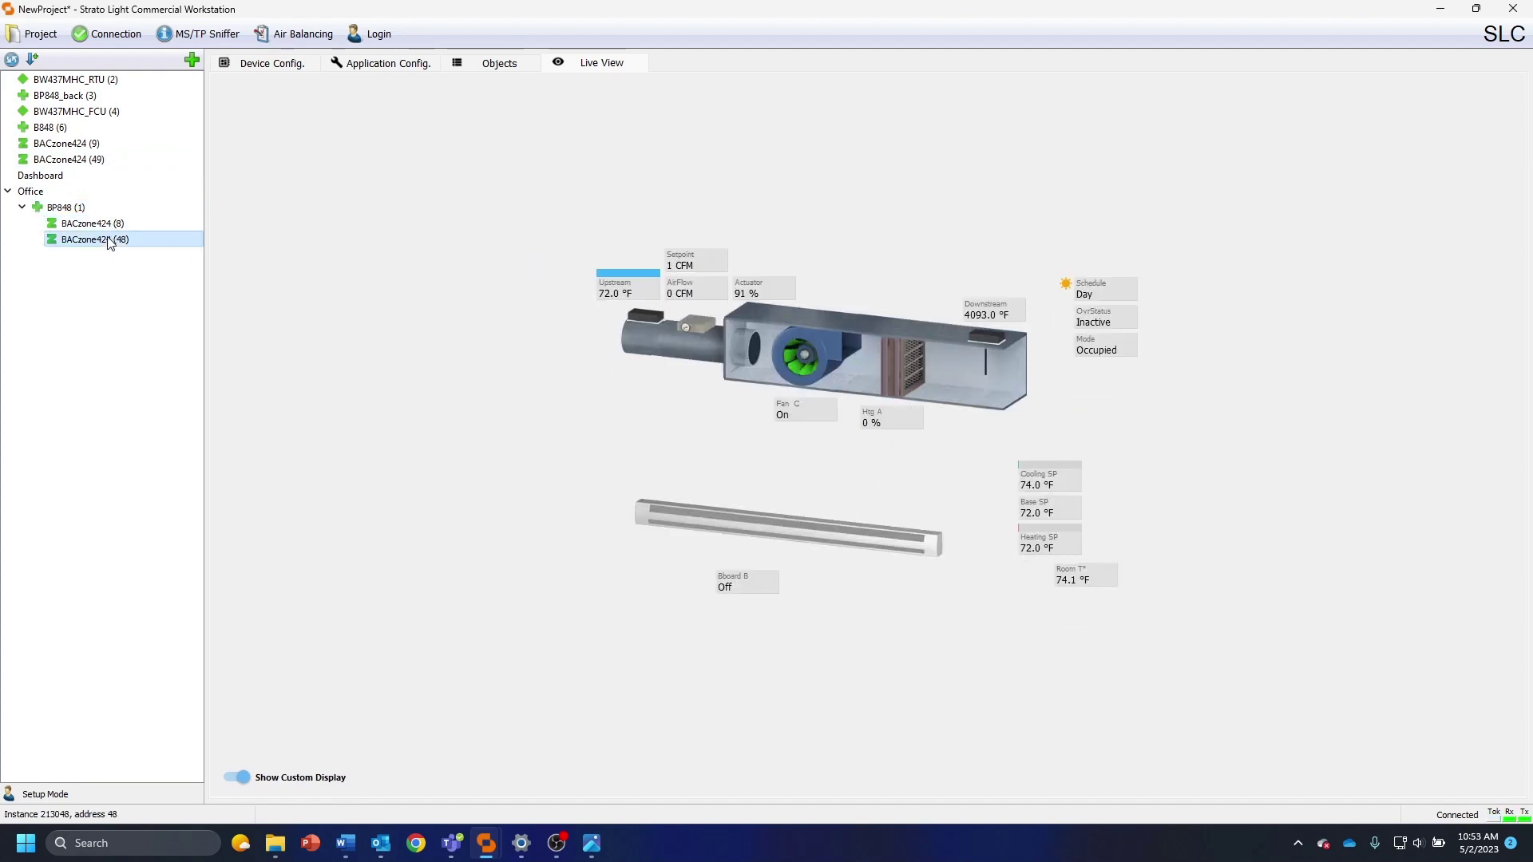
left_click(30, 191)
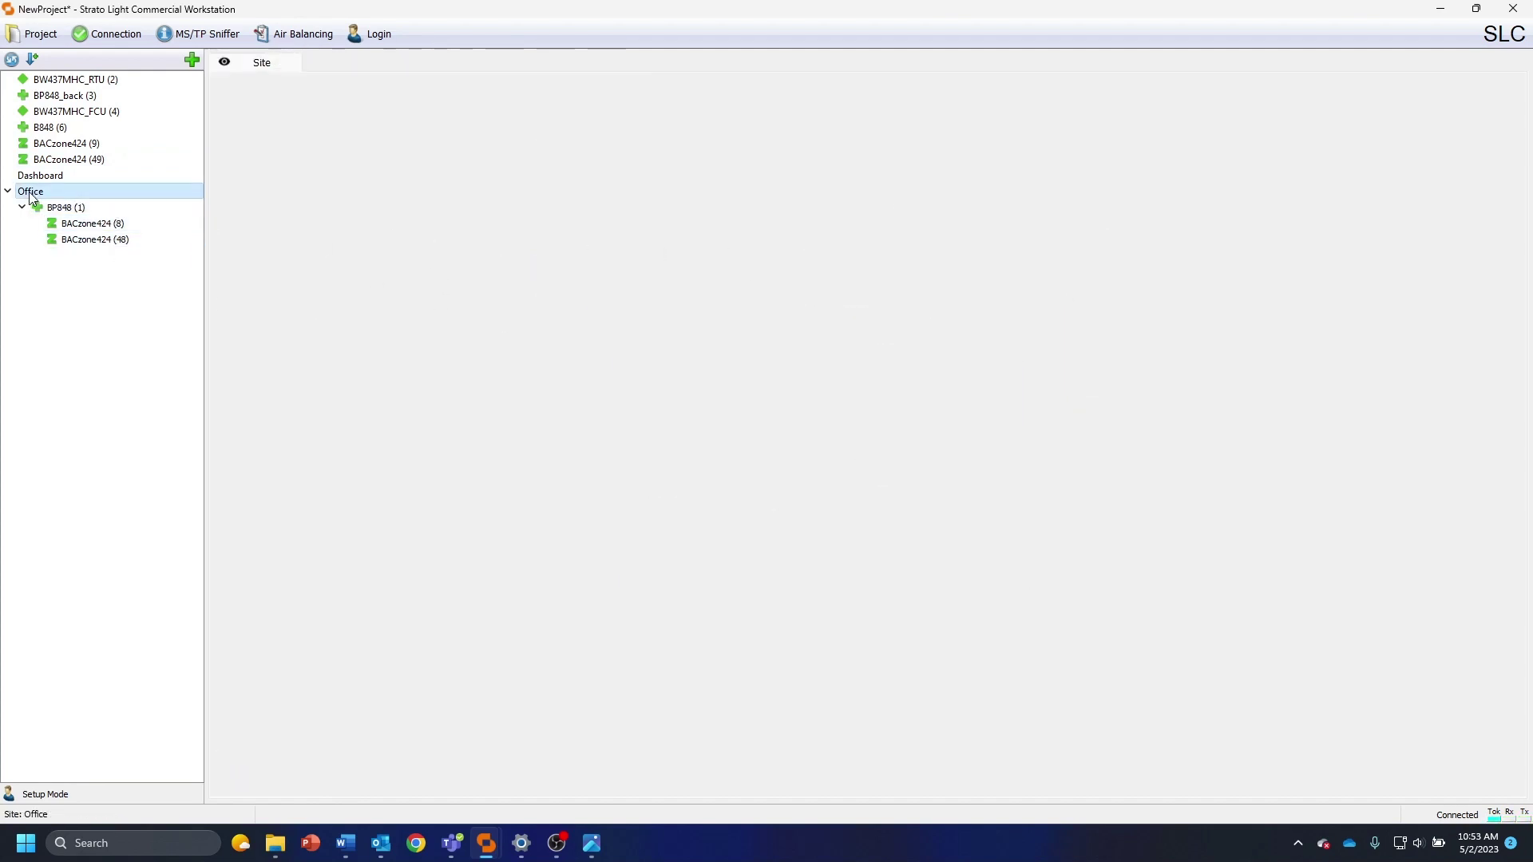
Load Office Floor Plan.png as the Office site page's background image
right_click(612, 228)
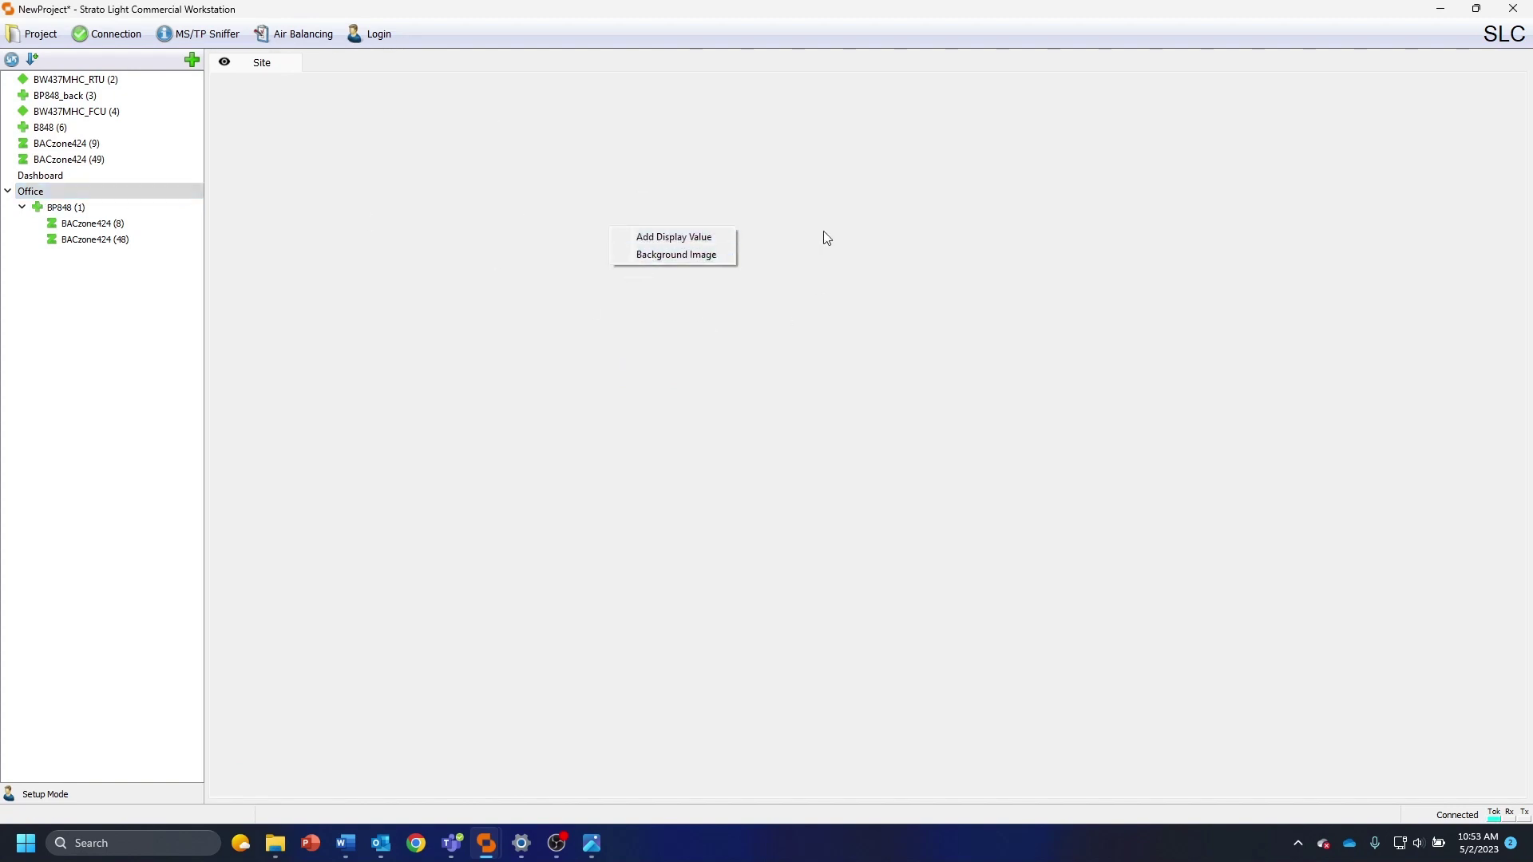
left_click(639, 254)
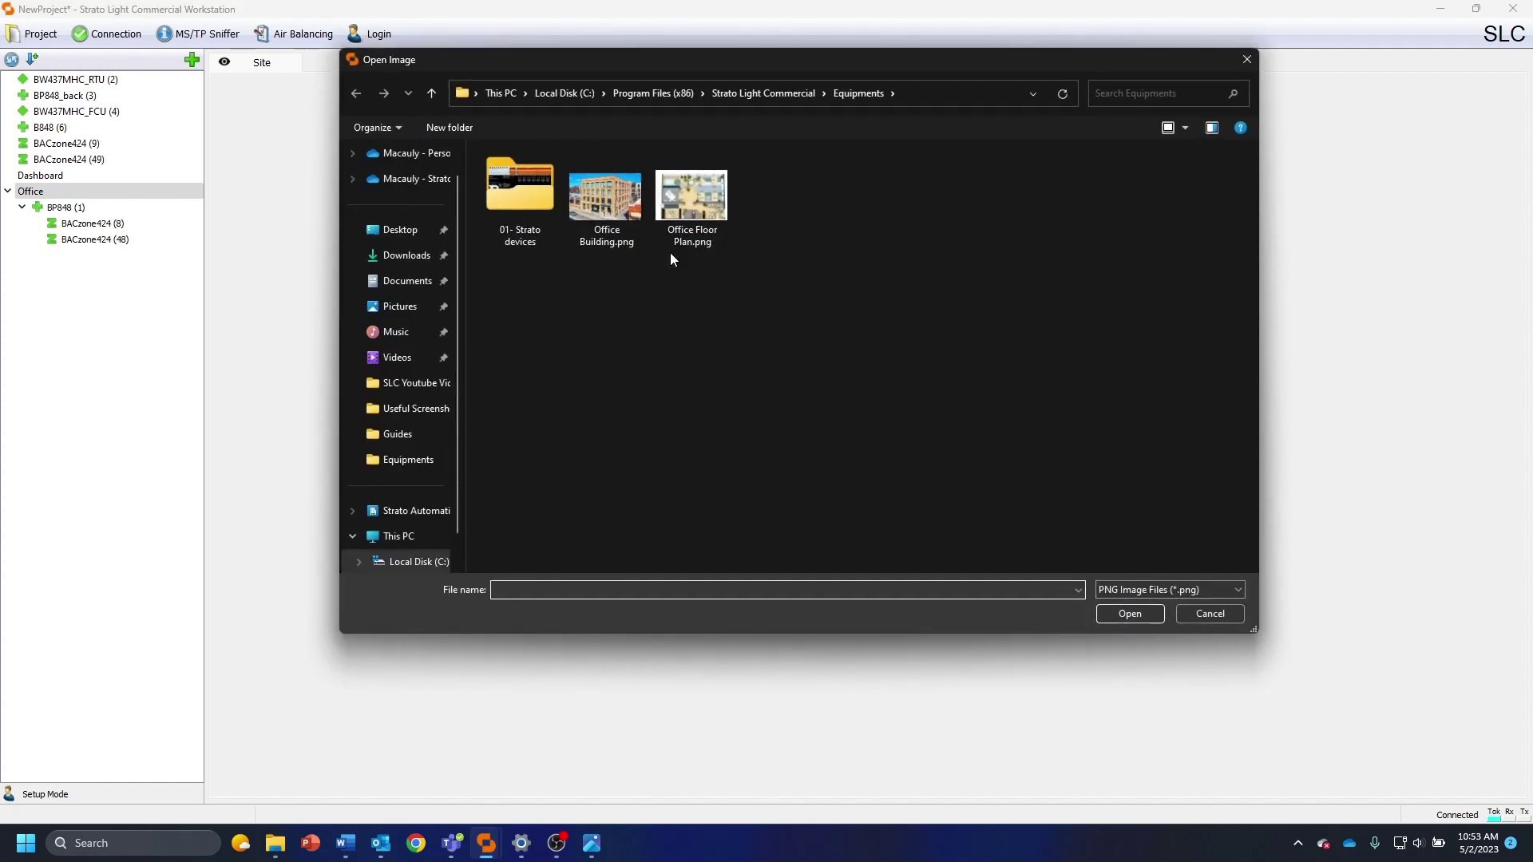
left_click(692, 199)
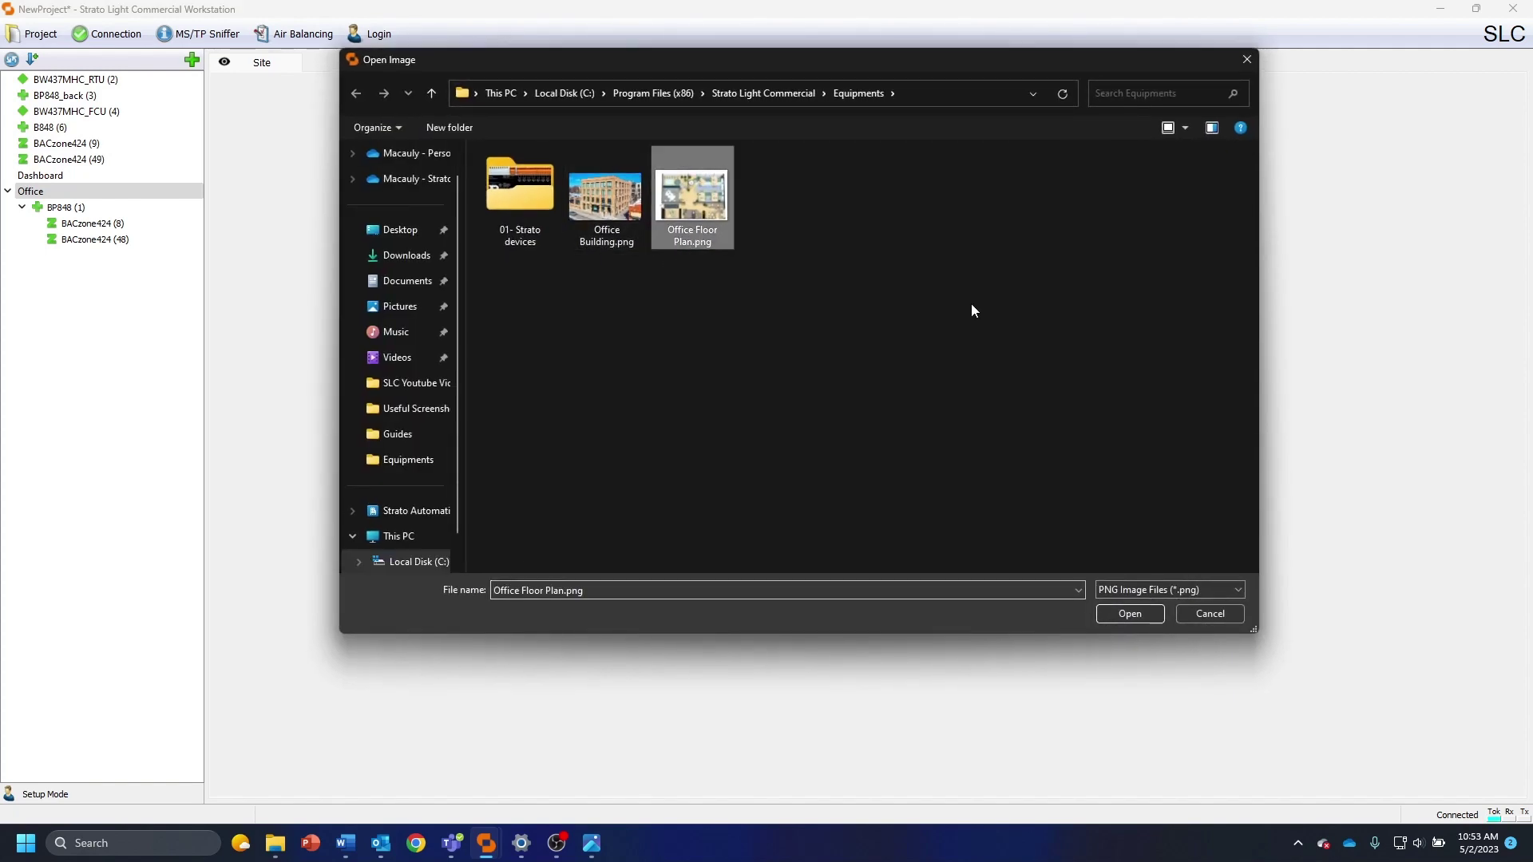
left_click(1109, 614)
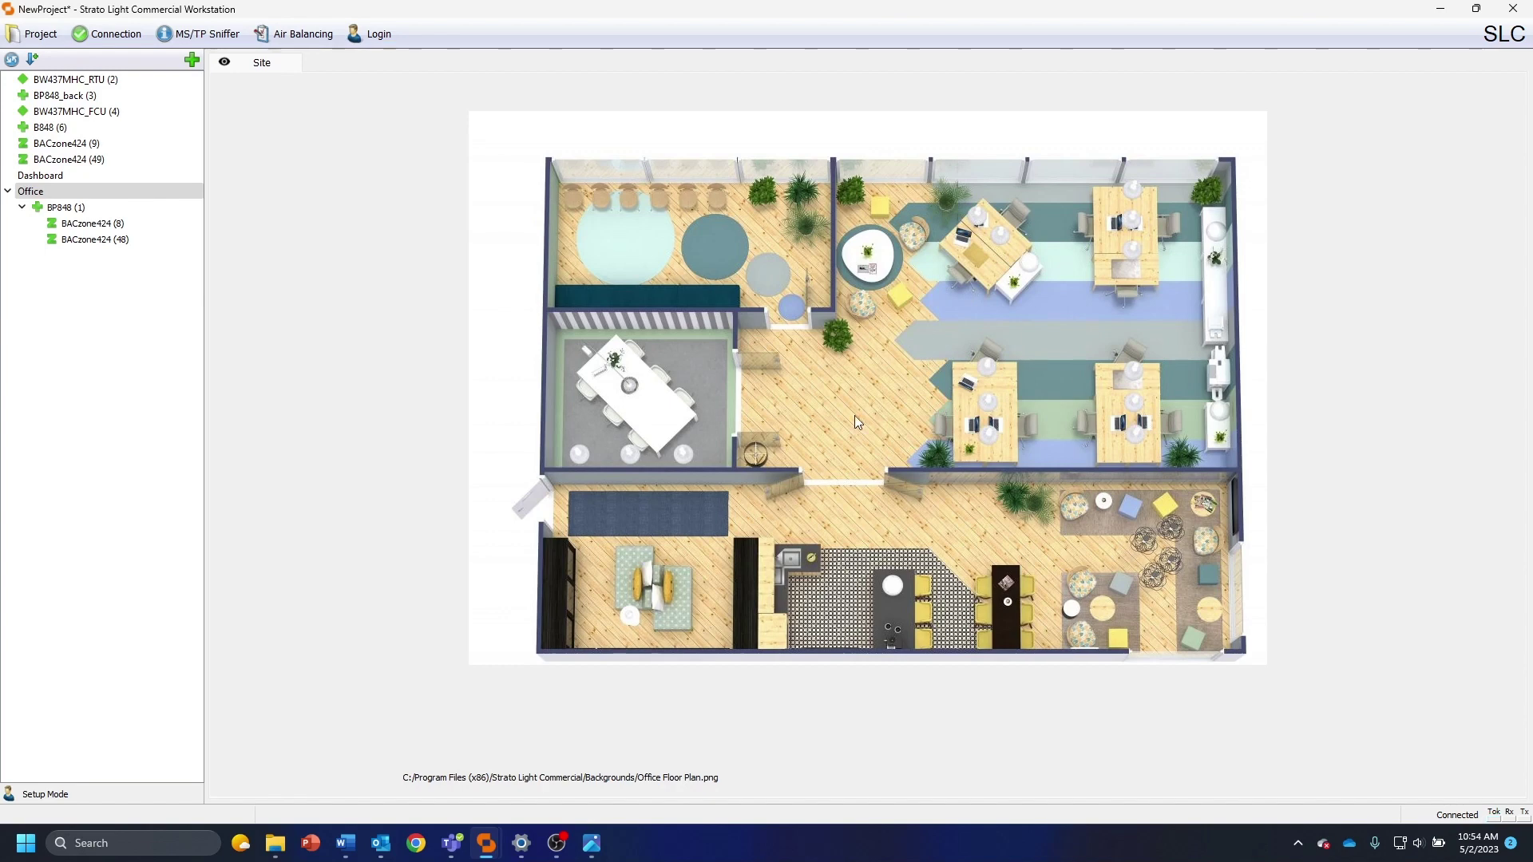
Add the RoomT and RoomSP readouts of BACzone424 (8) to the Office floor plan
right_click(823, 382)
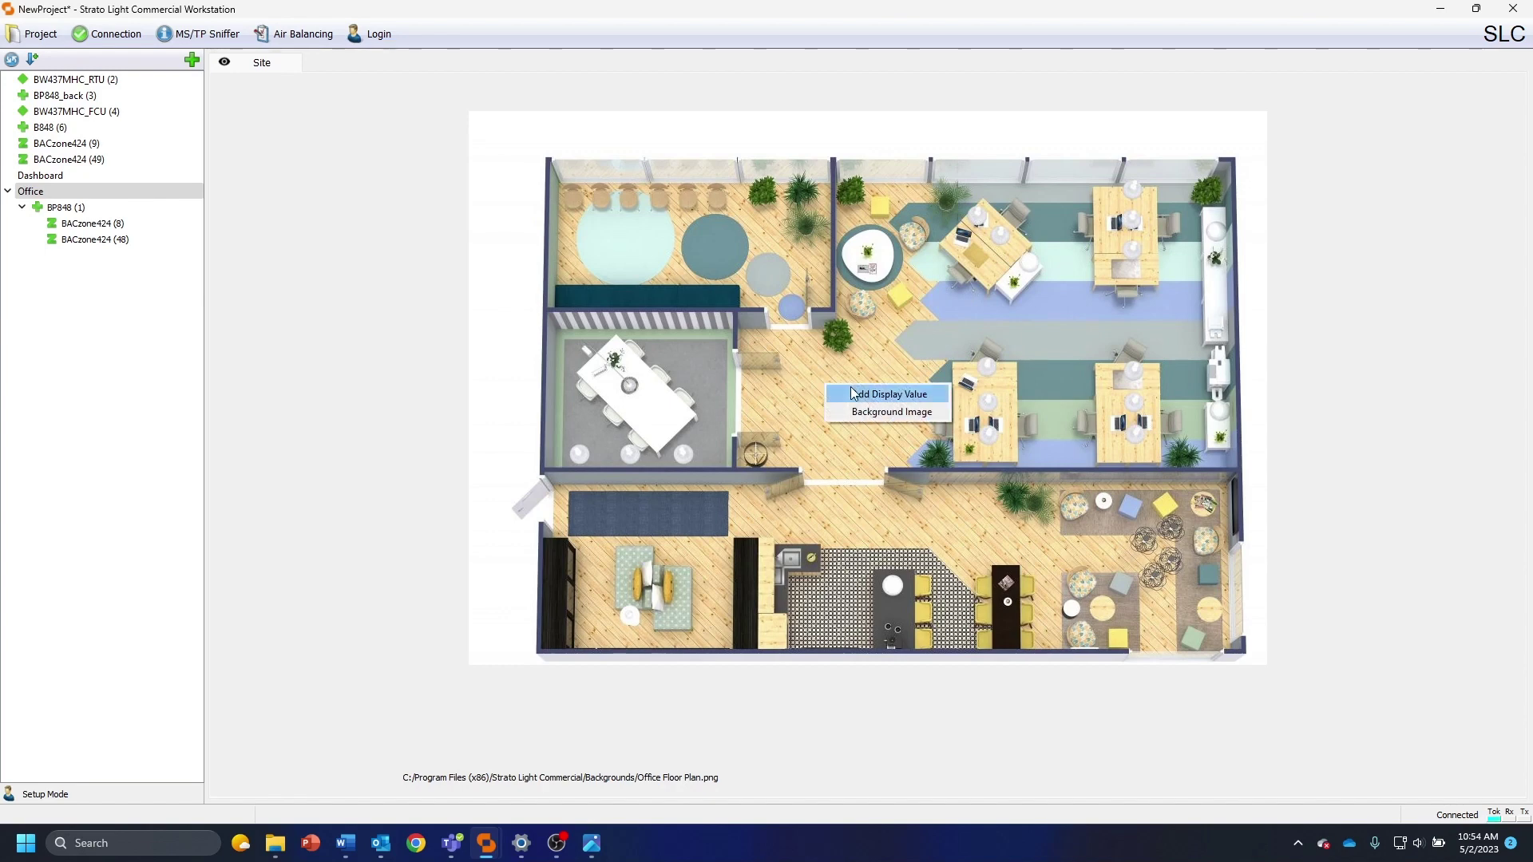
left_click(851, 388)
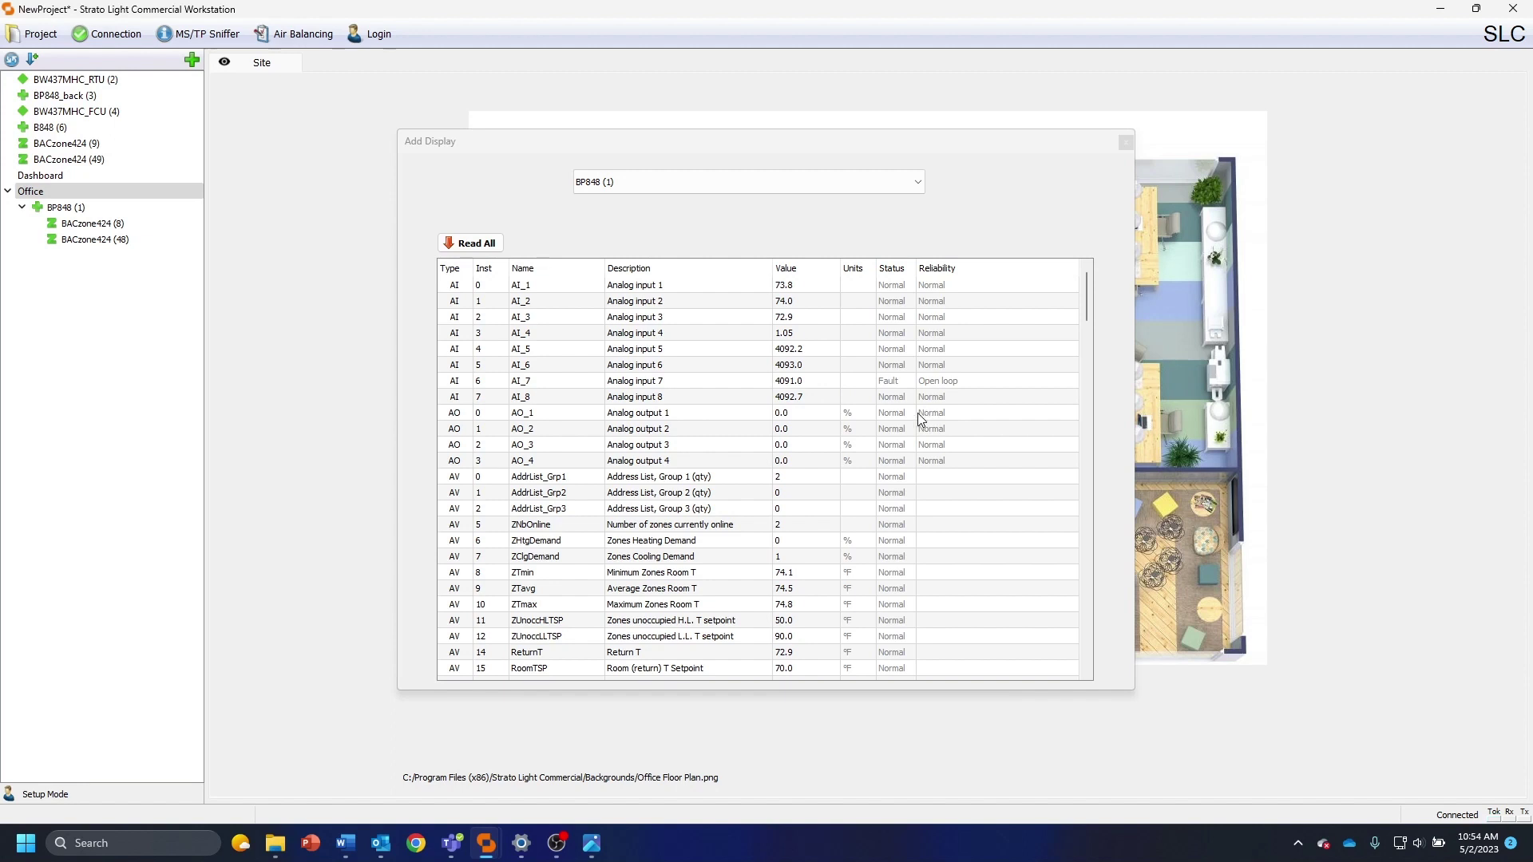
left_click(709, 186)
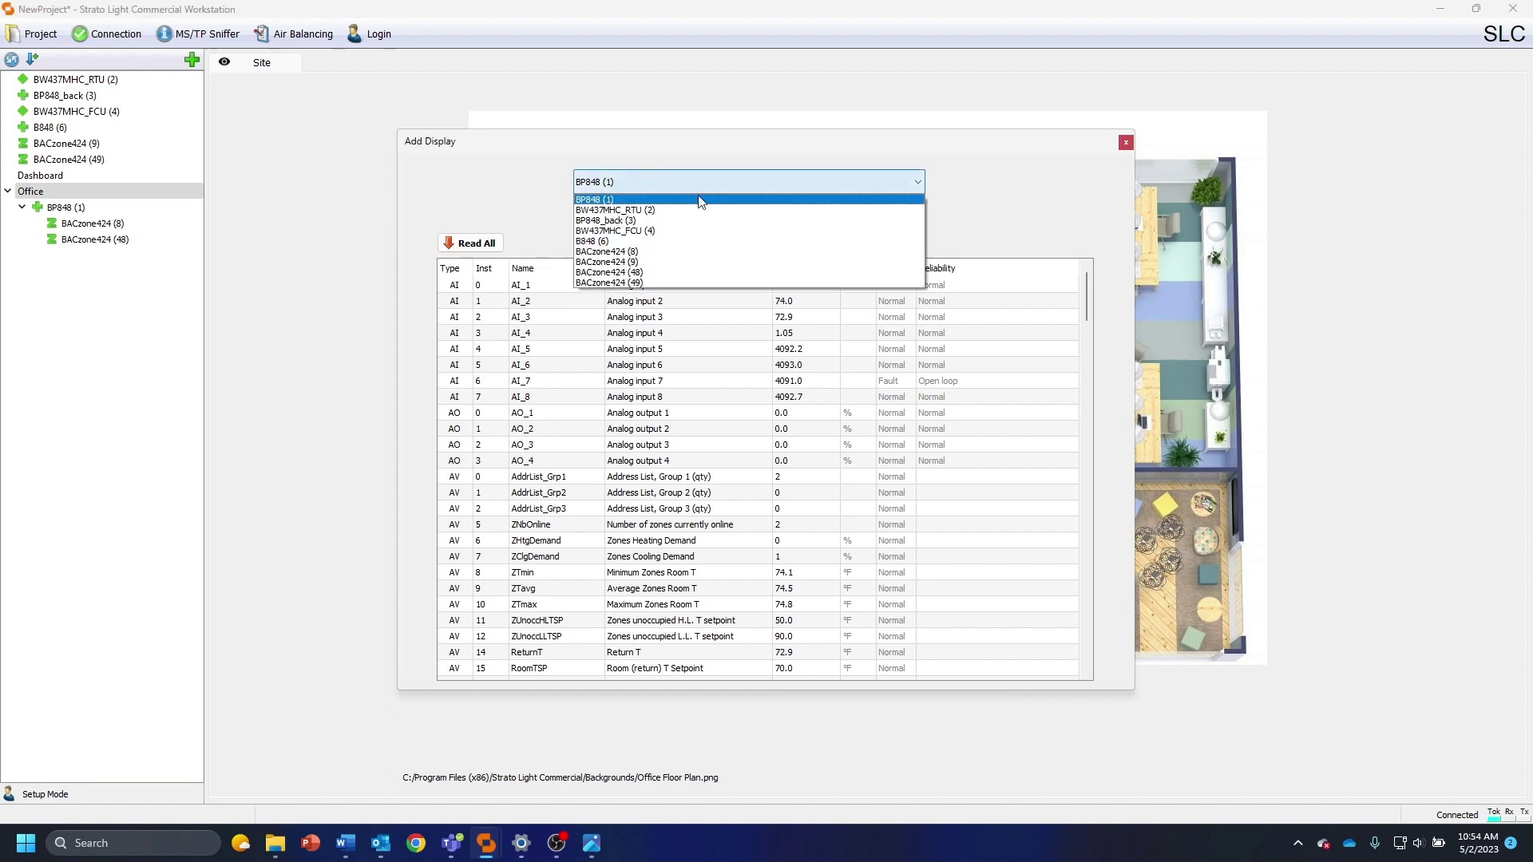
left_click(685, 252)
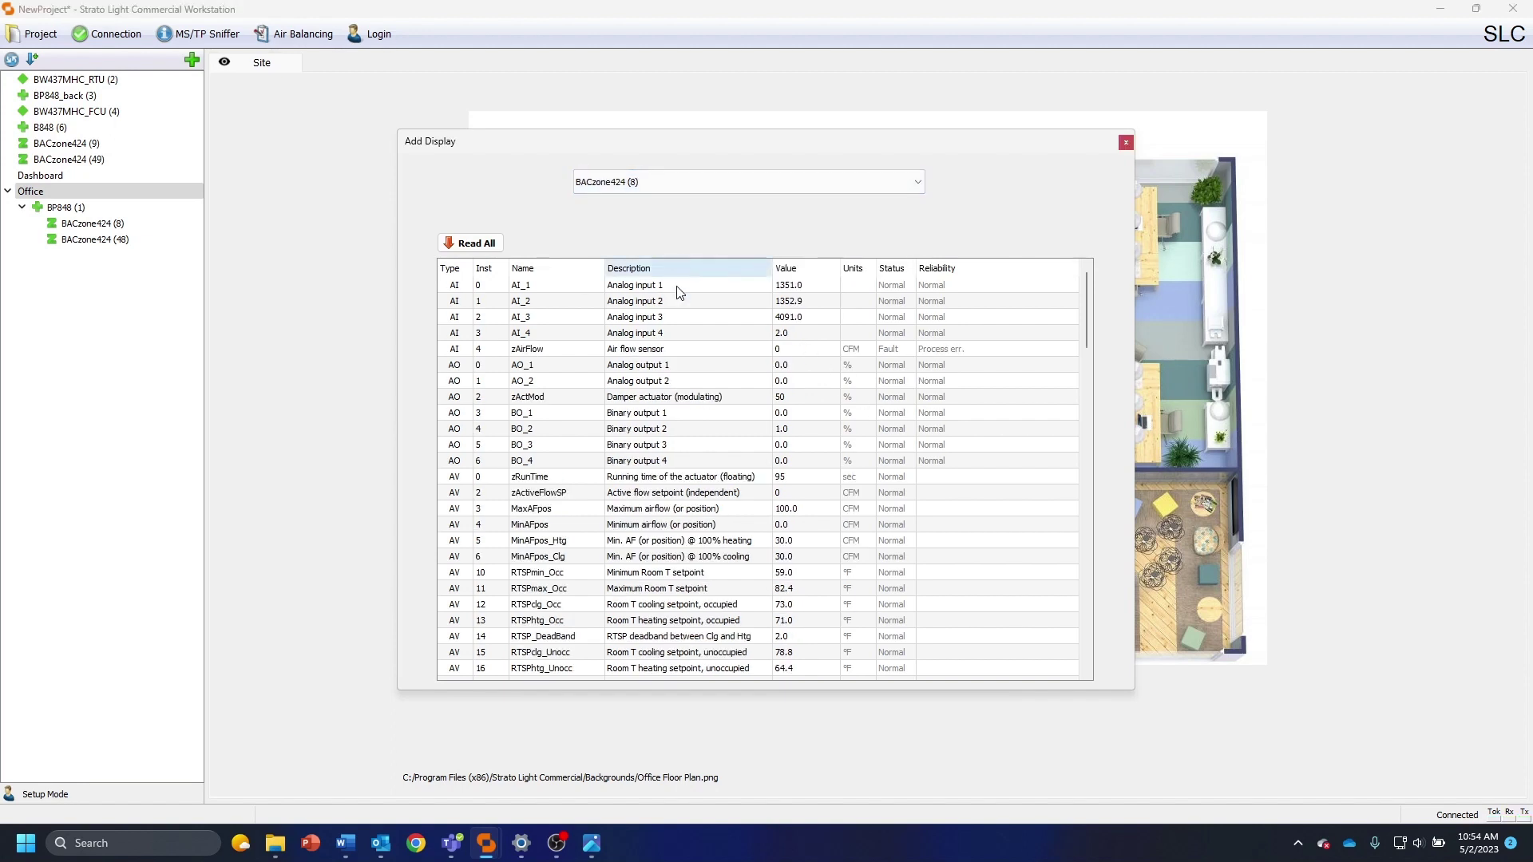
scroll(710, 429, "down", 6)
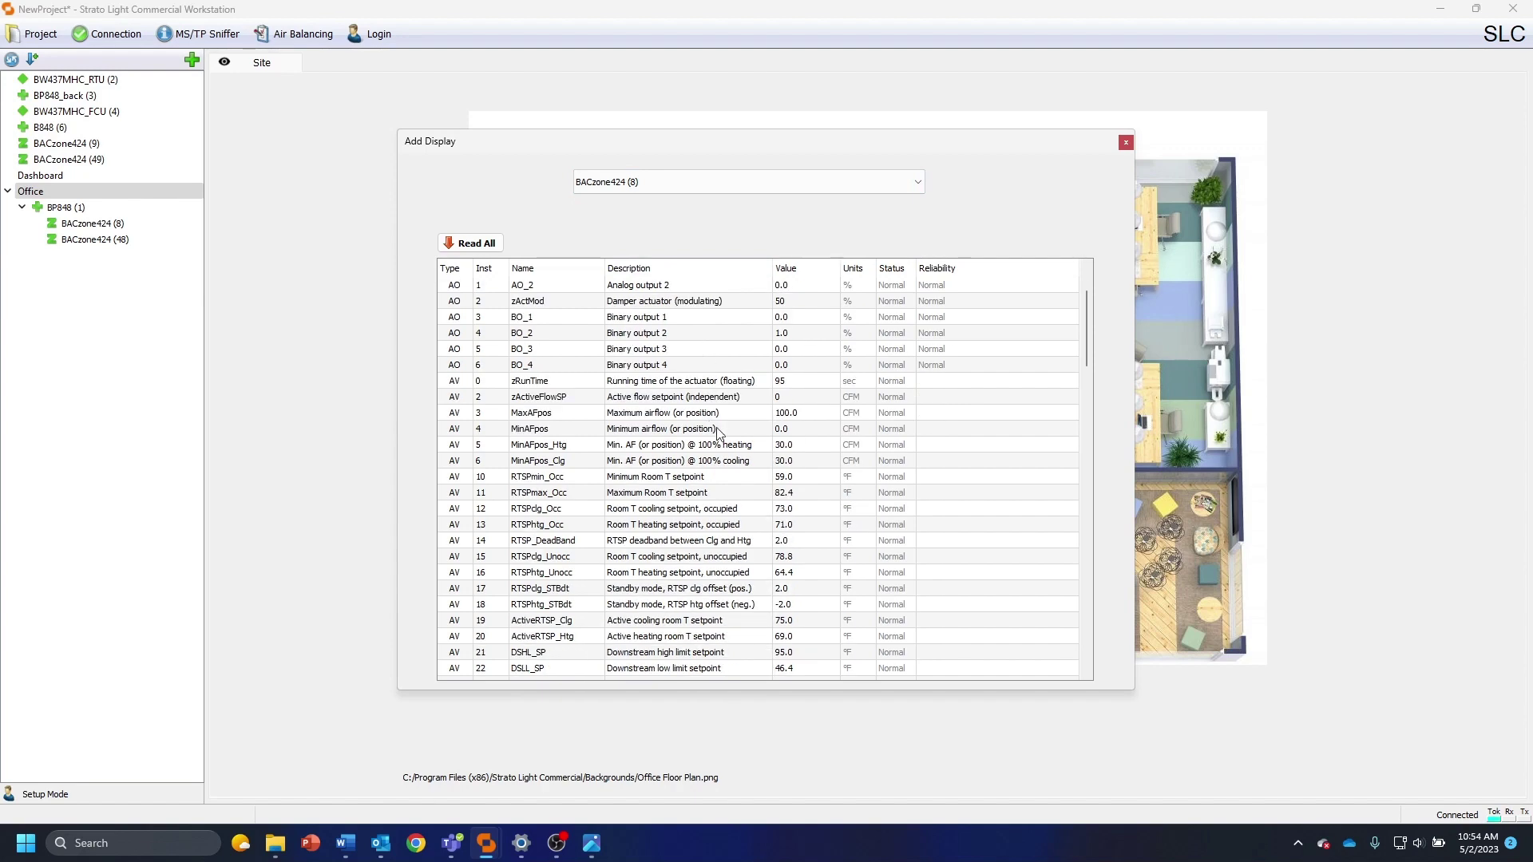
scroll(735, 444, "down", 2)
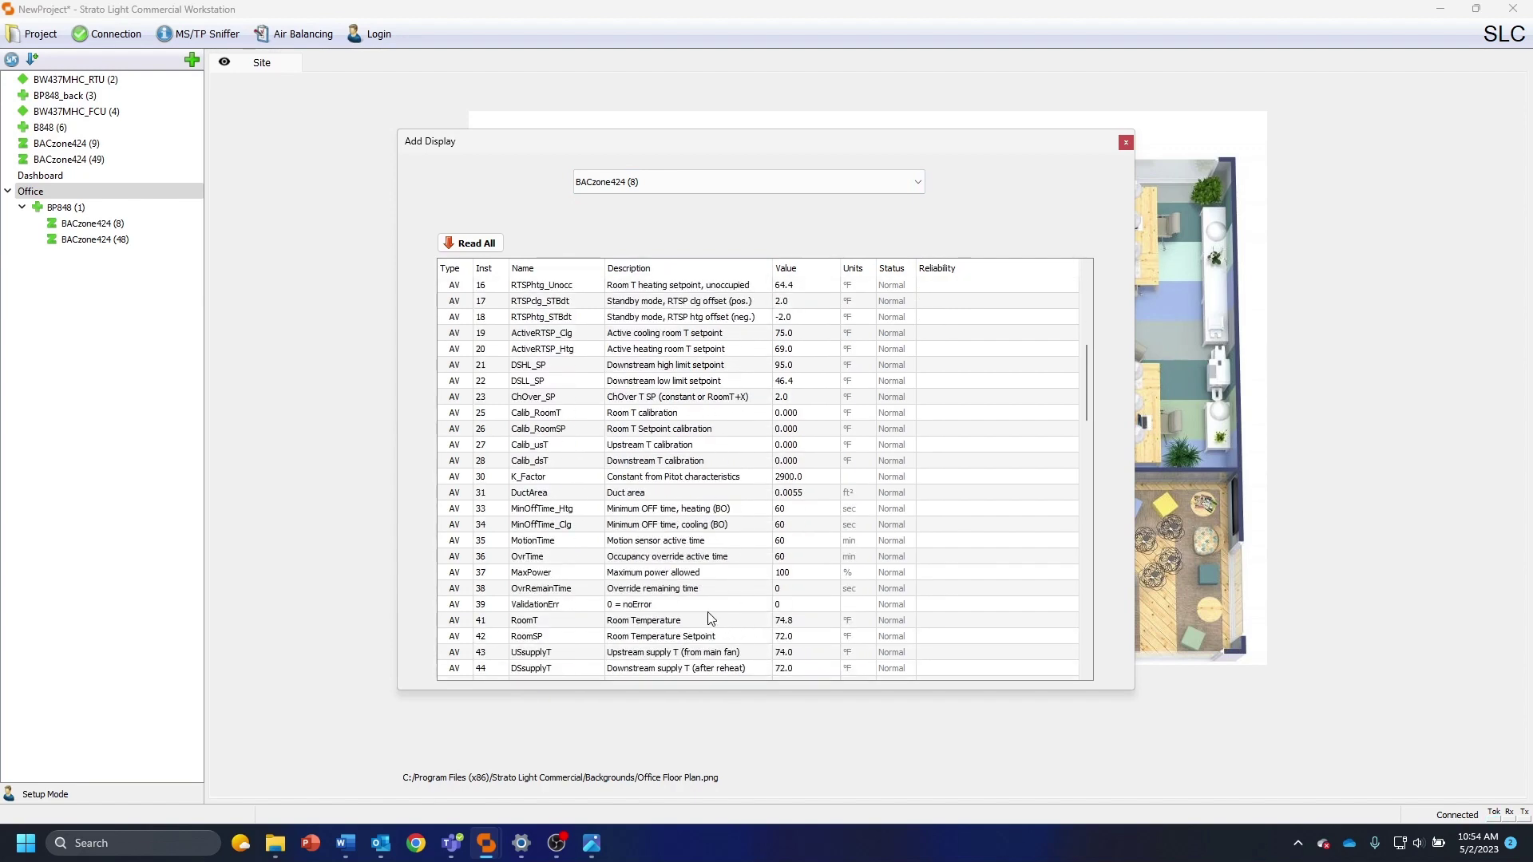
left_click(688, 620)
left_click(662, 638)
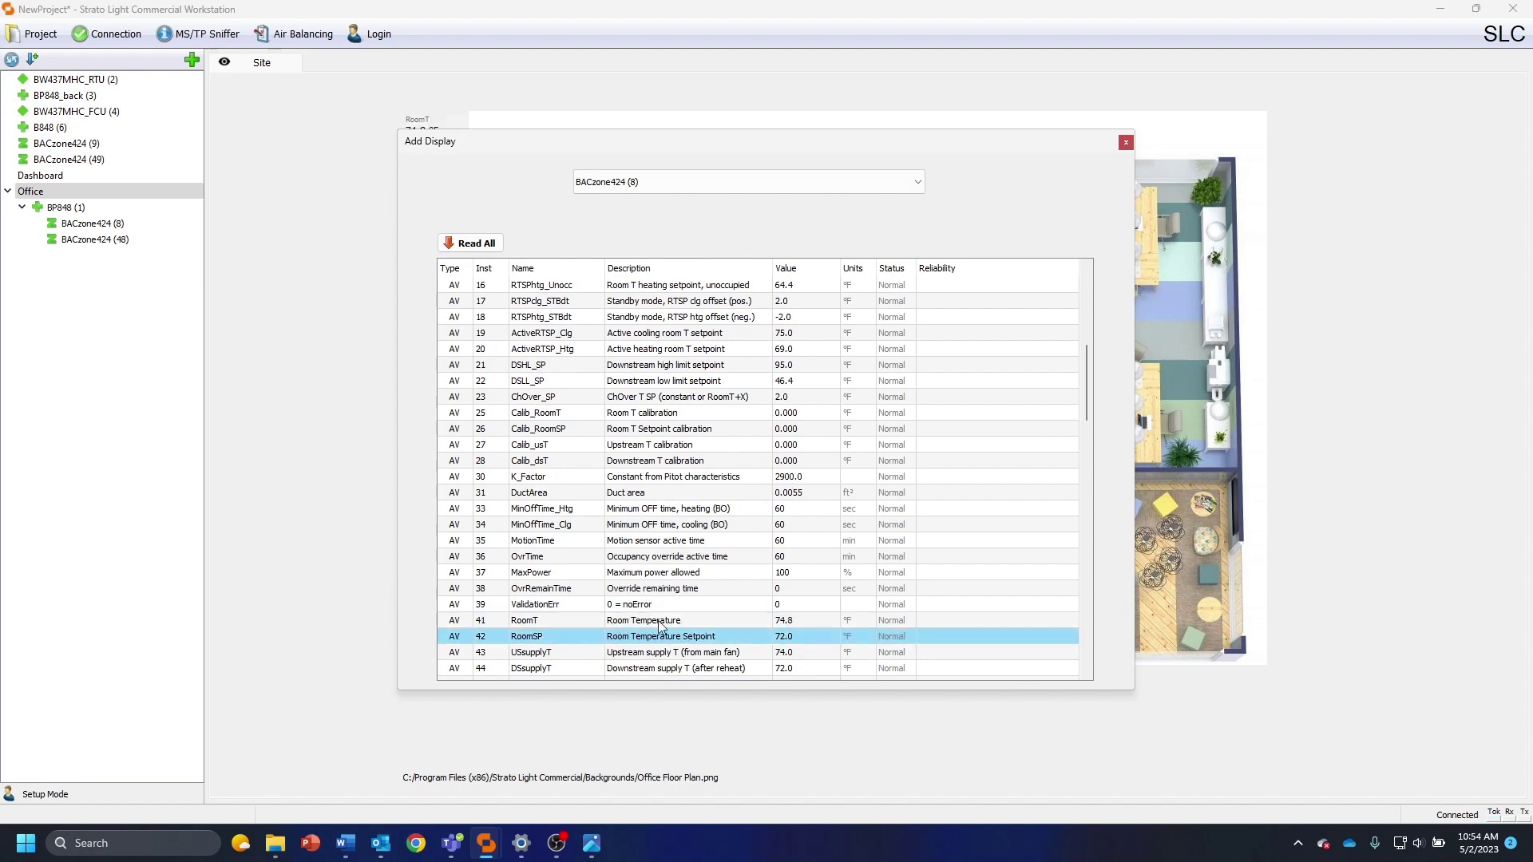
Add the RoomSP setpoint of BACzone424 (48) and close the Add Display dialog
left_click(615, 182)
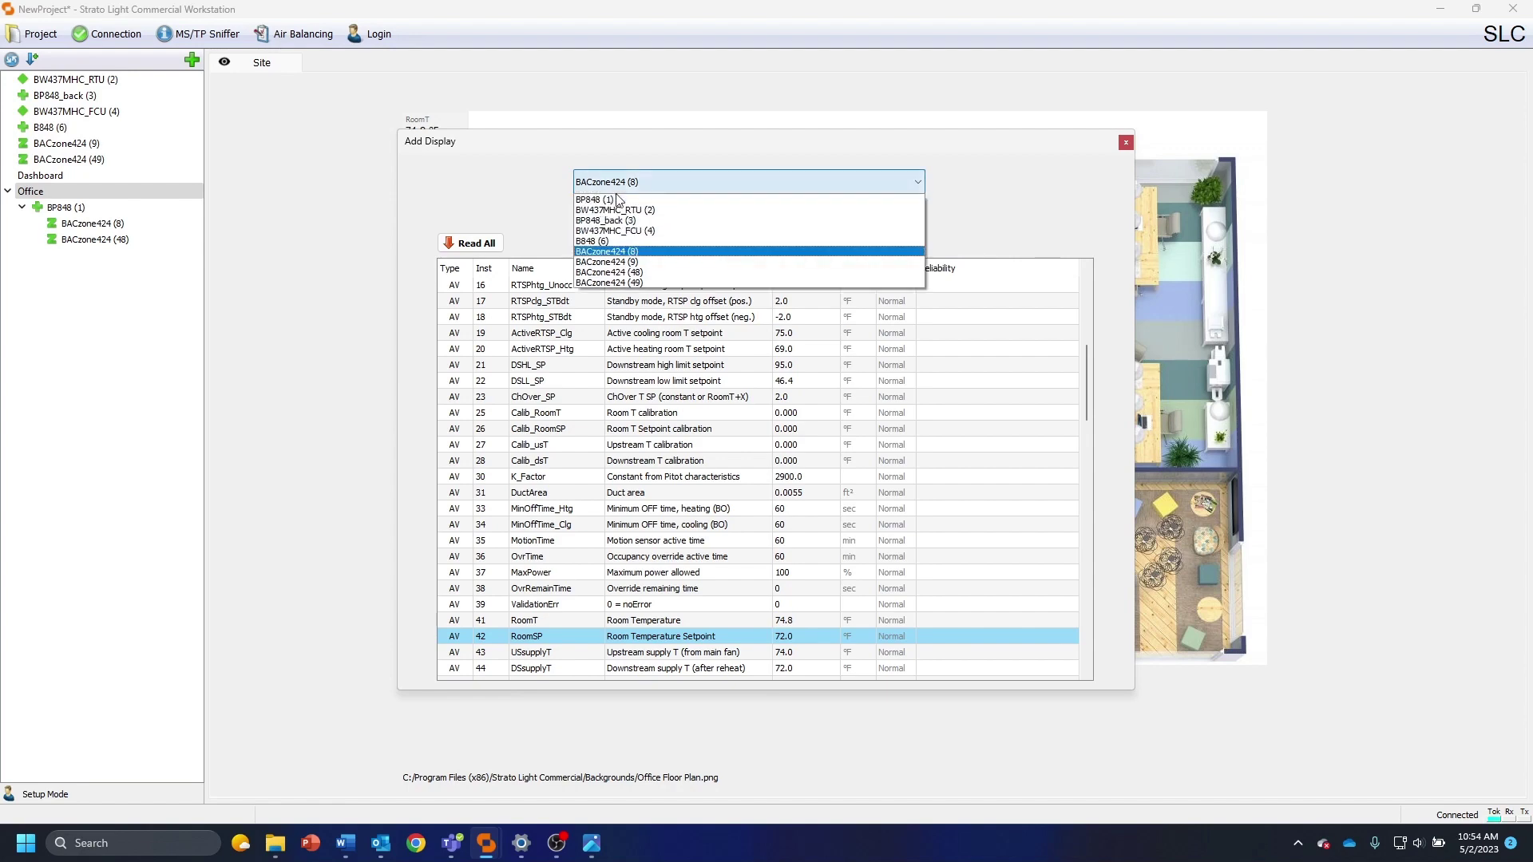
left_click(623, 265)
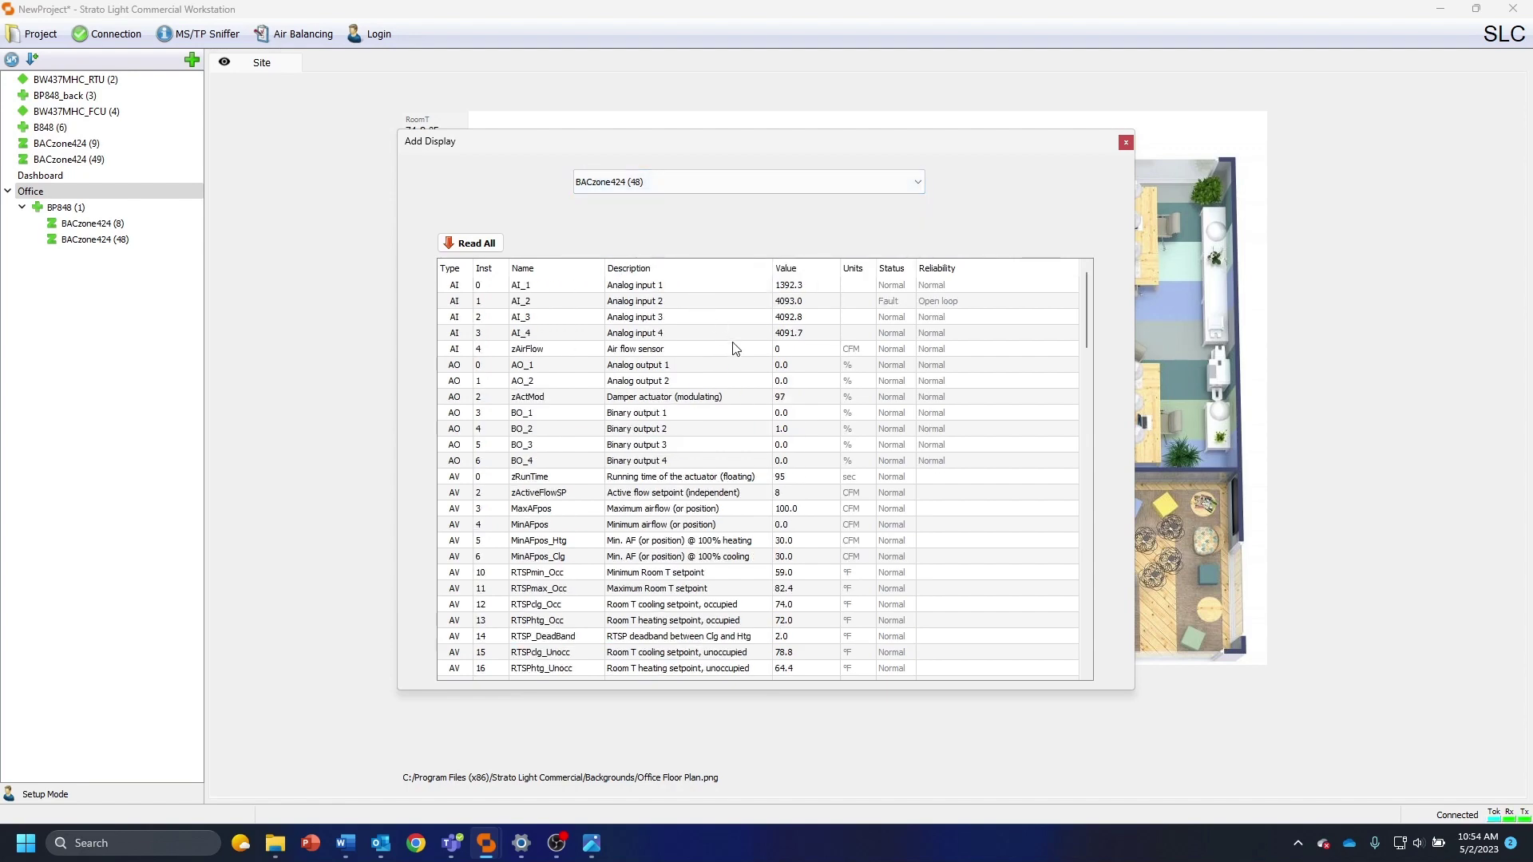
scroll(727, 344, "down", 7)
scroll(742, 383, "down", 4)
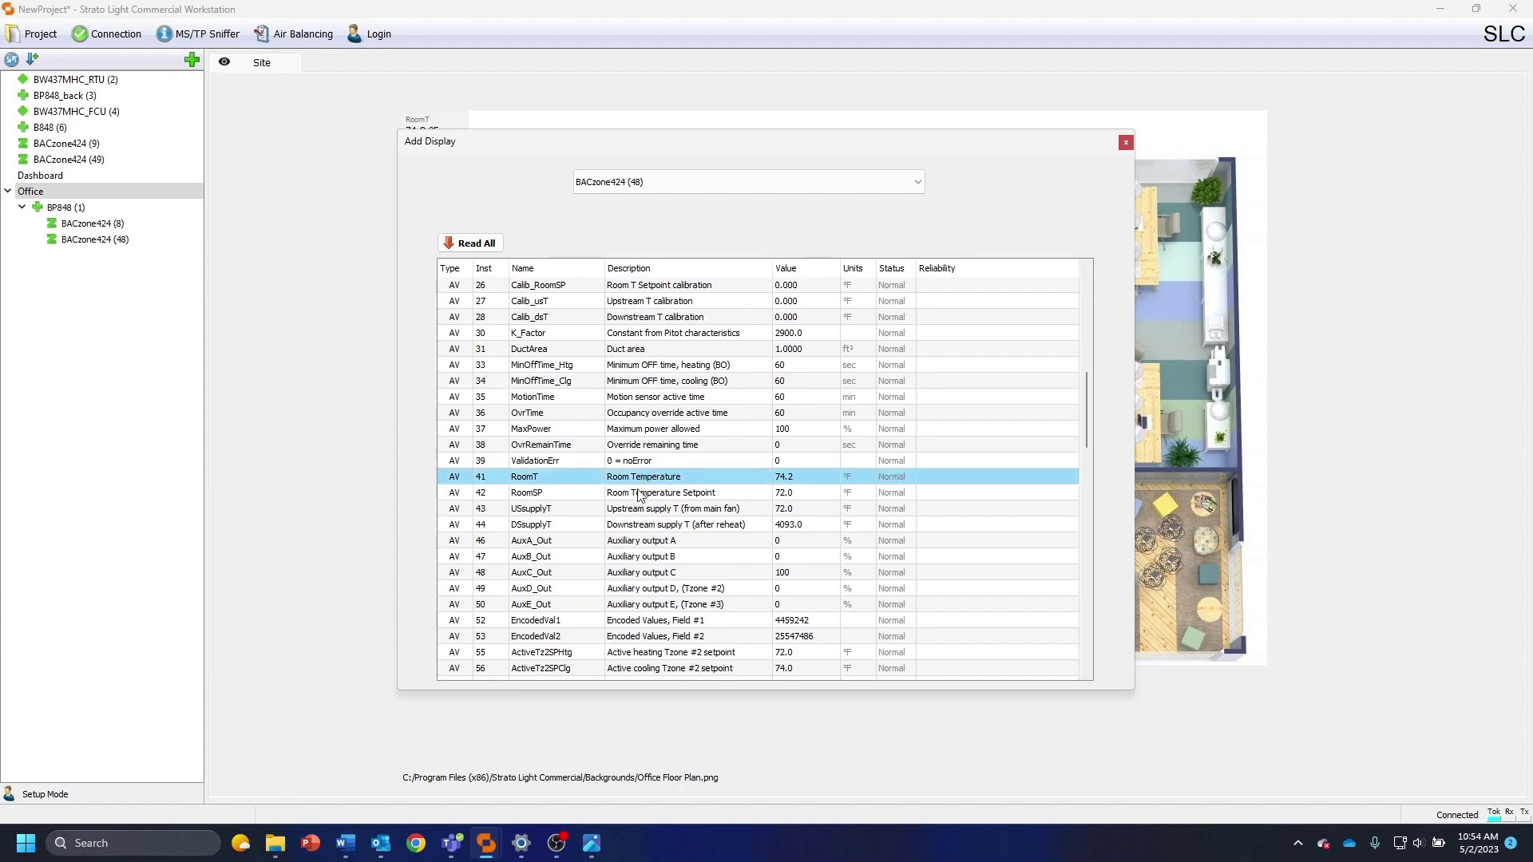
left_click(640, 495)
left_click(1126, 143)
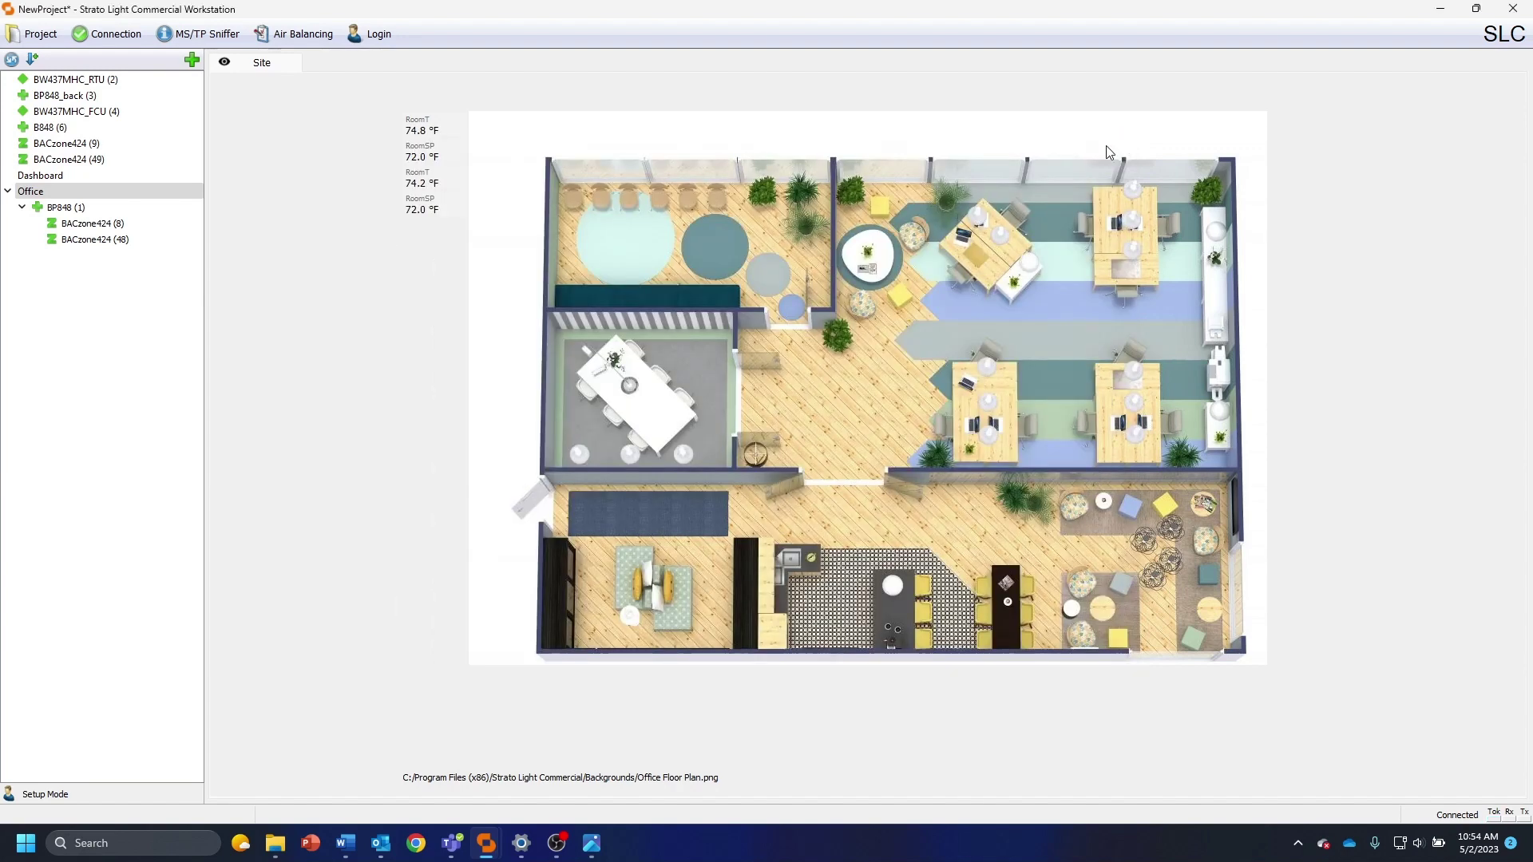
Place the 74.8 °F / 72.0 °F pair centrally and the 74.2 °F readouts in the lower room
left_click_drag(419, 126, 844, 292)
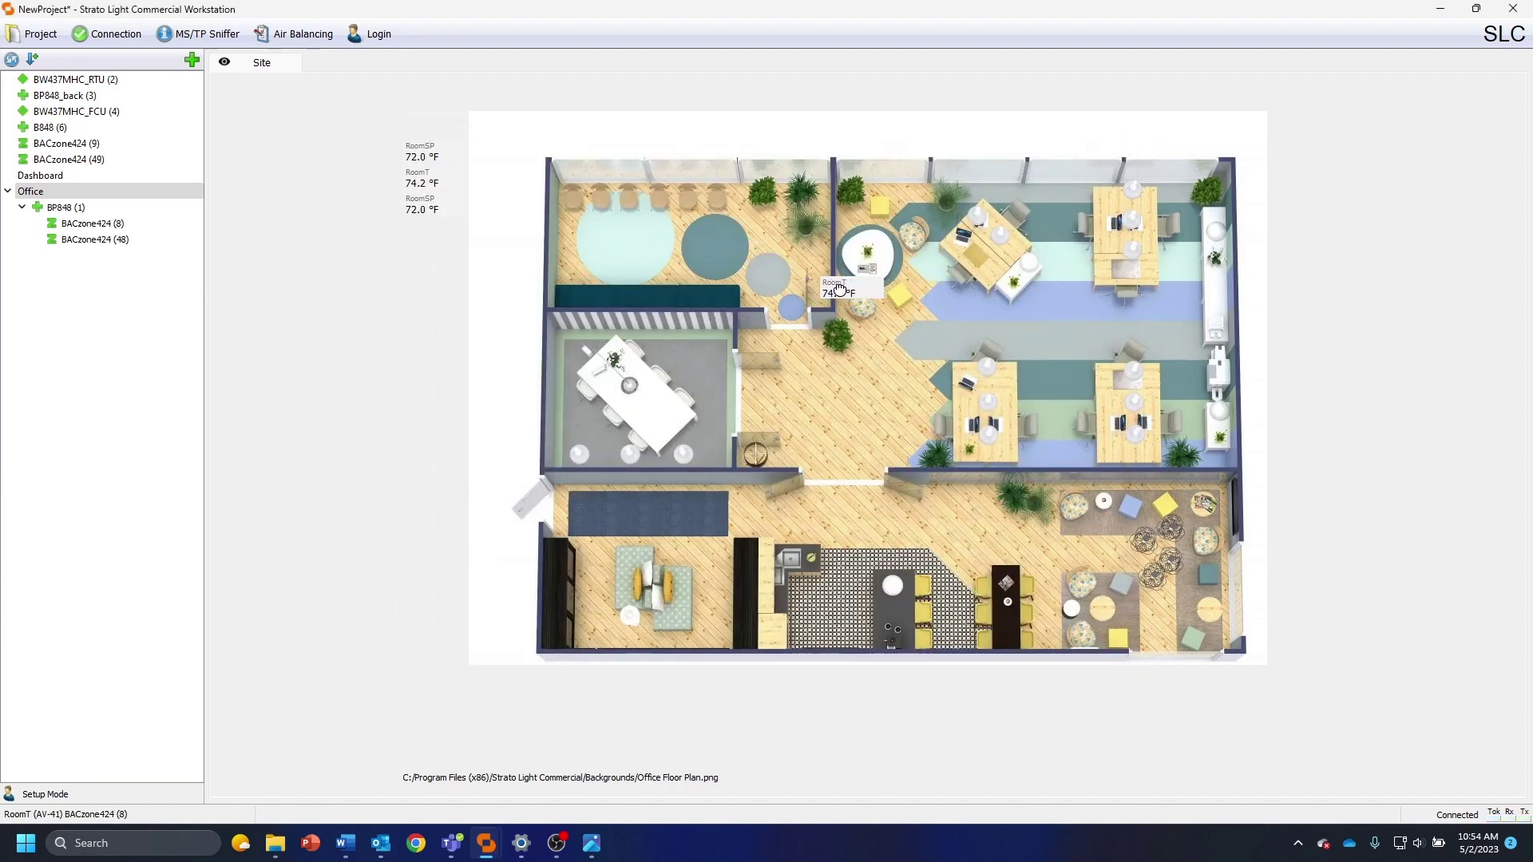
left_click_drag(419, 151, 840, 320)
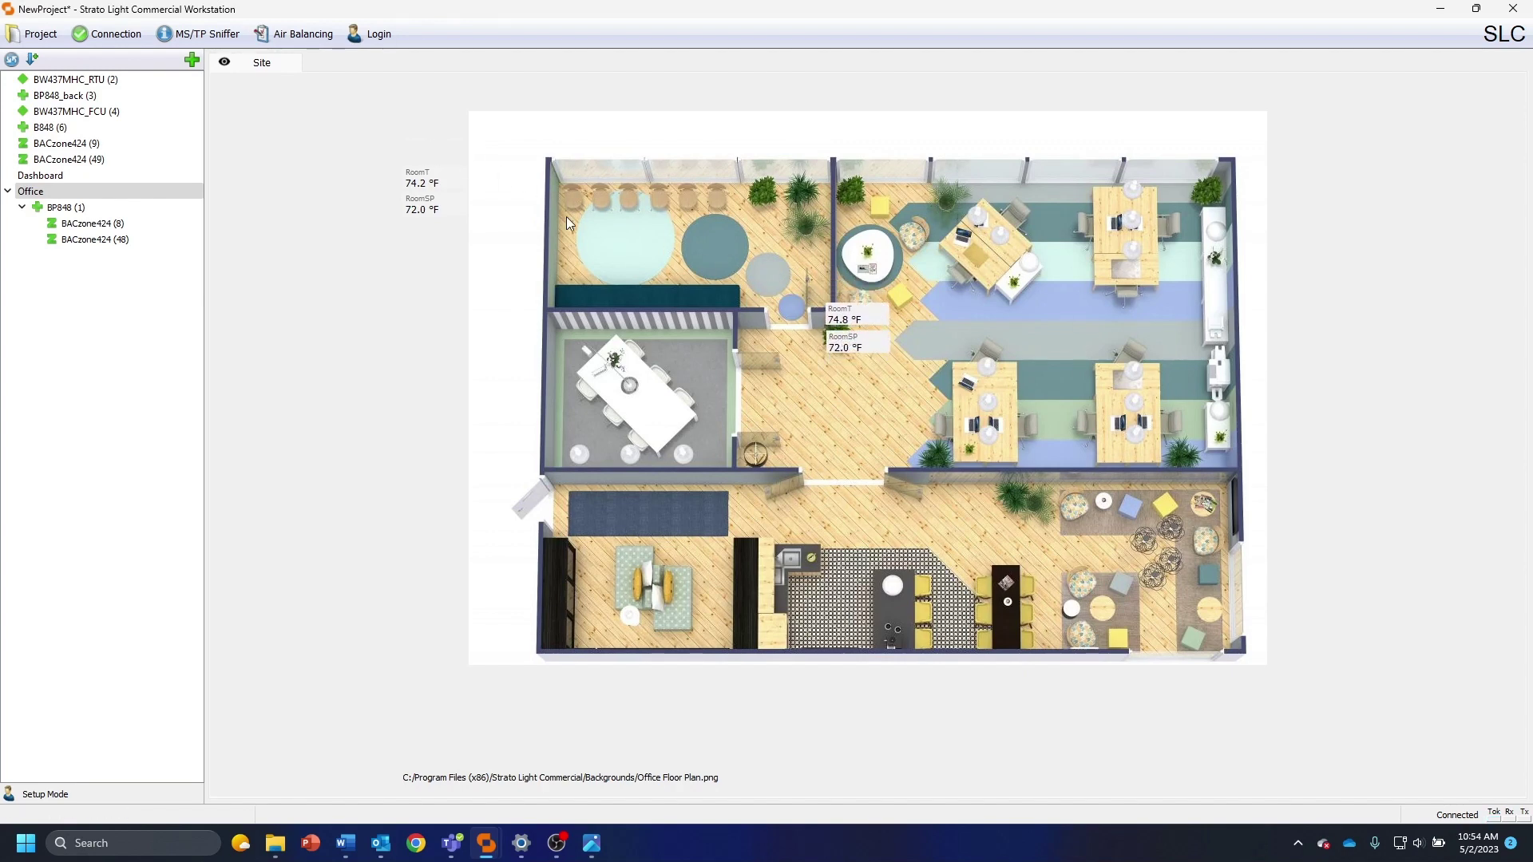
left_click_drag(429, 186, 877, 529)
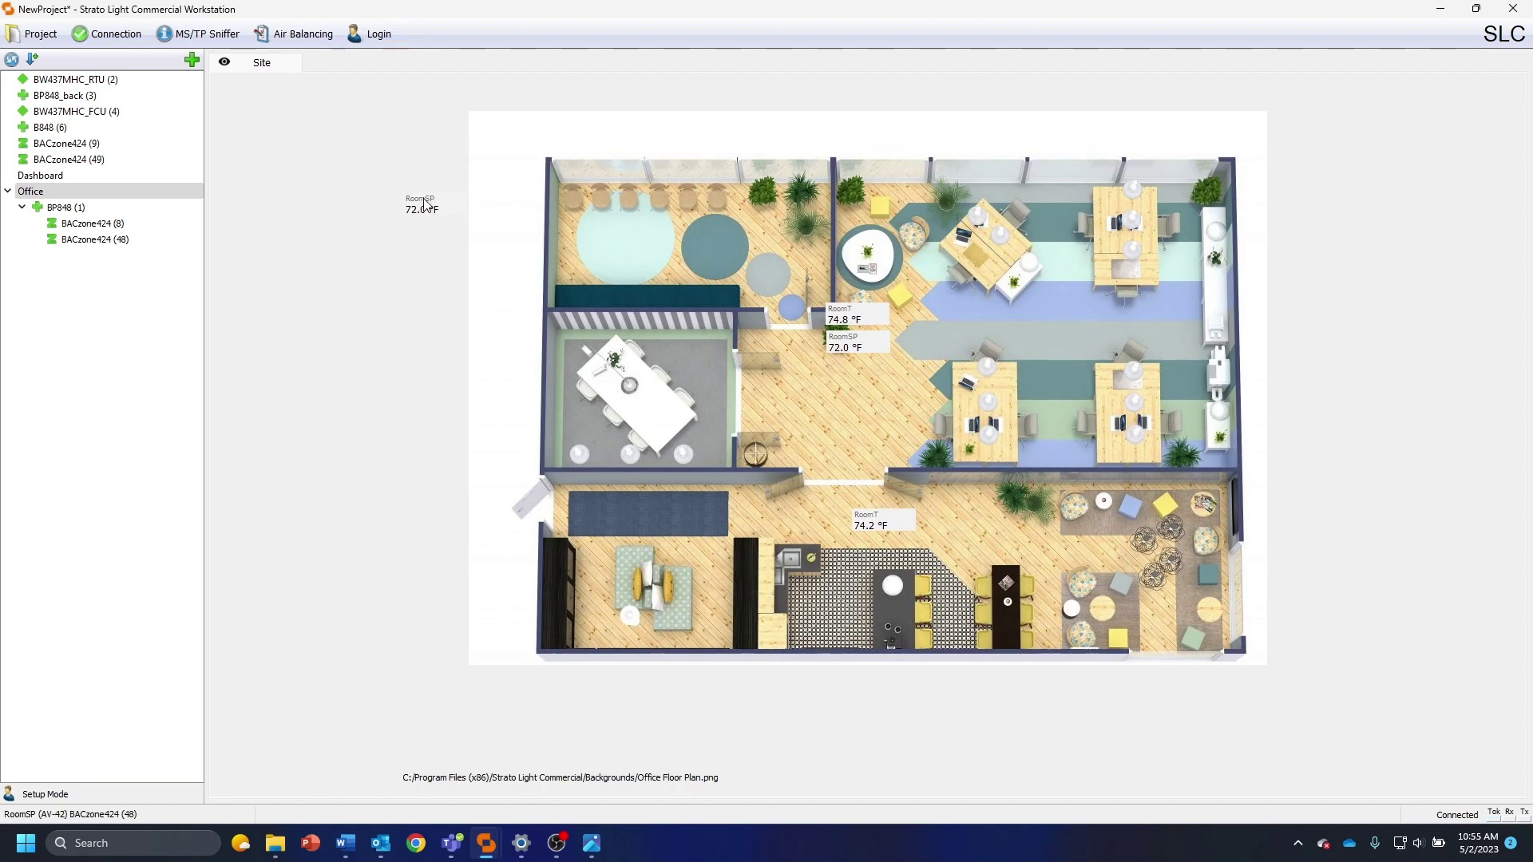
left_click_drag(423, 204, 878, 546)
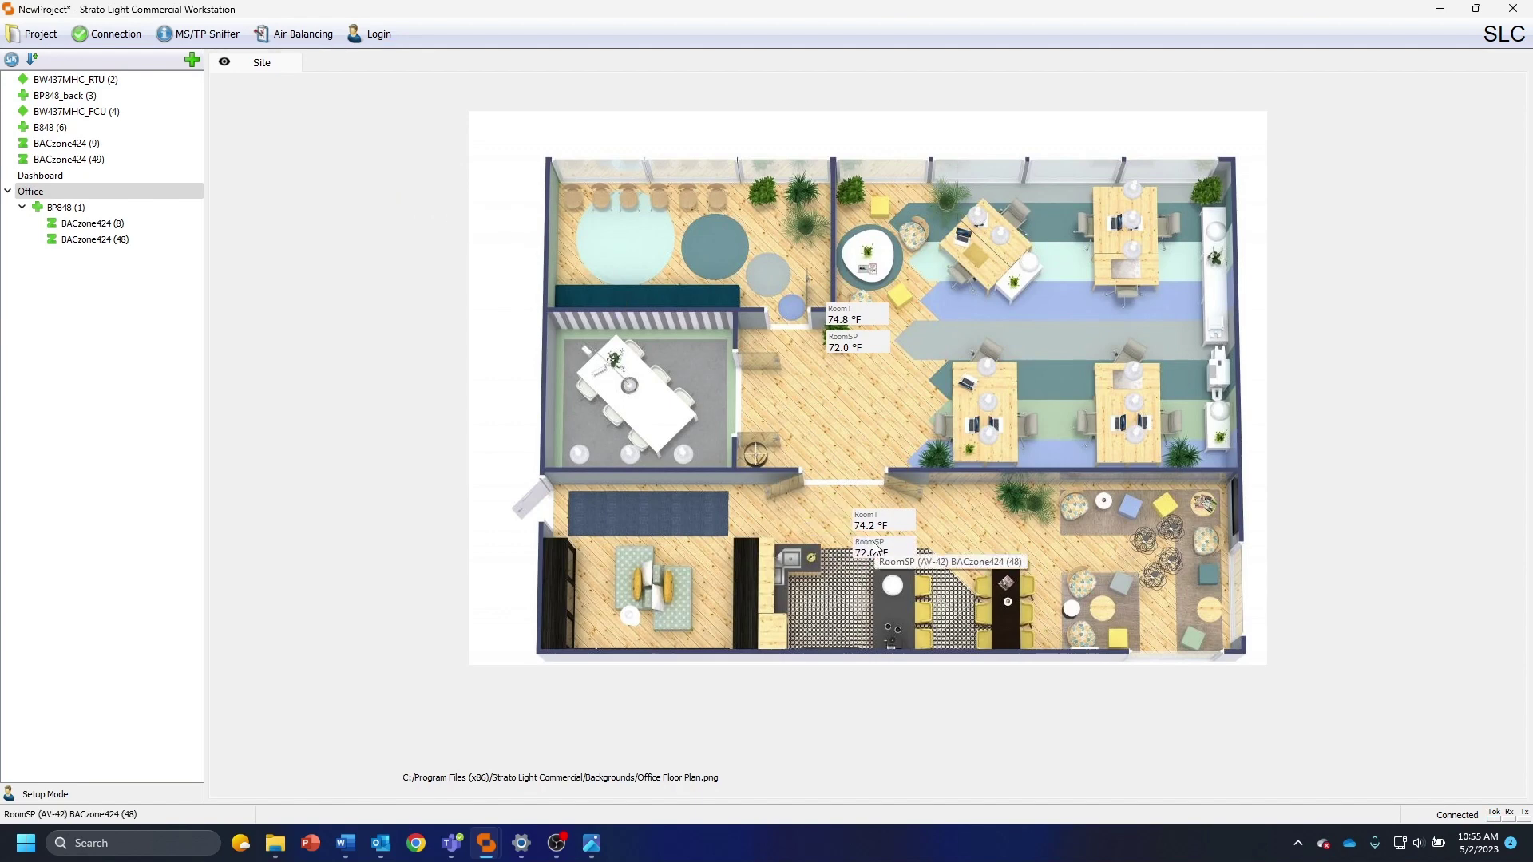
Rename the central readouts to Main Area Temp and Main Area Setpoint
right_click(841, 313)
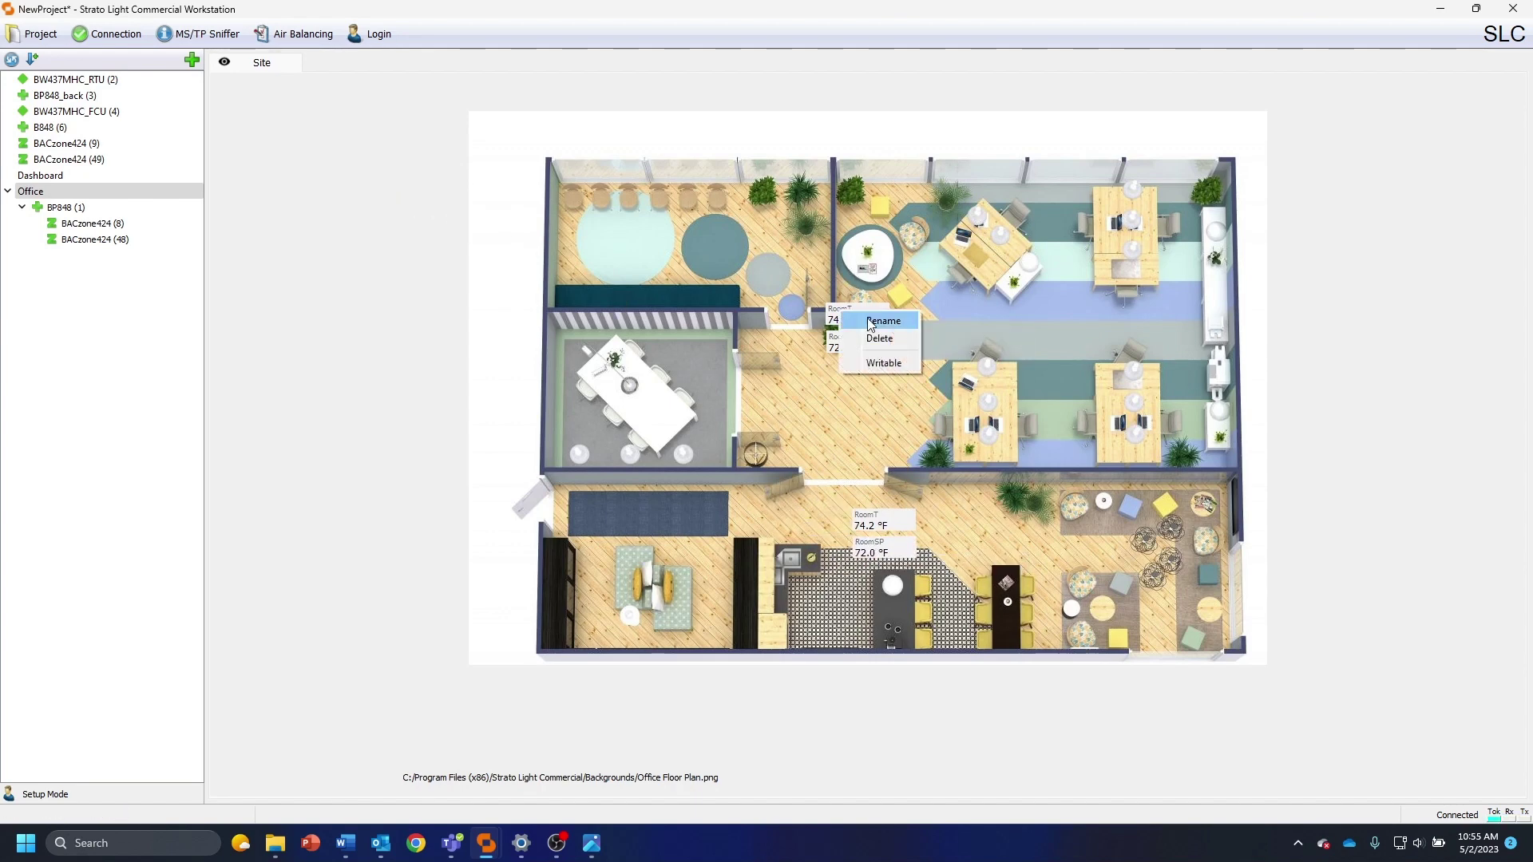
left_click(903, 328)
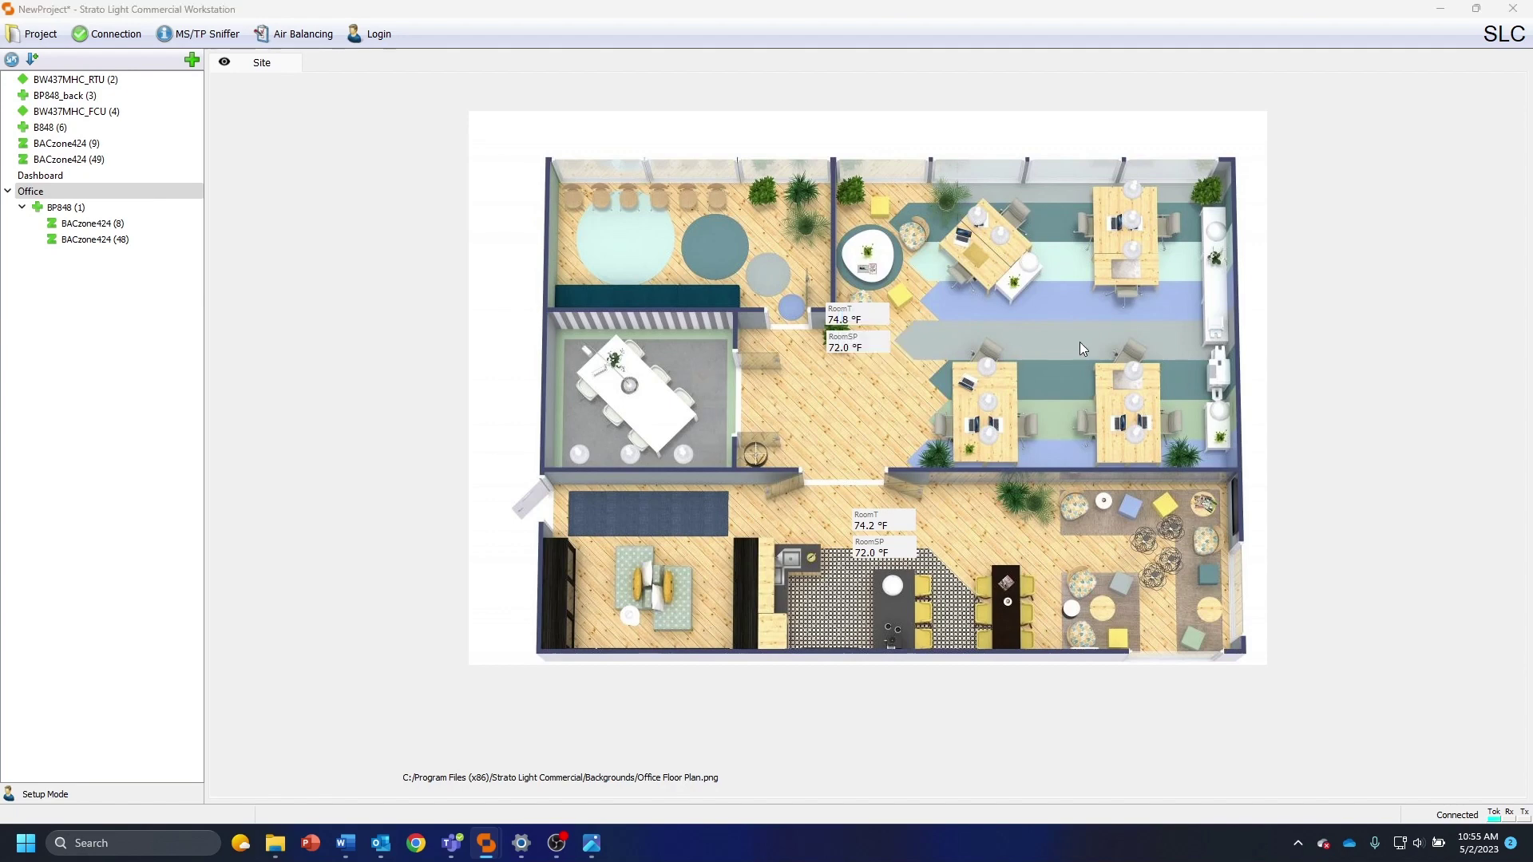
type("M")
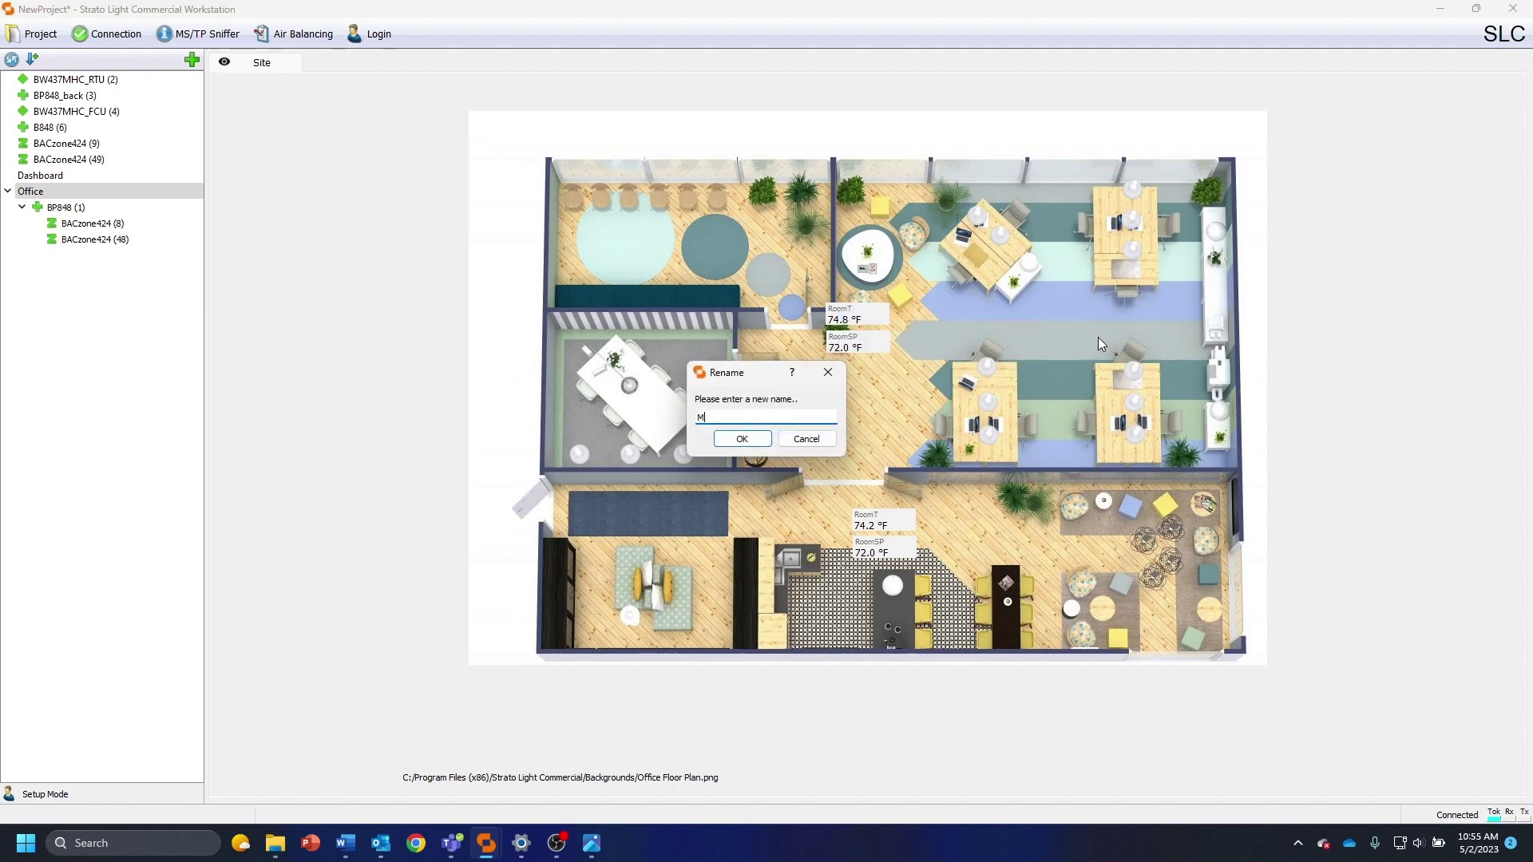
type("ain Area TEmp")
key("Return")
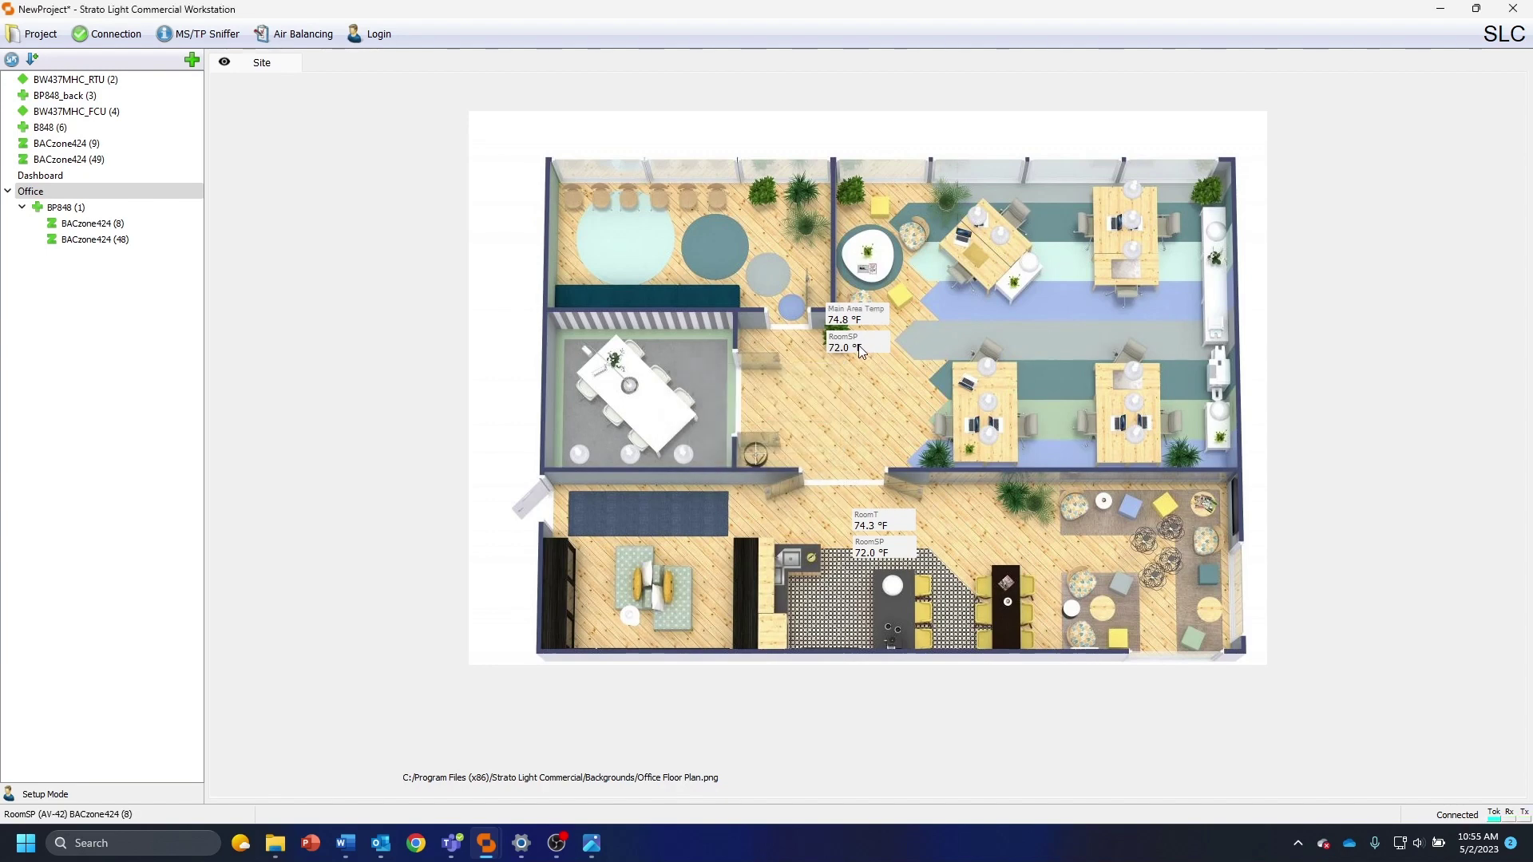
right_click(862, 351)
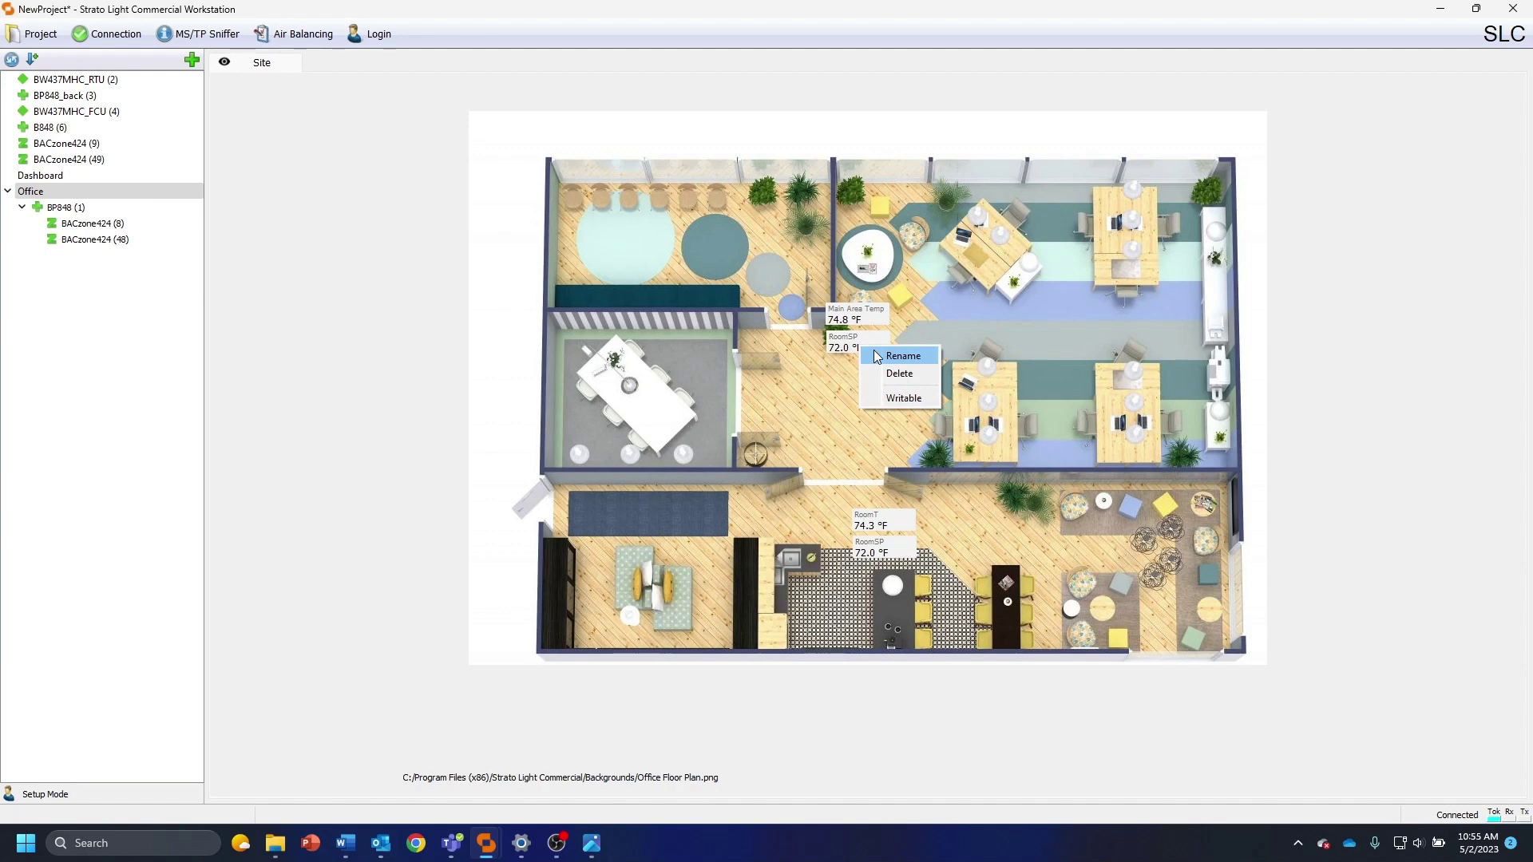
left_click(878, 357)
type("Main")
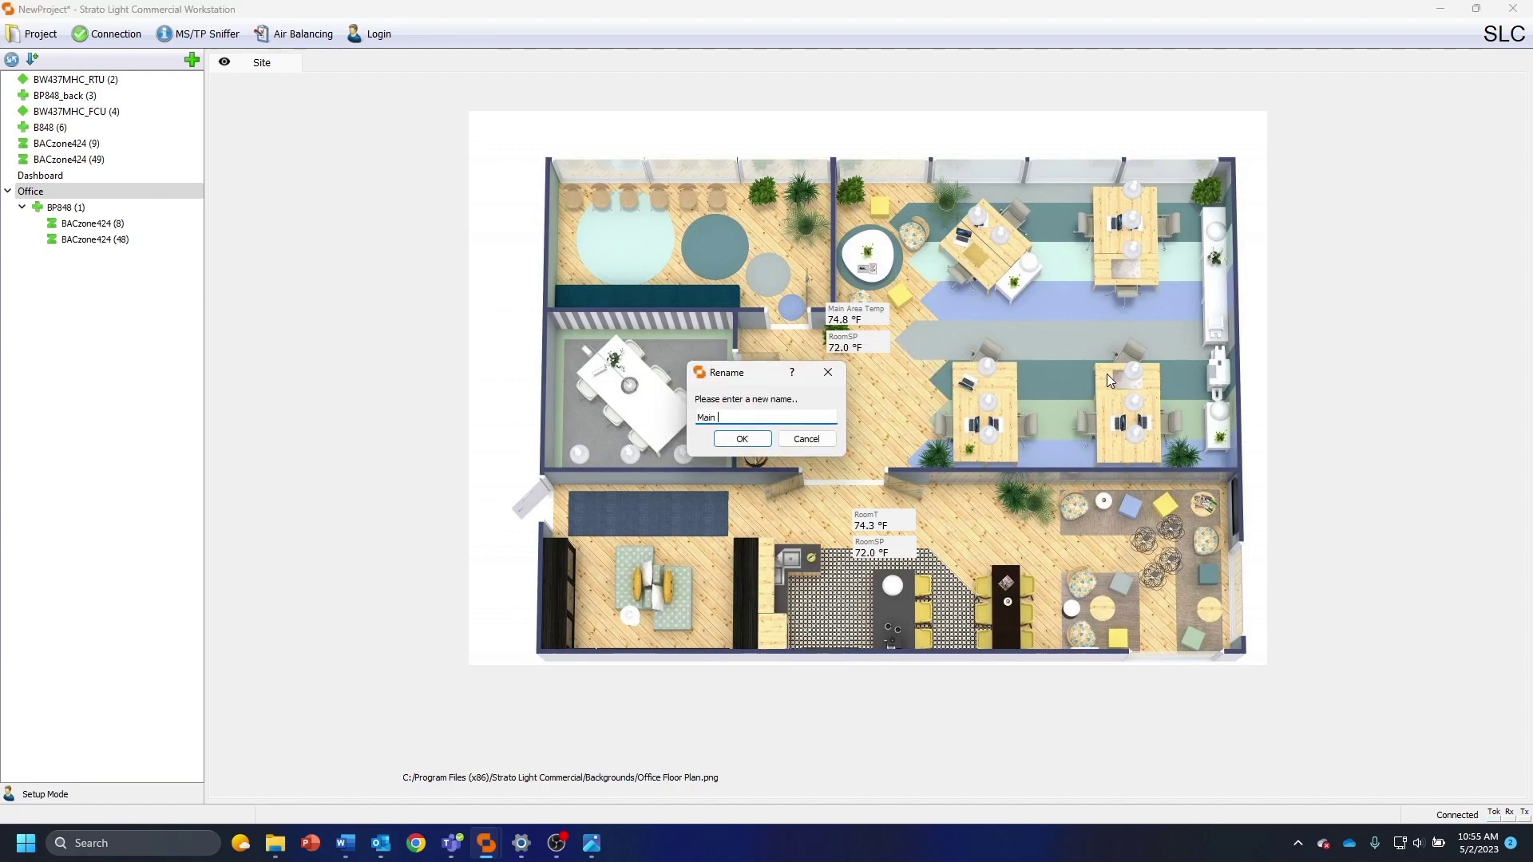
type(" Area Setpoint")
key("Return")
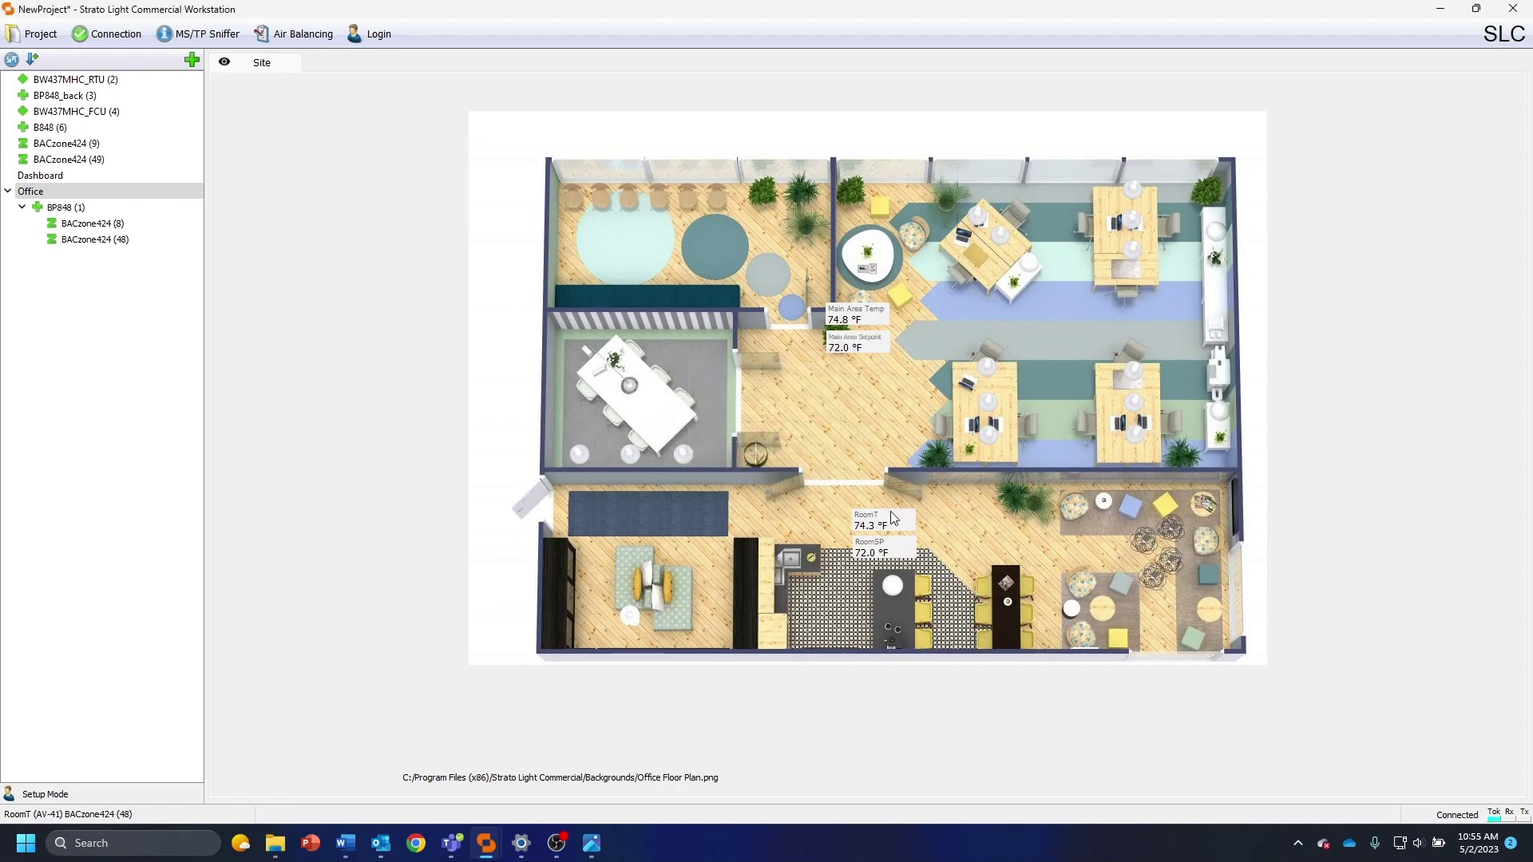
Rename the lower-room readouts to Lounge Temp and Lounge Setpoint
right_click(888, 514)
left_click(935, 524)
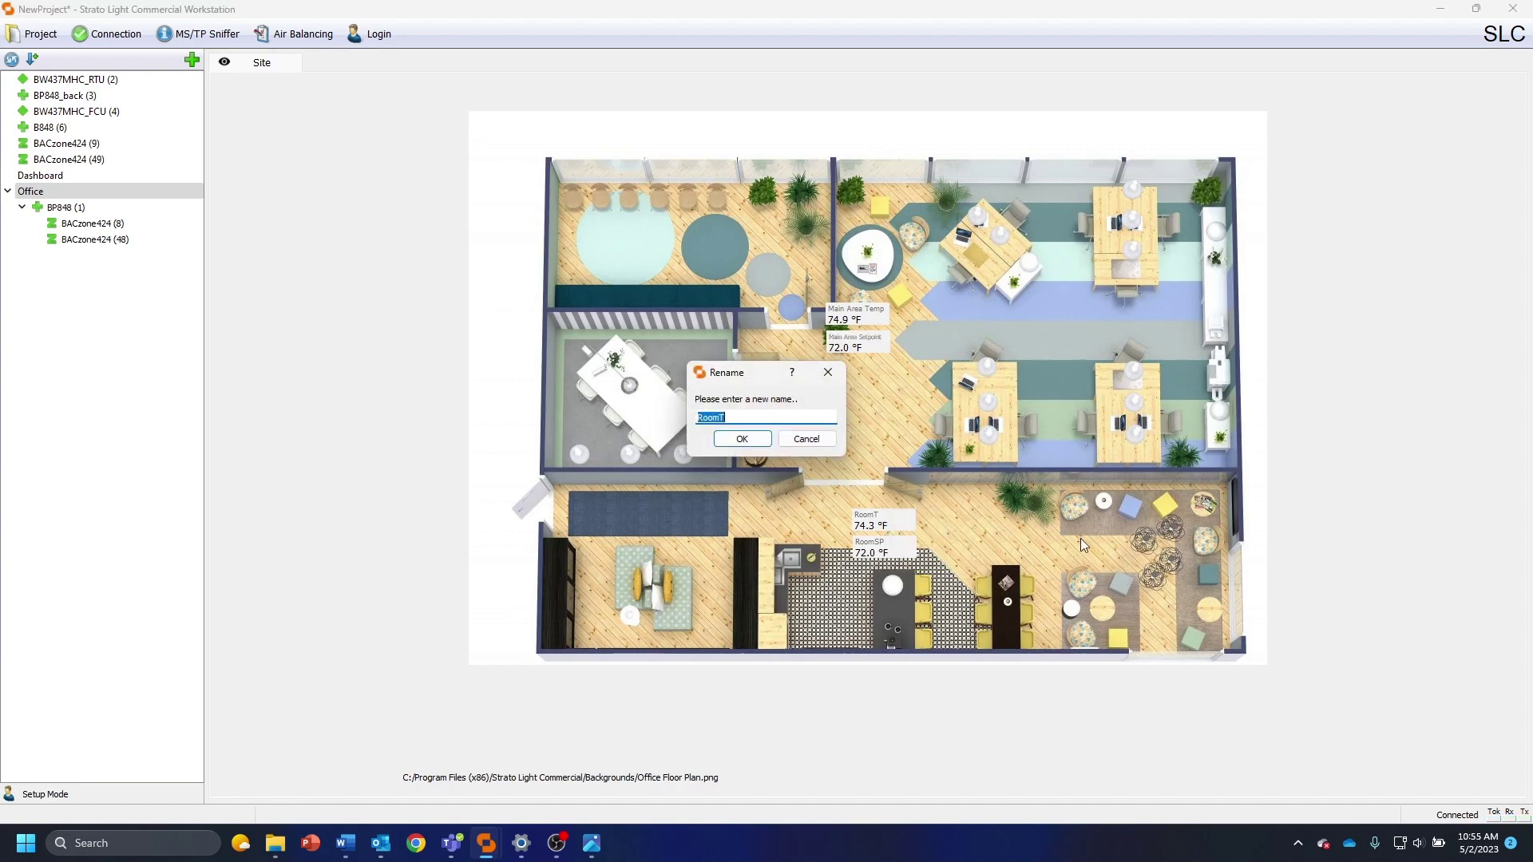
type("Lounge Temp")
key("Return")
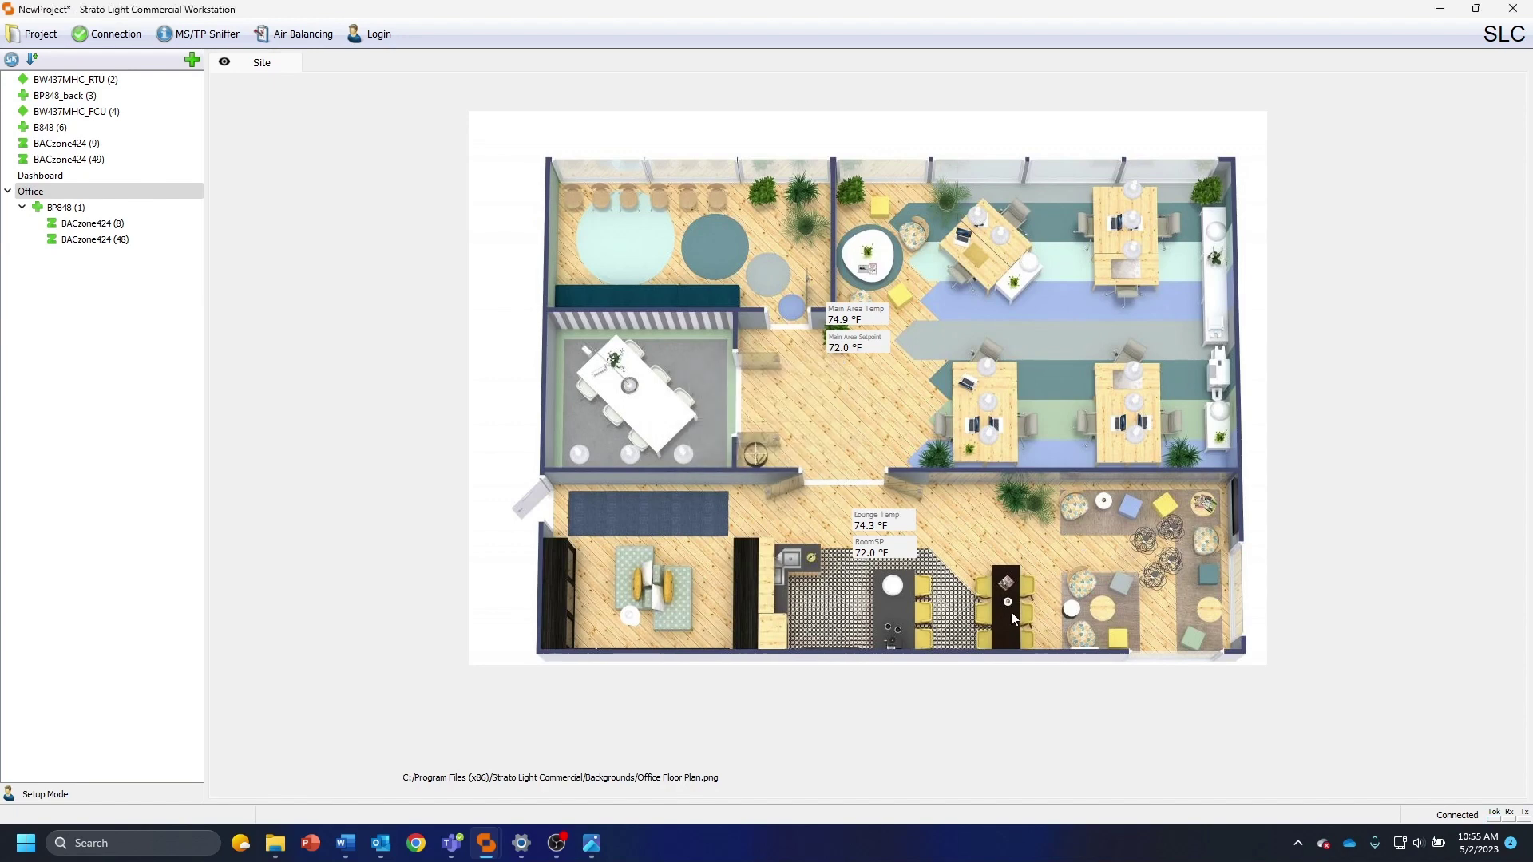
right_click(875, 549)
left_click(919, 559)
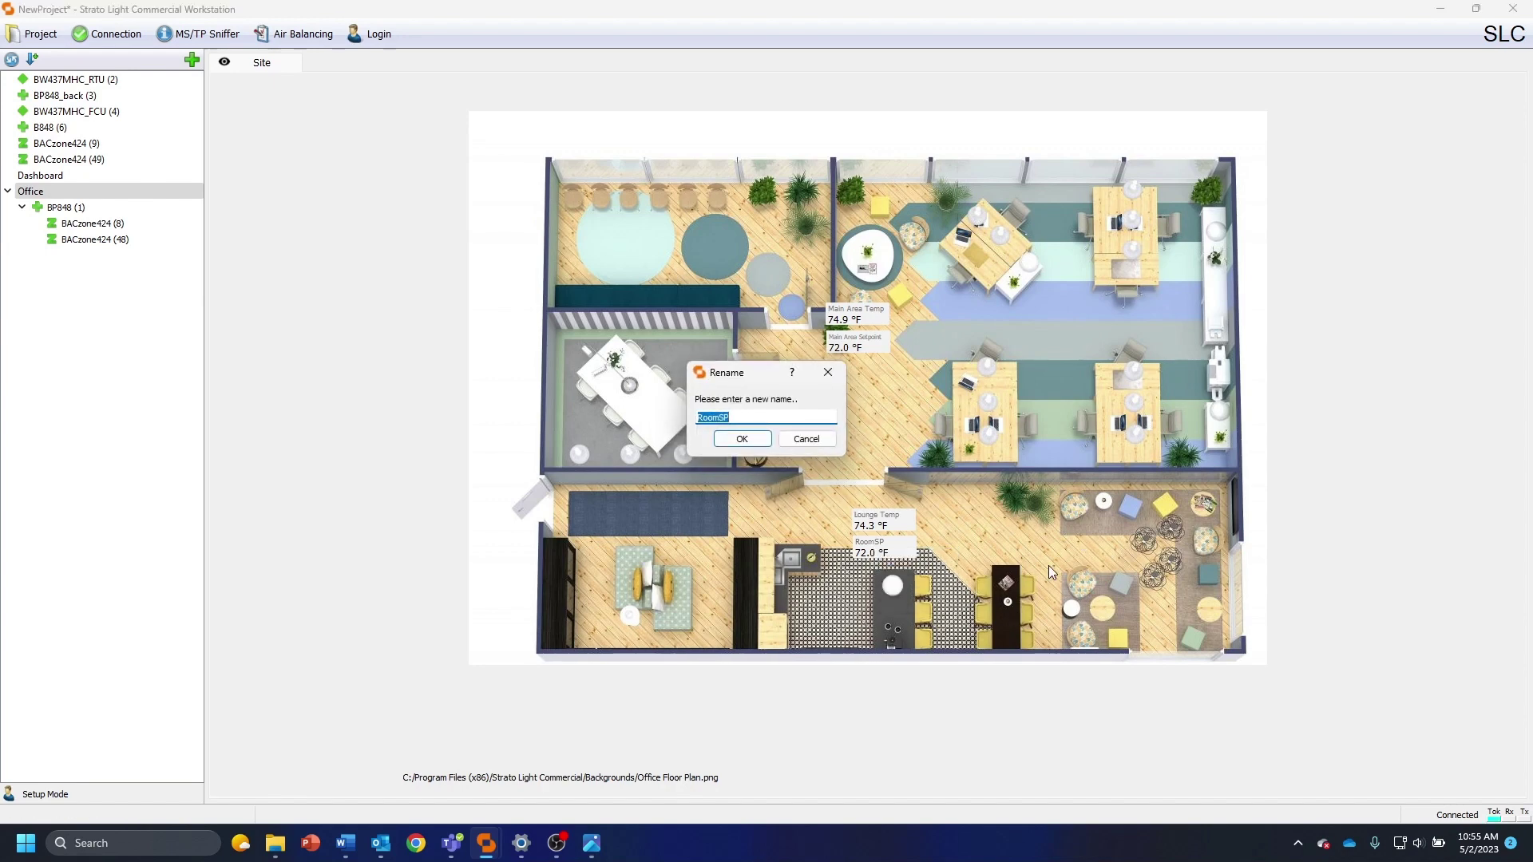
type("Lounge Setpoint")
key("Return")
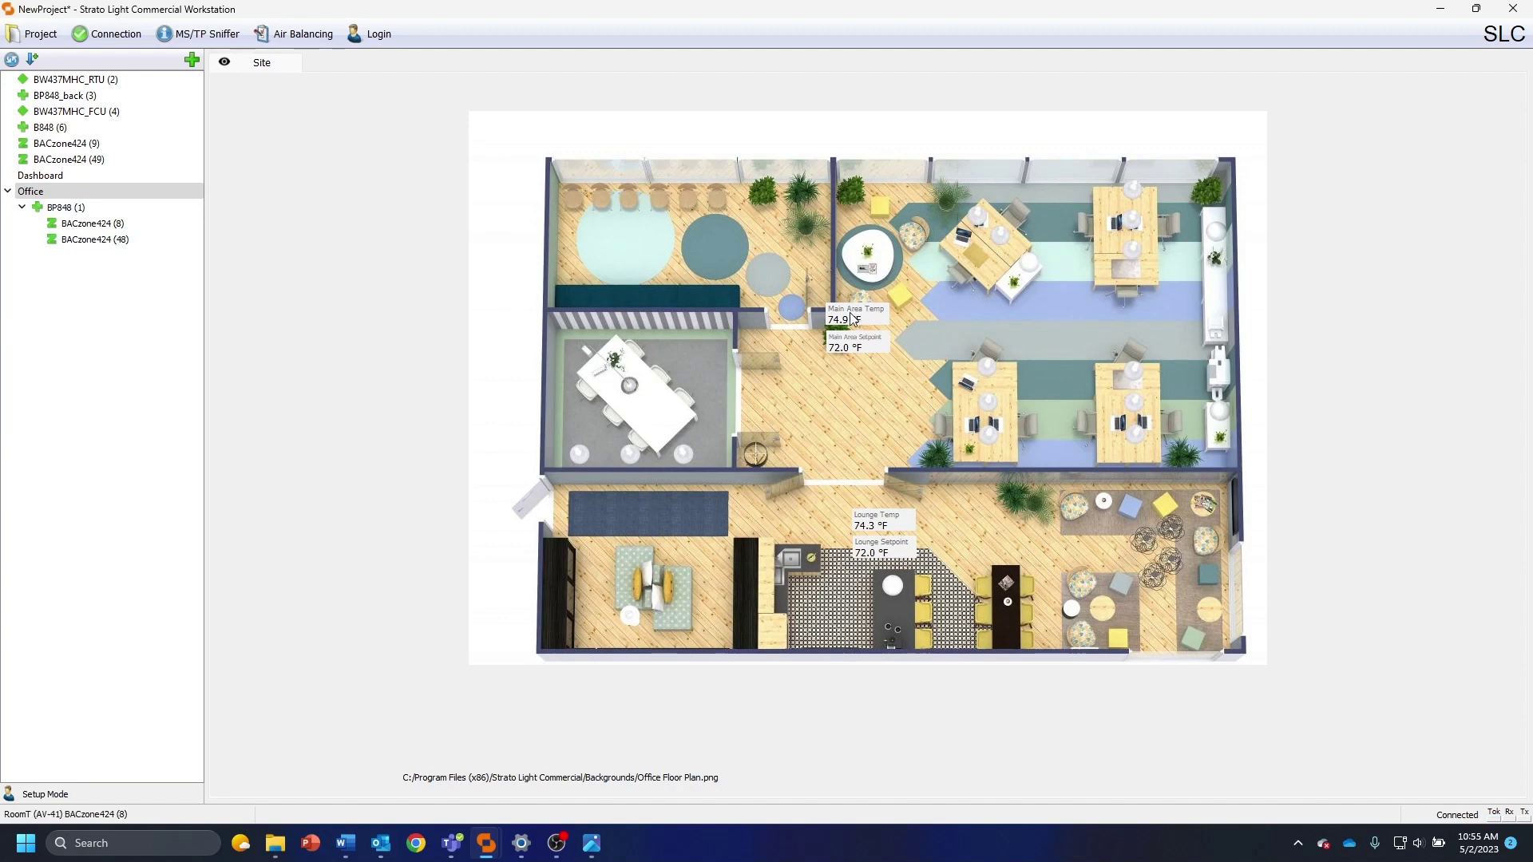
Align Lounge Temp above Lounge Setpoint and make the Lounge Setpoint writable
mouse_move(869, 524)
left_mouse_down()
mouse_move(852, 525)
mouse_move(865, 551)
left_mouse_up()
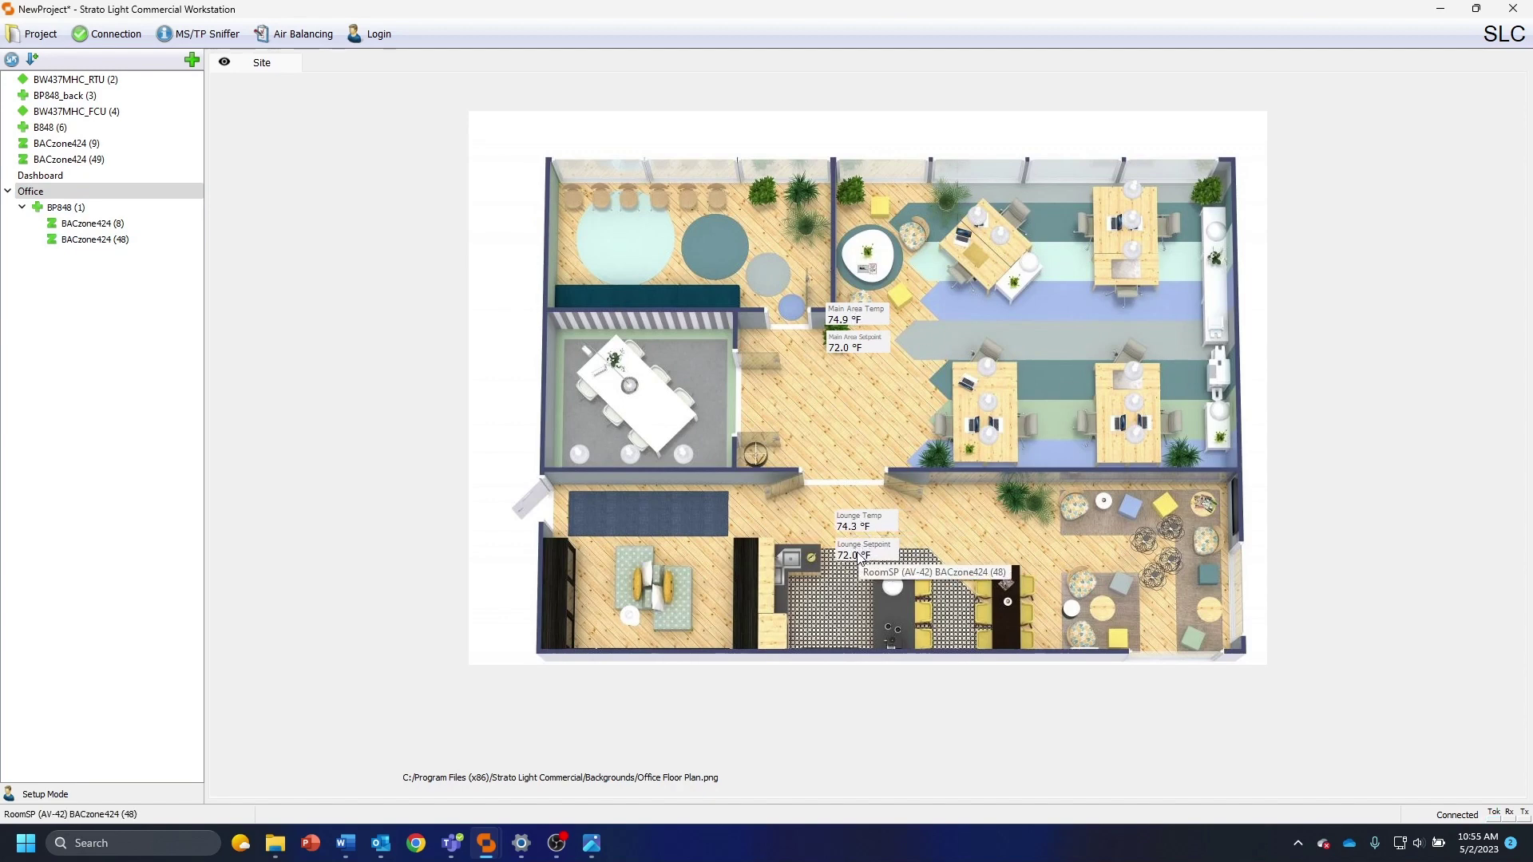
left_click(929, 521)
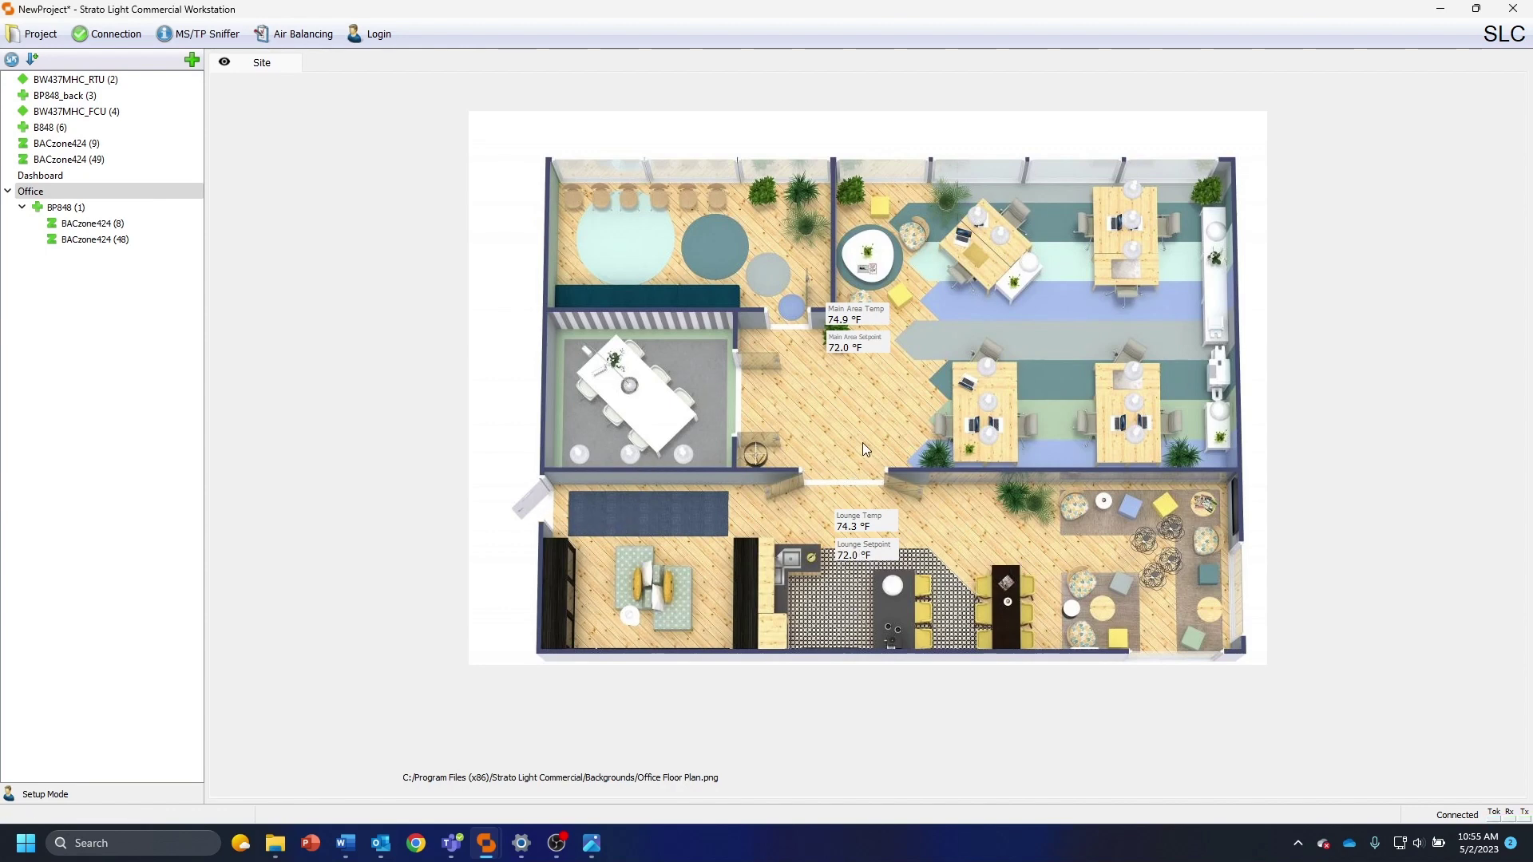
right_click(860, 553)
left_click(933, 529)
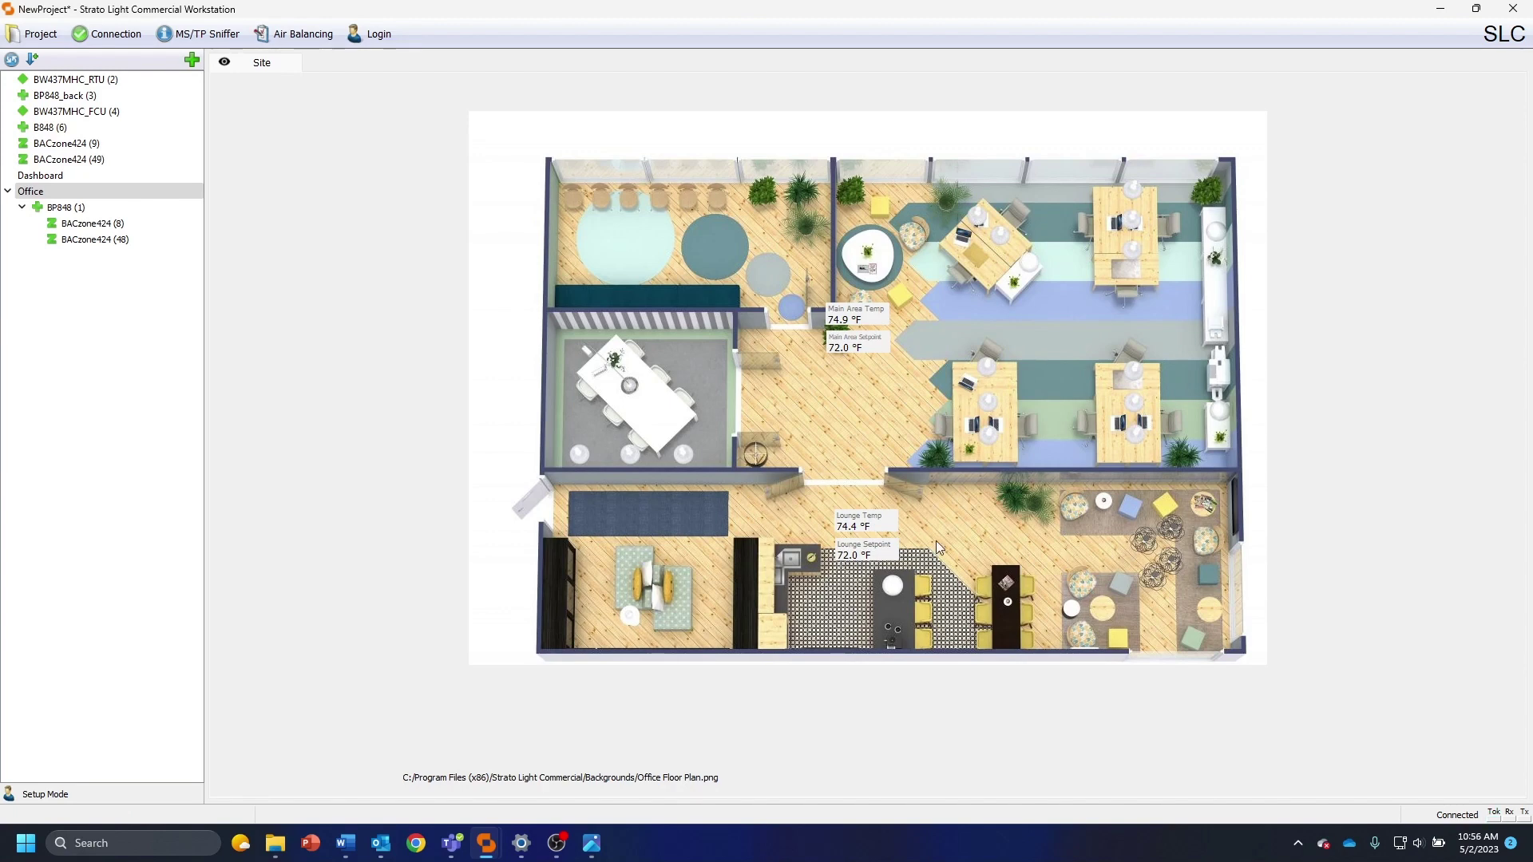
right_click(865, 550)
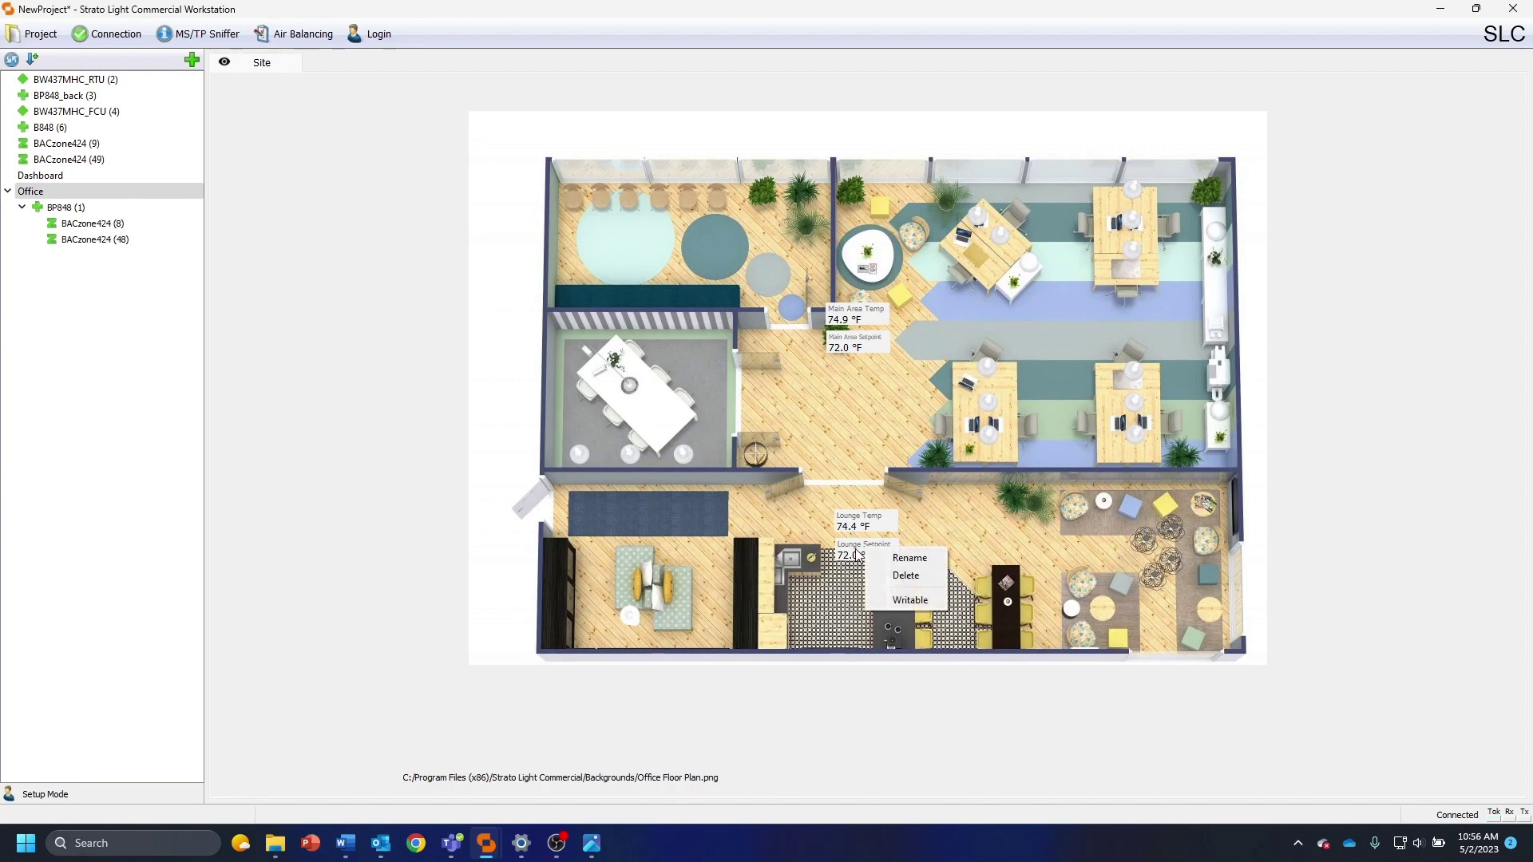
left_click(910, 599)
right_click(864, 345)
Make Main Area Setpoint writable and send the 72.0 °F Lounge setpoint to BACzone424 (48)
left_click(909, 395)
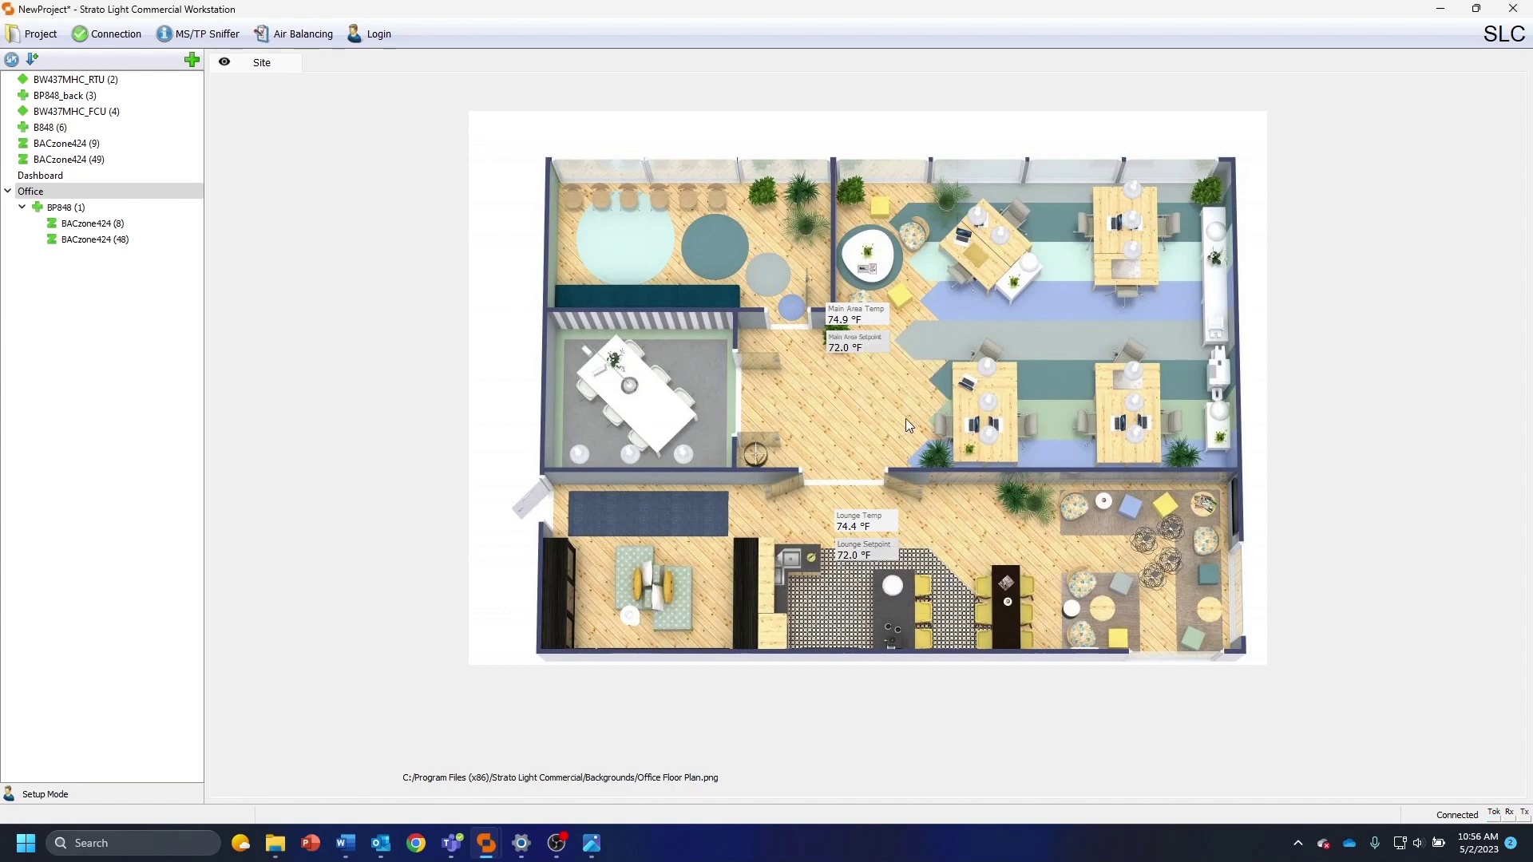
left_click(861, 555)
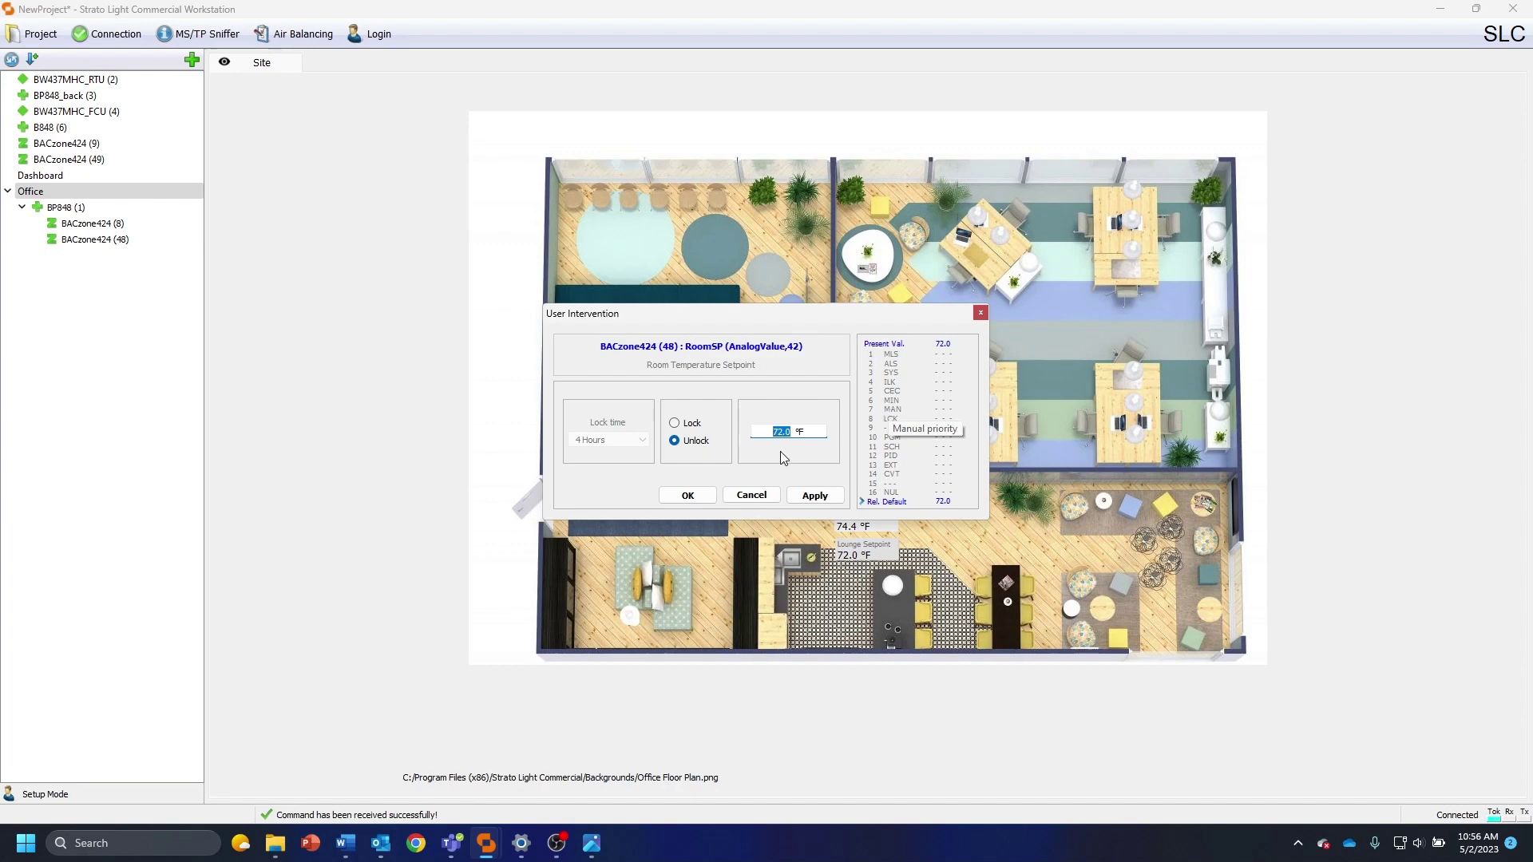
left_click(809, 496)
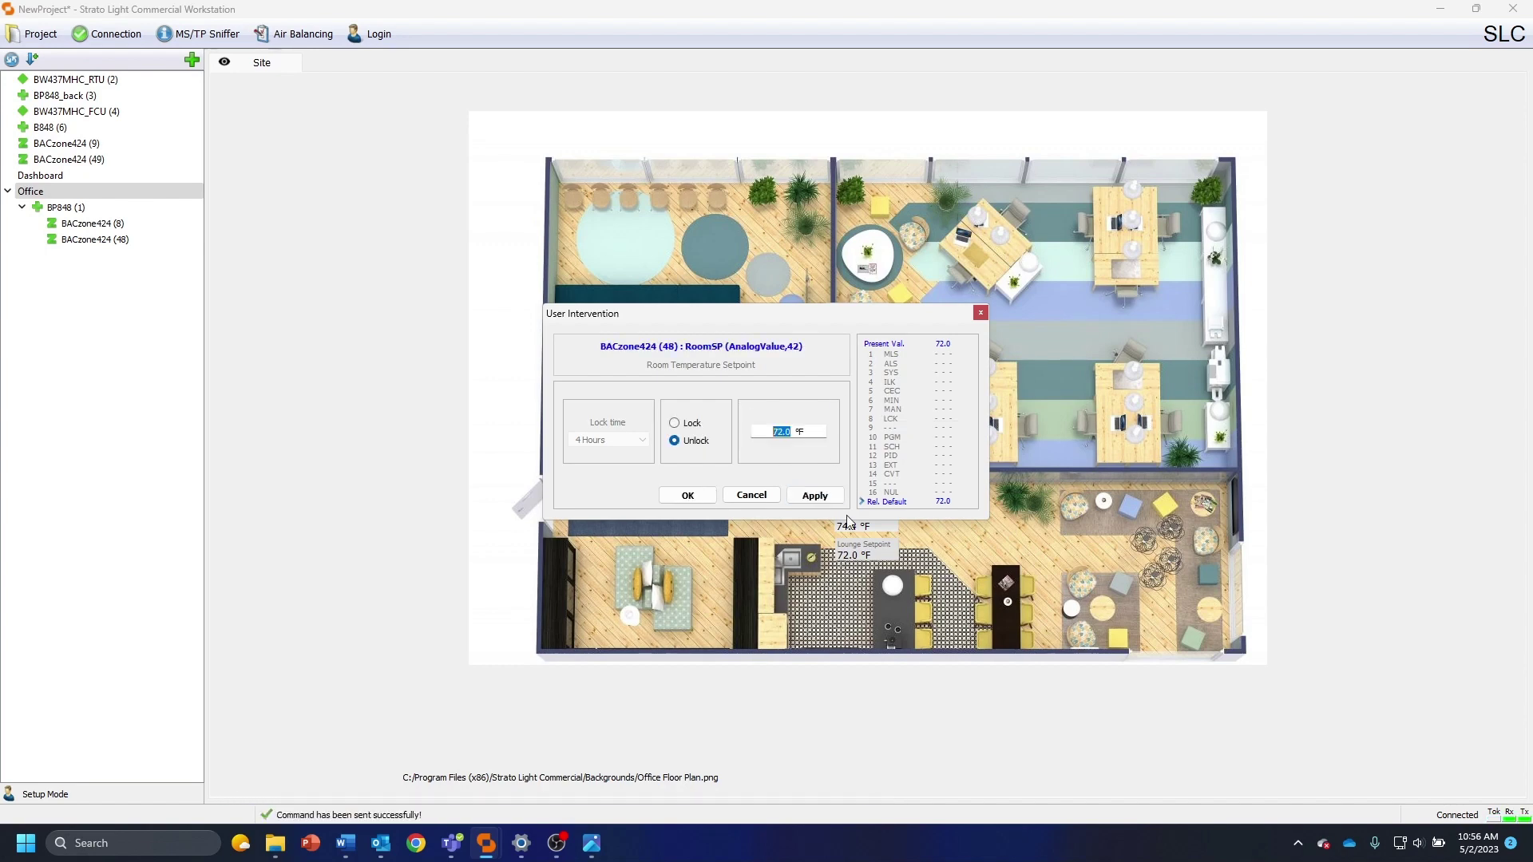
left_click(981, 314)
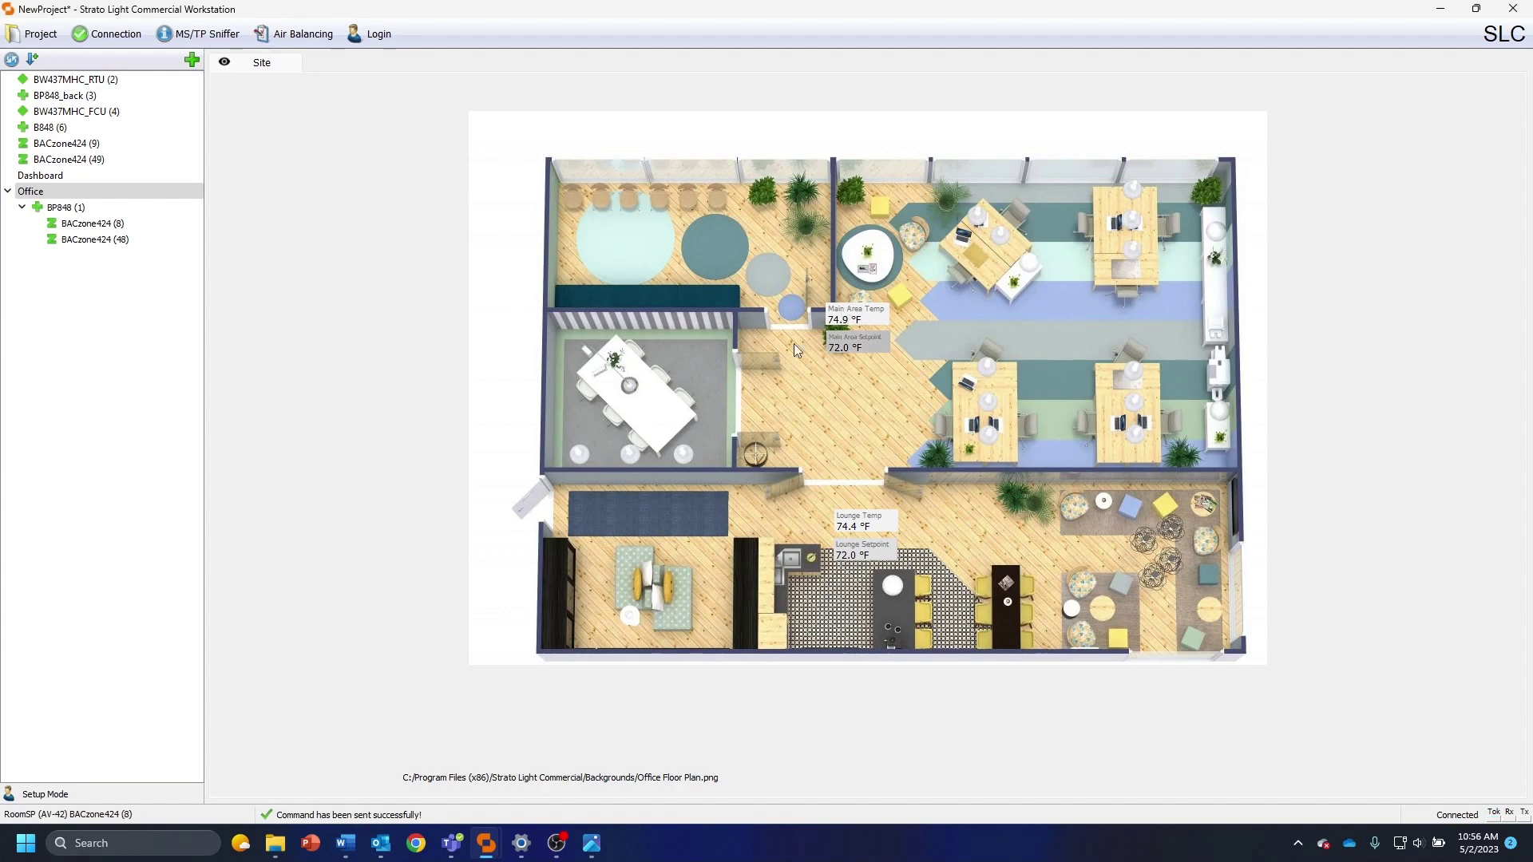
left_click(144, 845)
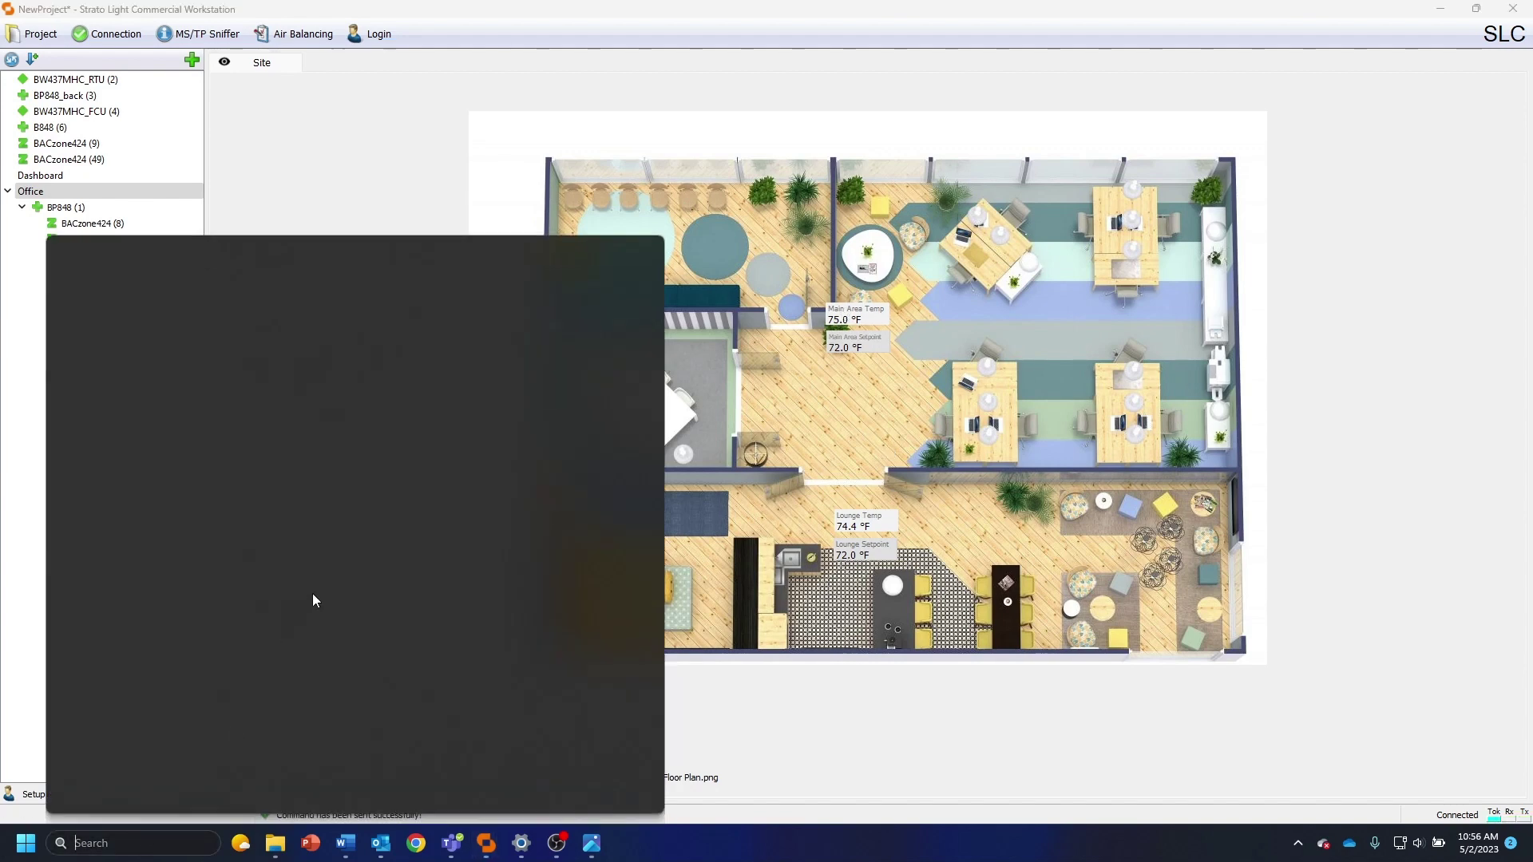
Open Display settings and review scale and resolution, keeping 100% and 1920 × 1080
type("display settings")
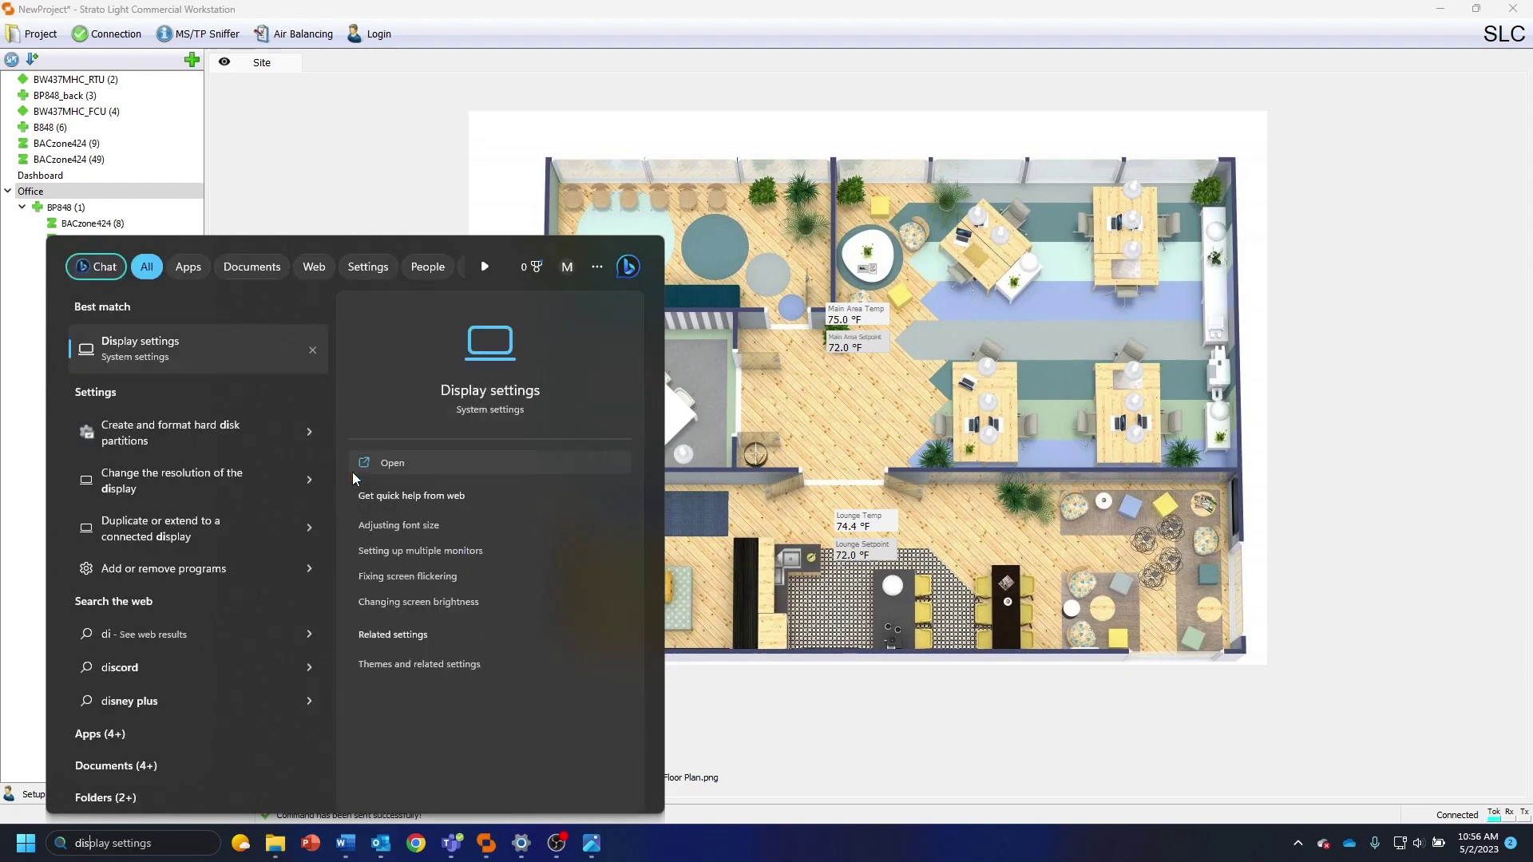
key("Return")
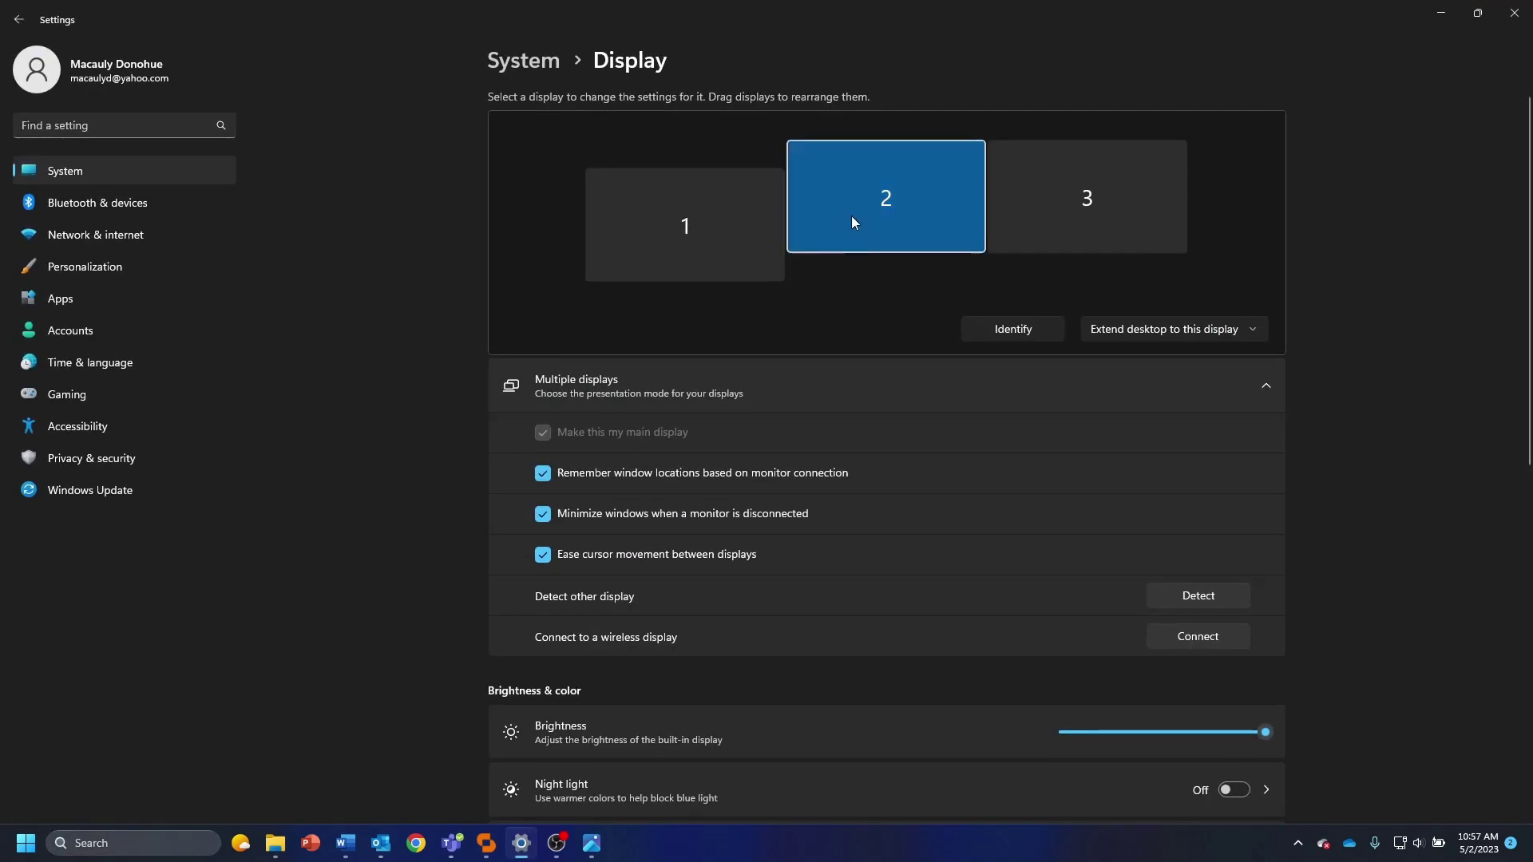
scroll(936, 503, "down", 6)
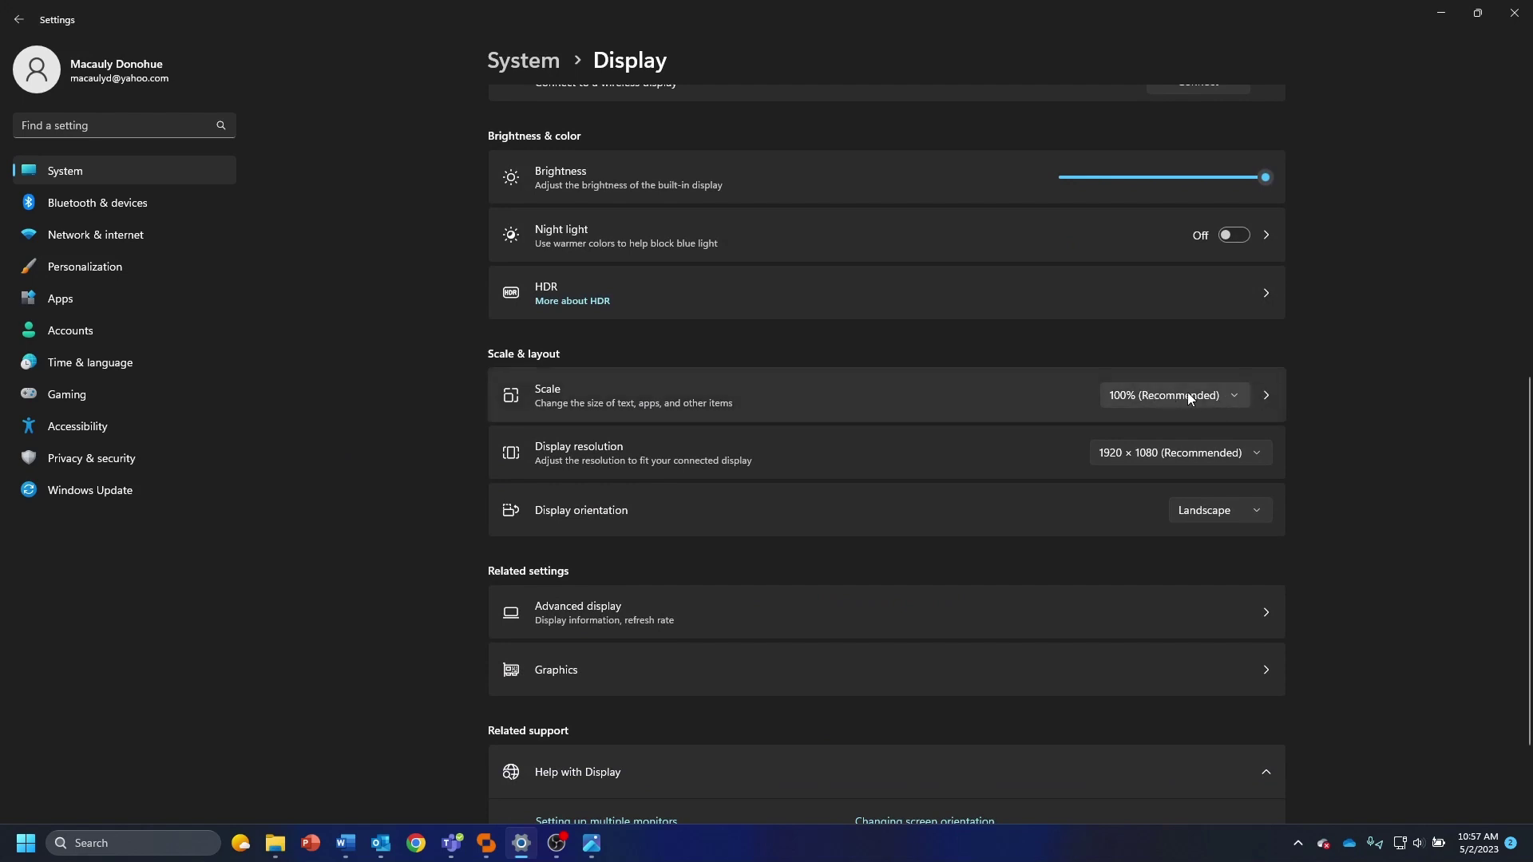
left_click(1162, 396)
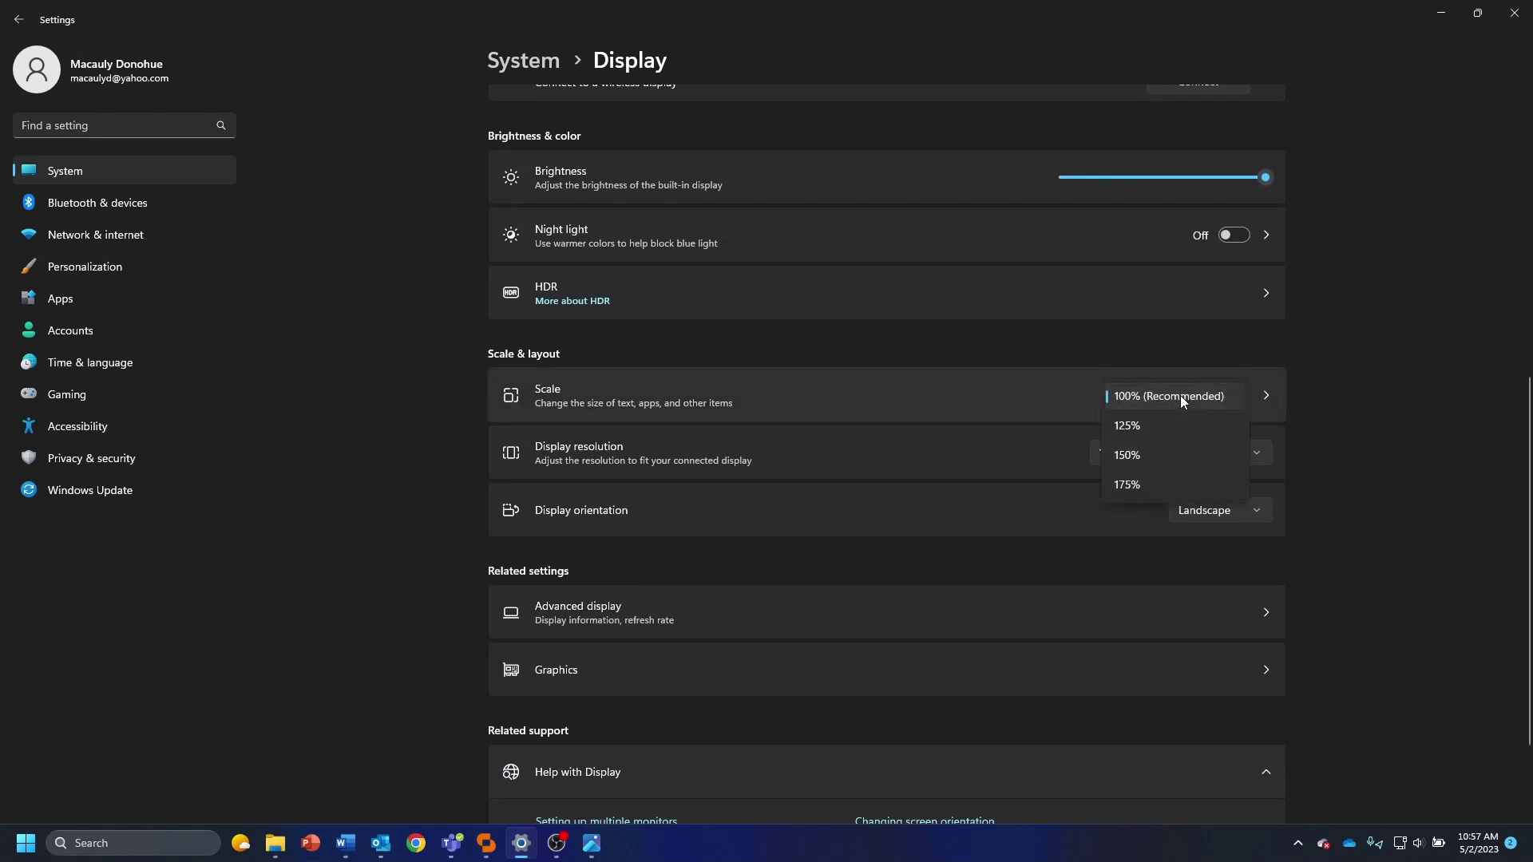
left_click(1181, 396)
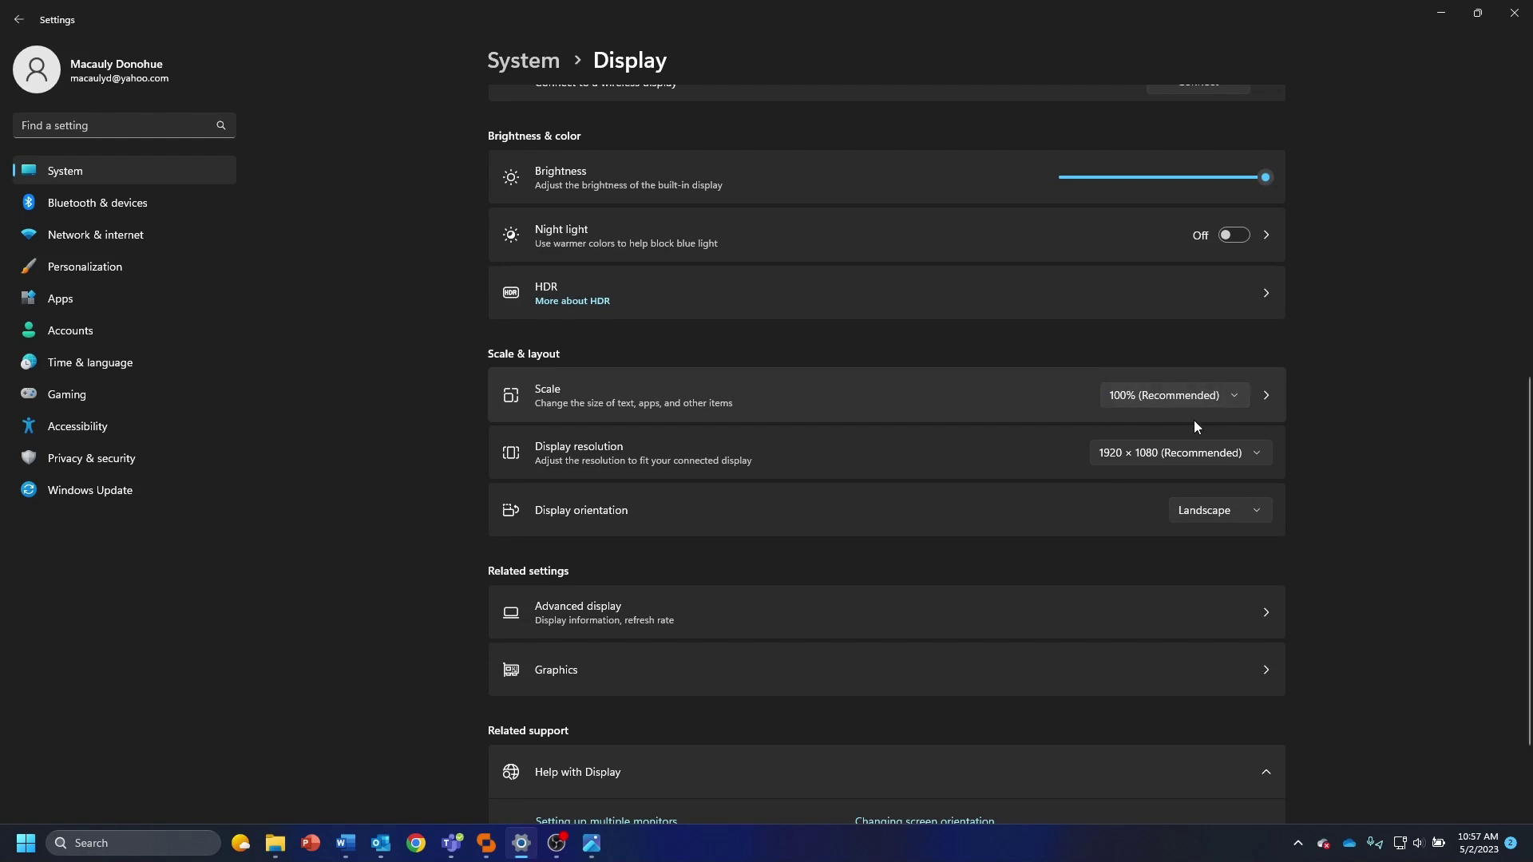
left_click(1122, 452)
scroll(1190, 510, "down", 3)
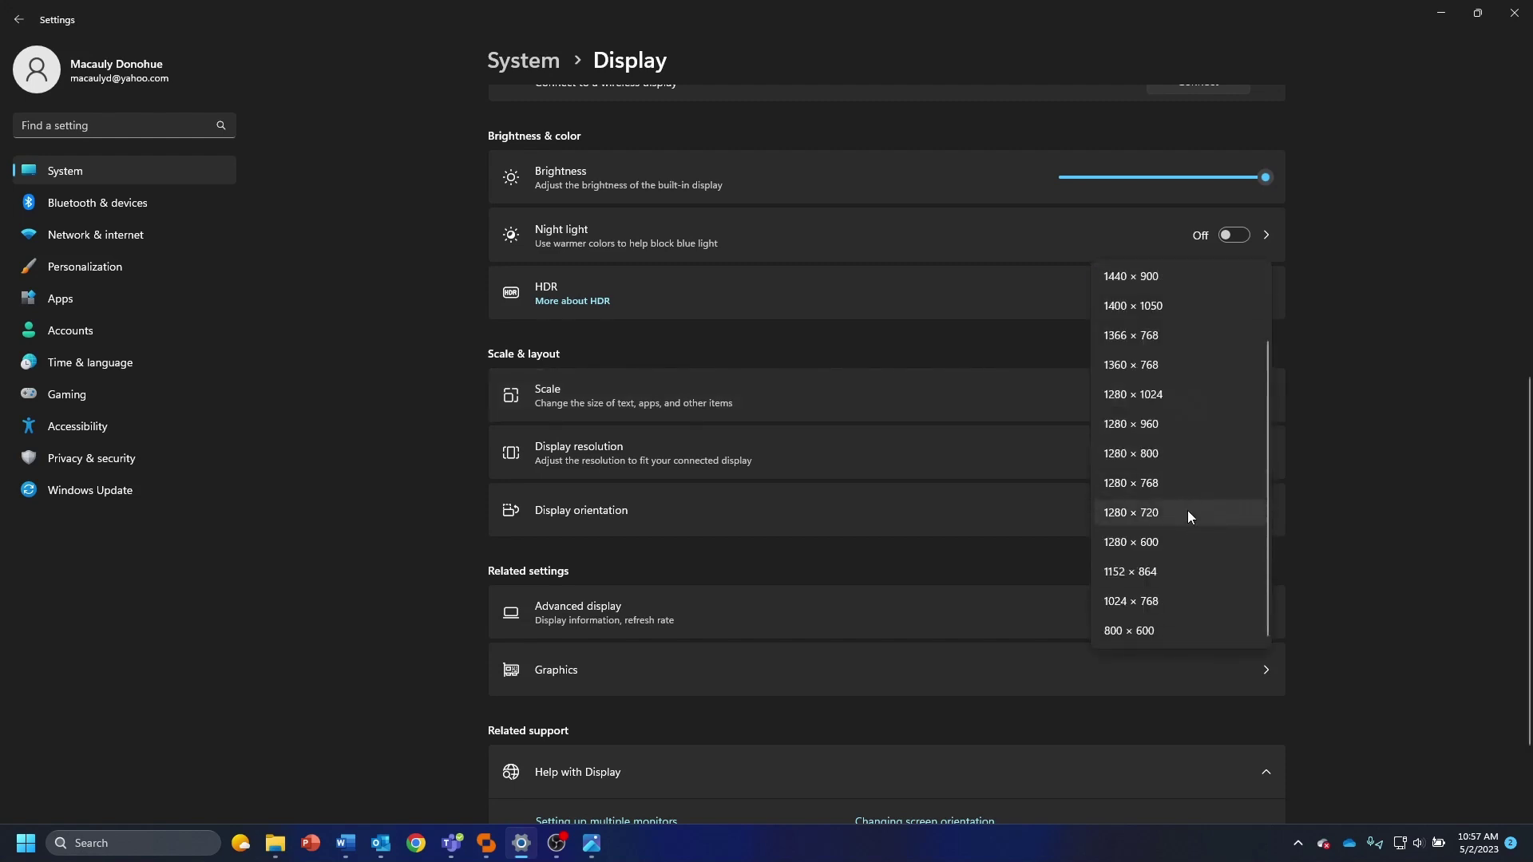
scroll(1155, 620, "up", 3)
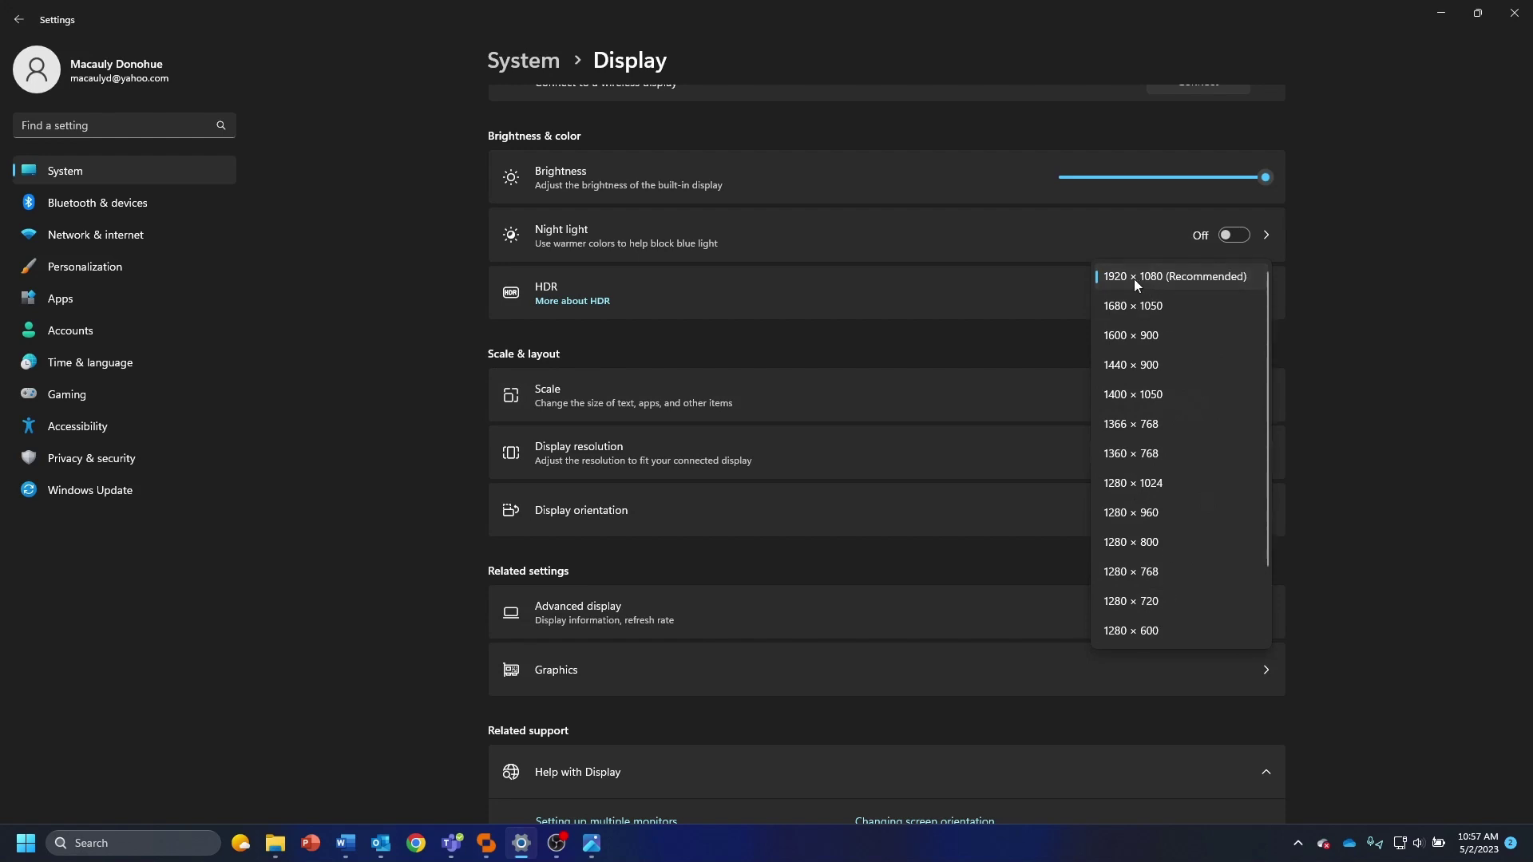
scroll(1225, 433, "down", 1)
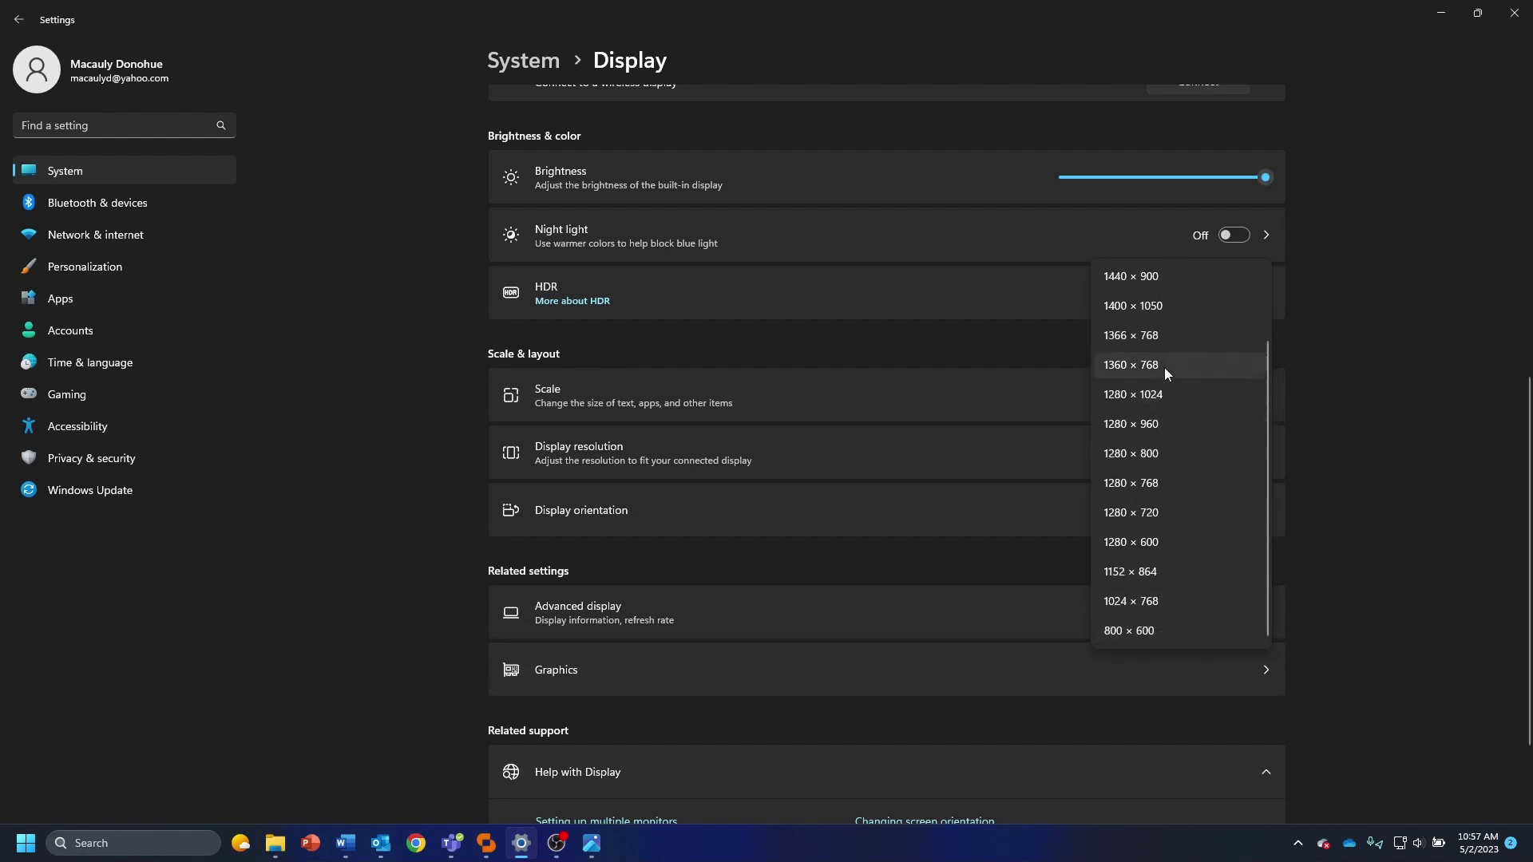
scroll(1165, 375, "up", 1)
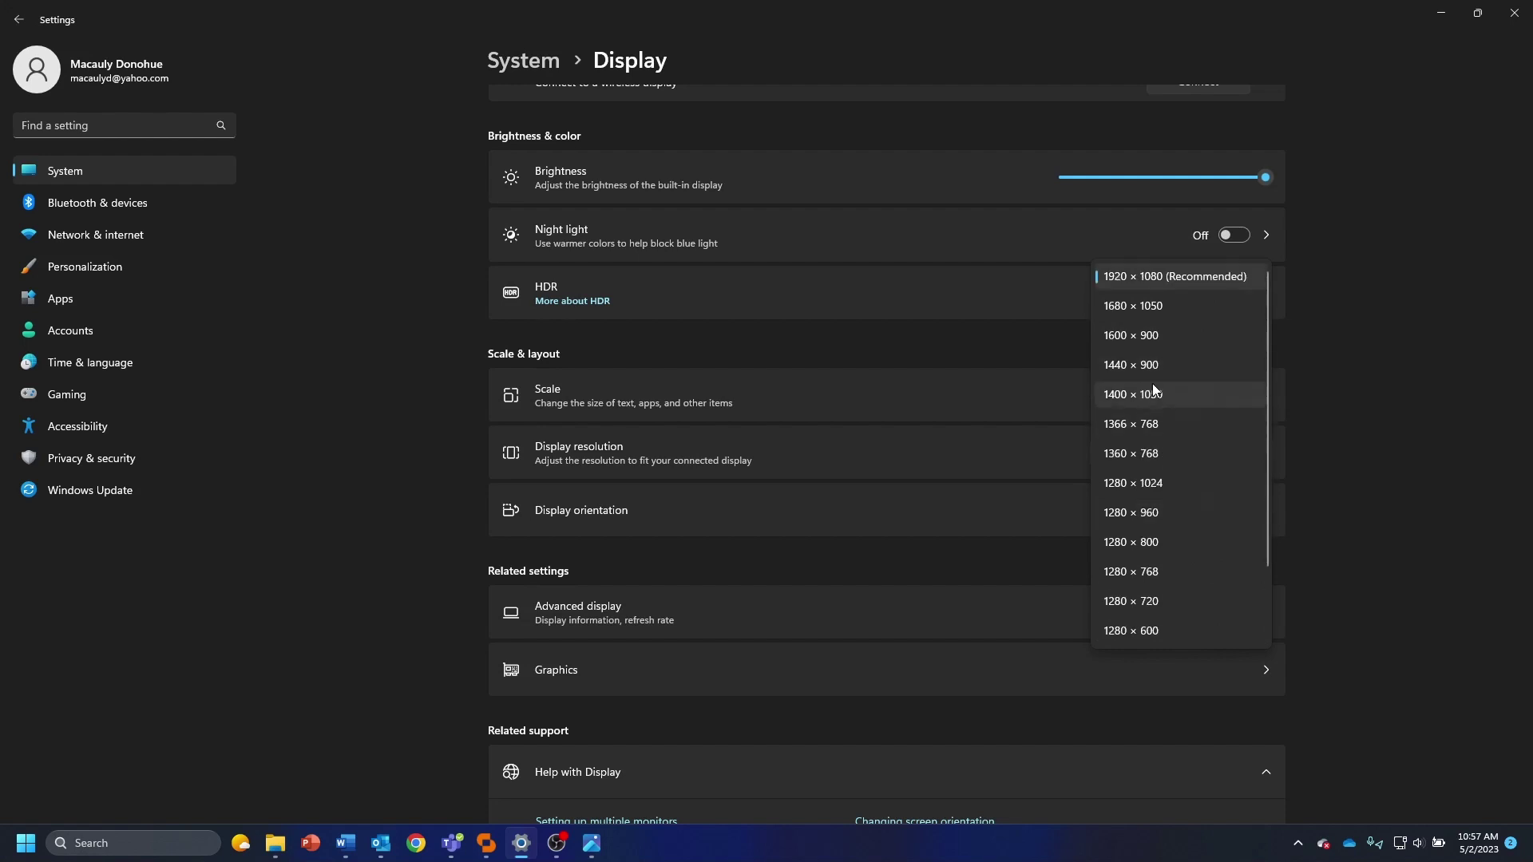
Dismiss the resolution list, minimize Settings and return to the Office floor plan
left_click(1417, 357)
left_click(1437, 14)
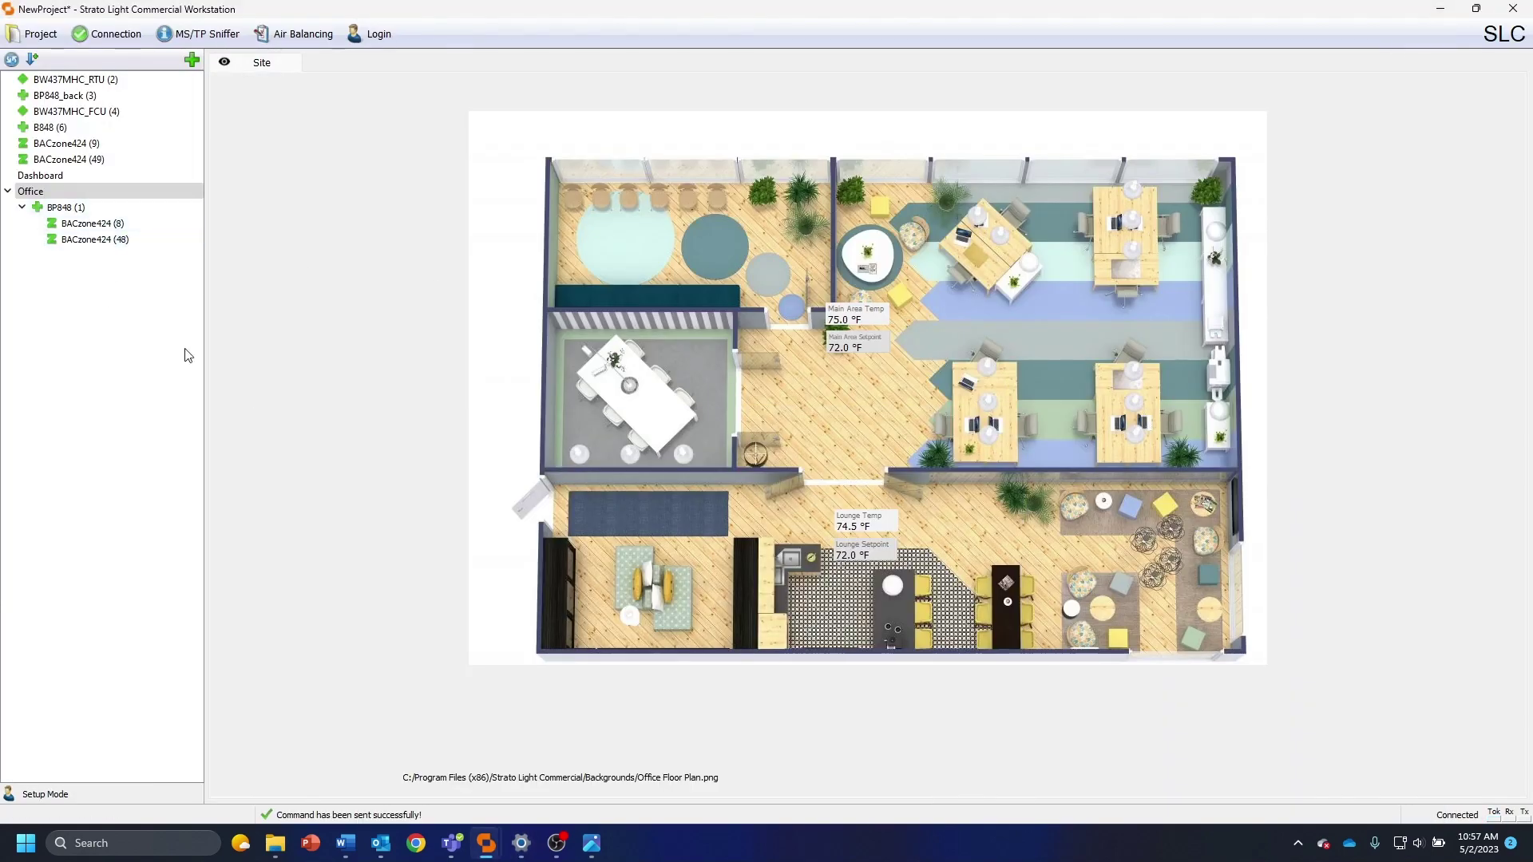
right_click(893, 308)
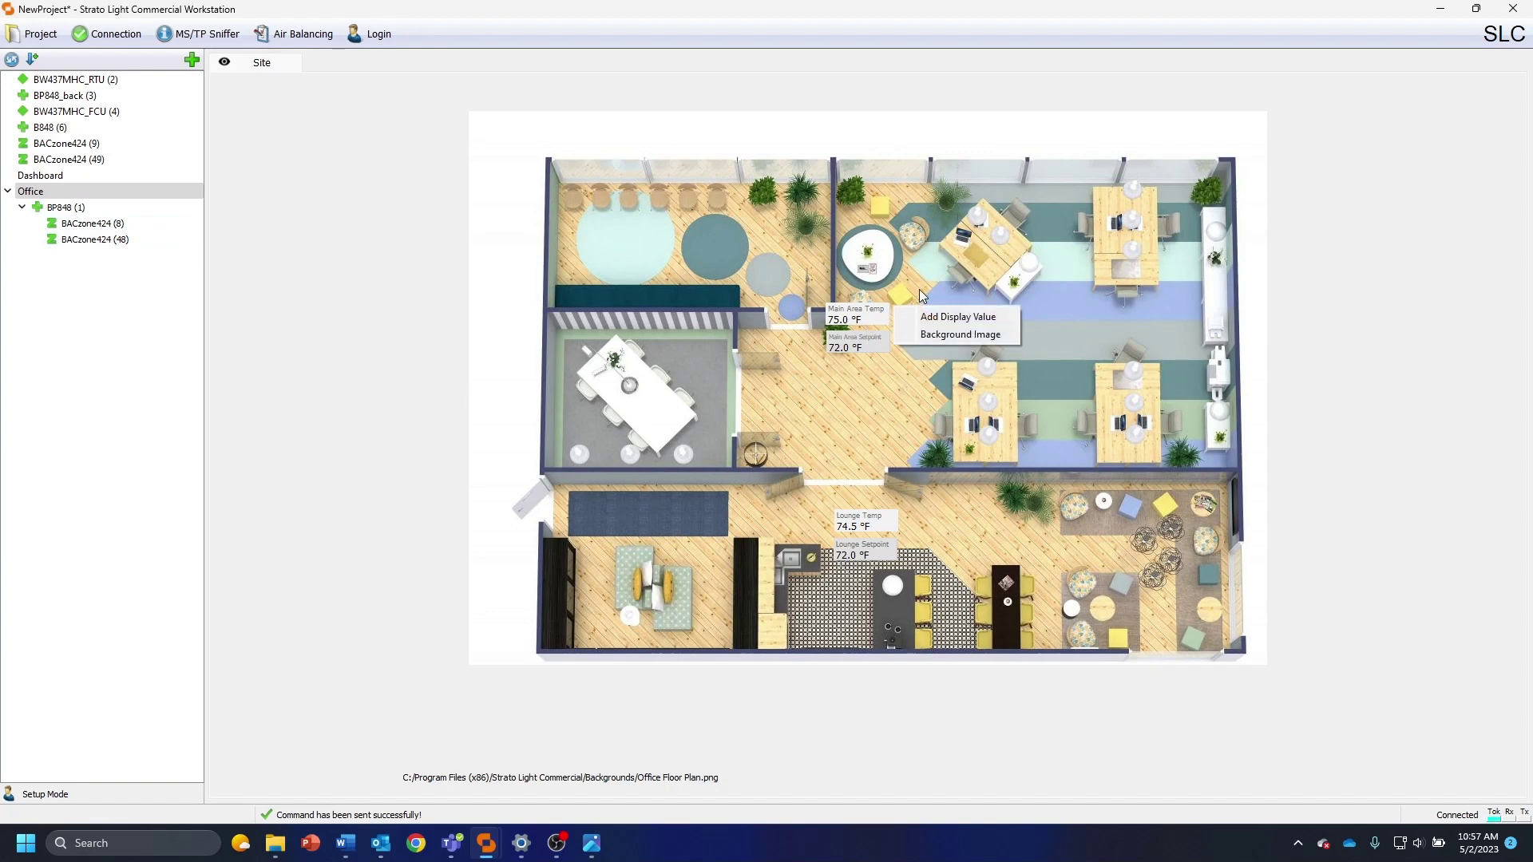
left_click(920, 291)
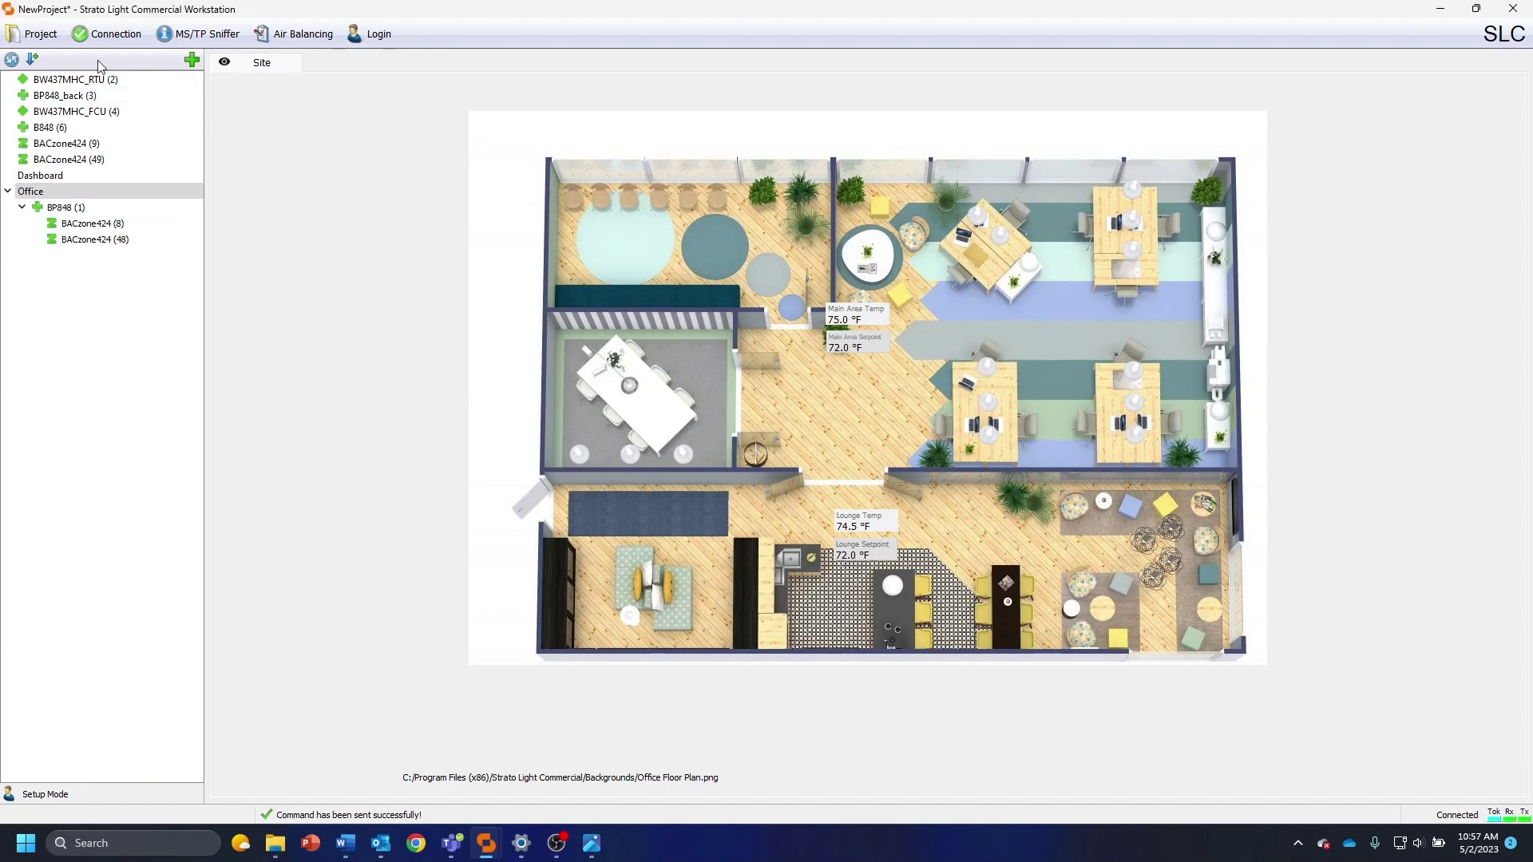
Save the project to the Desktop as '1234 W 2nd St'
left_click(32, 38)
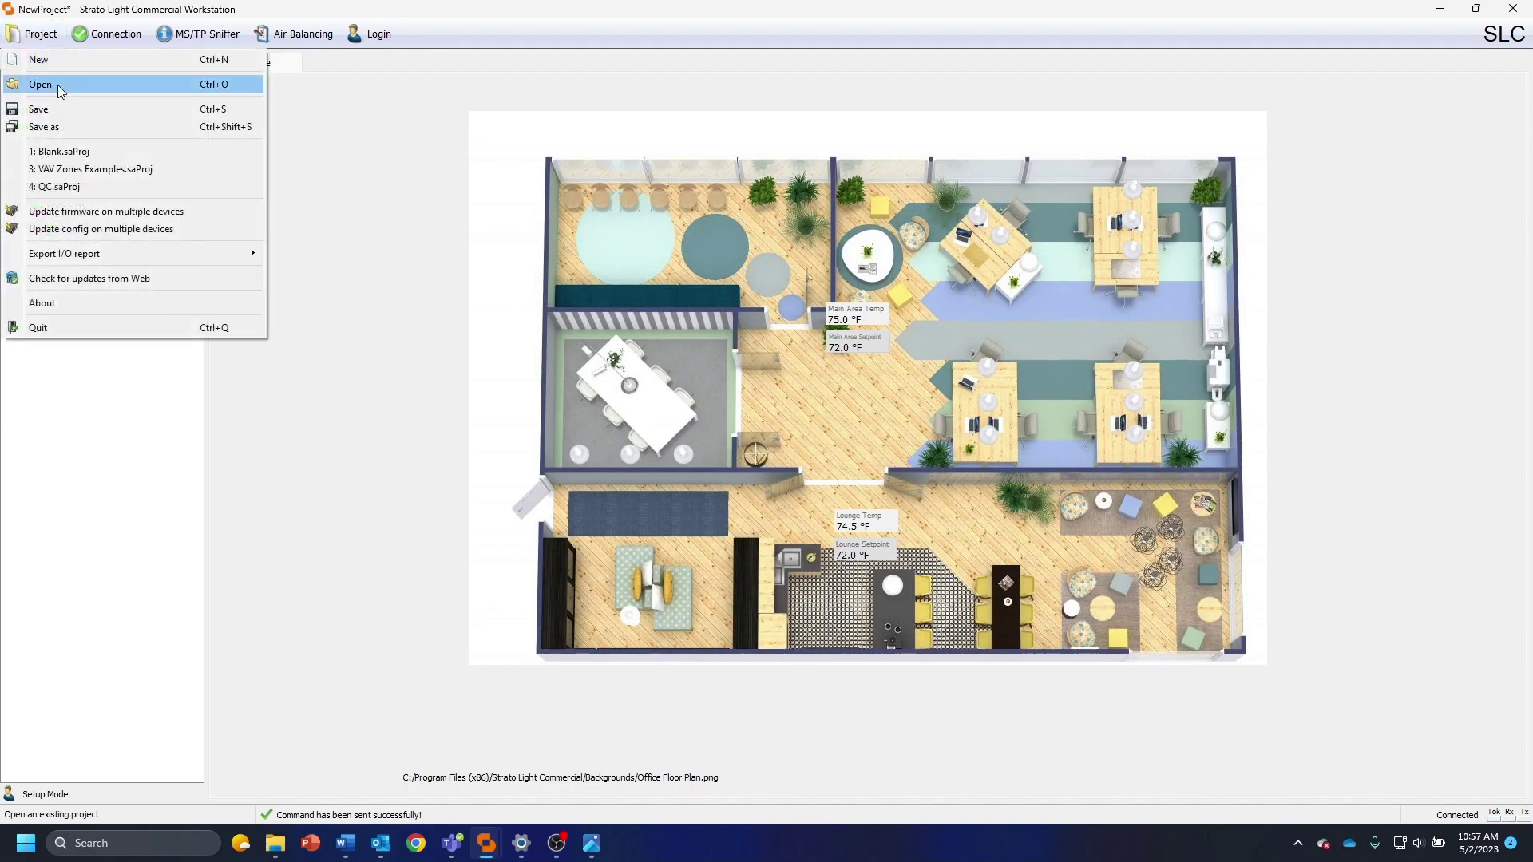
left_click(56, 127)
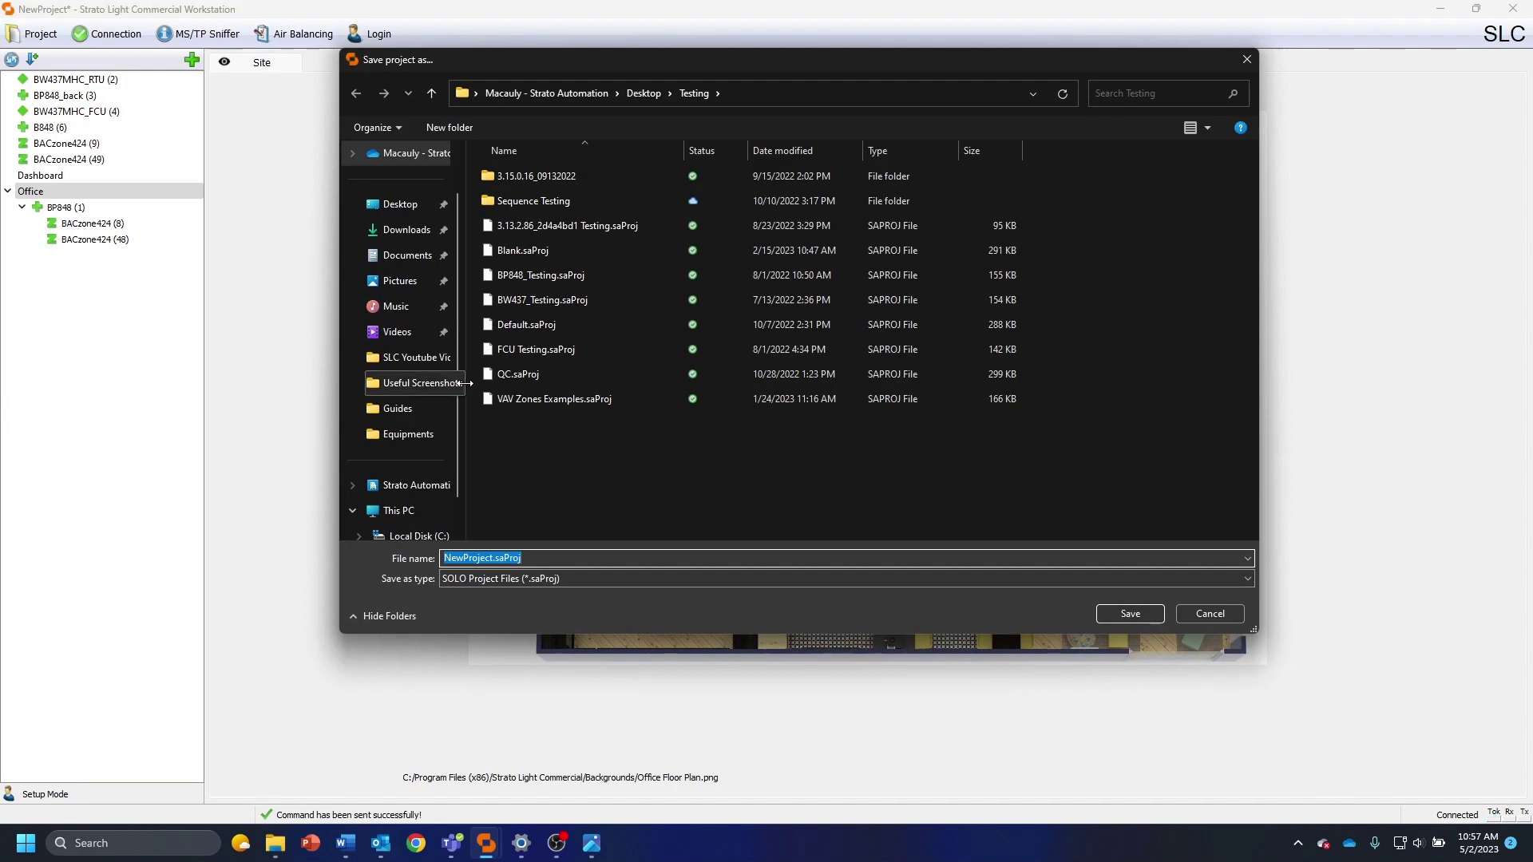
left_click(411, 205)
left_click(558, 559)
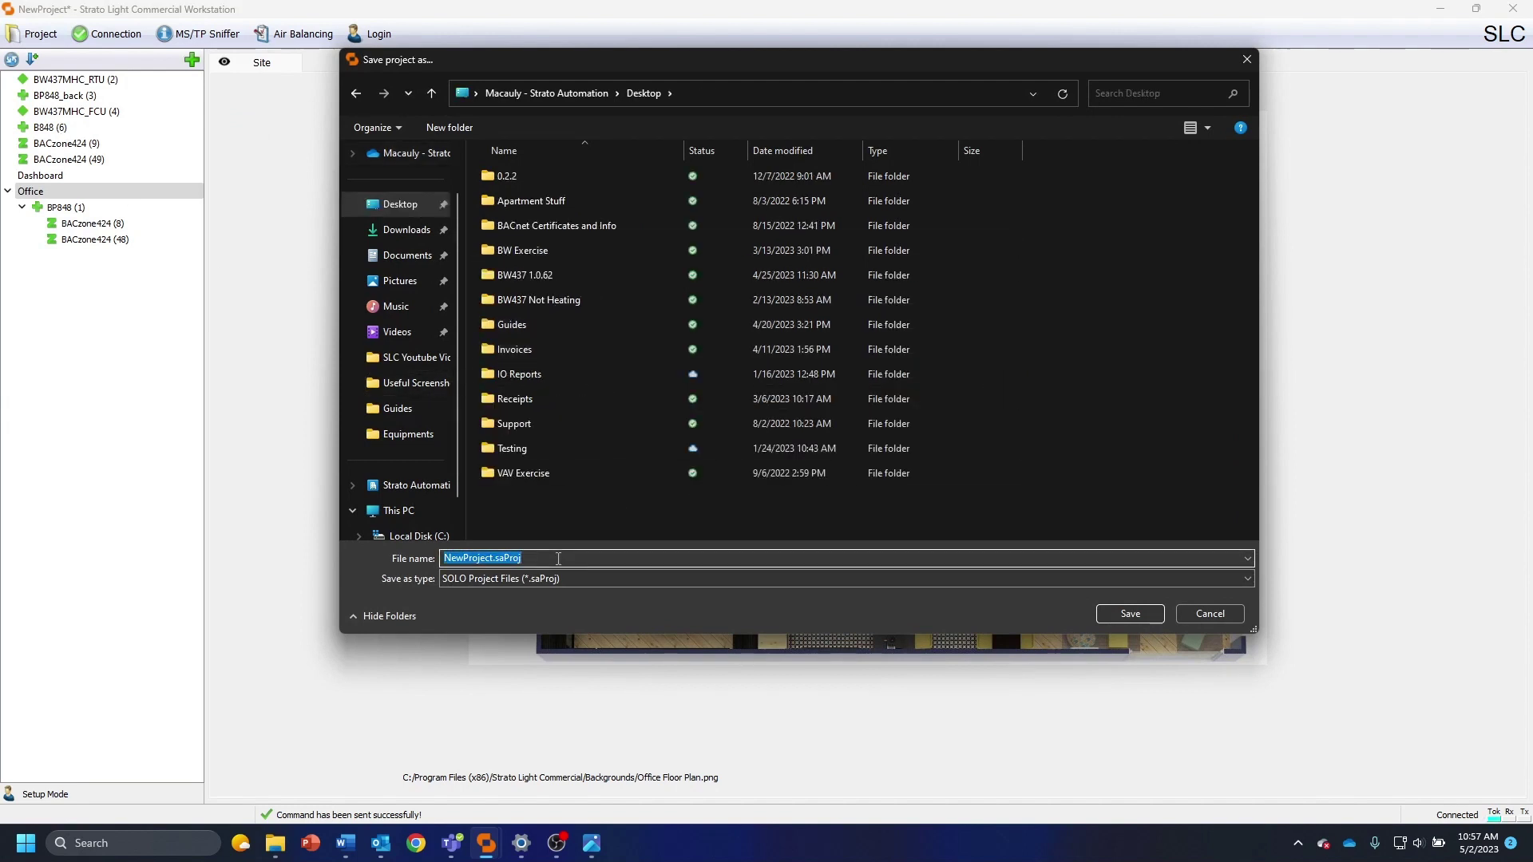
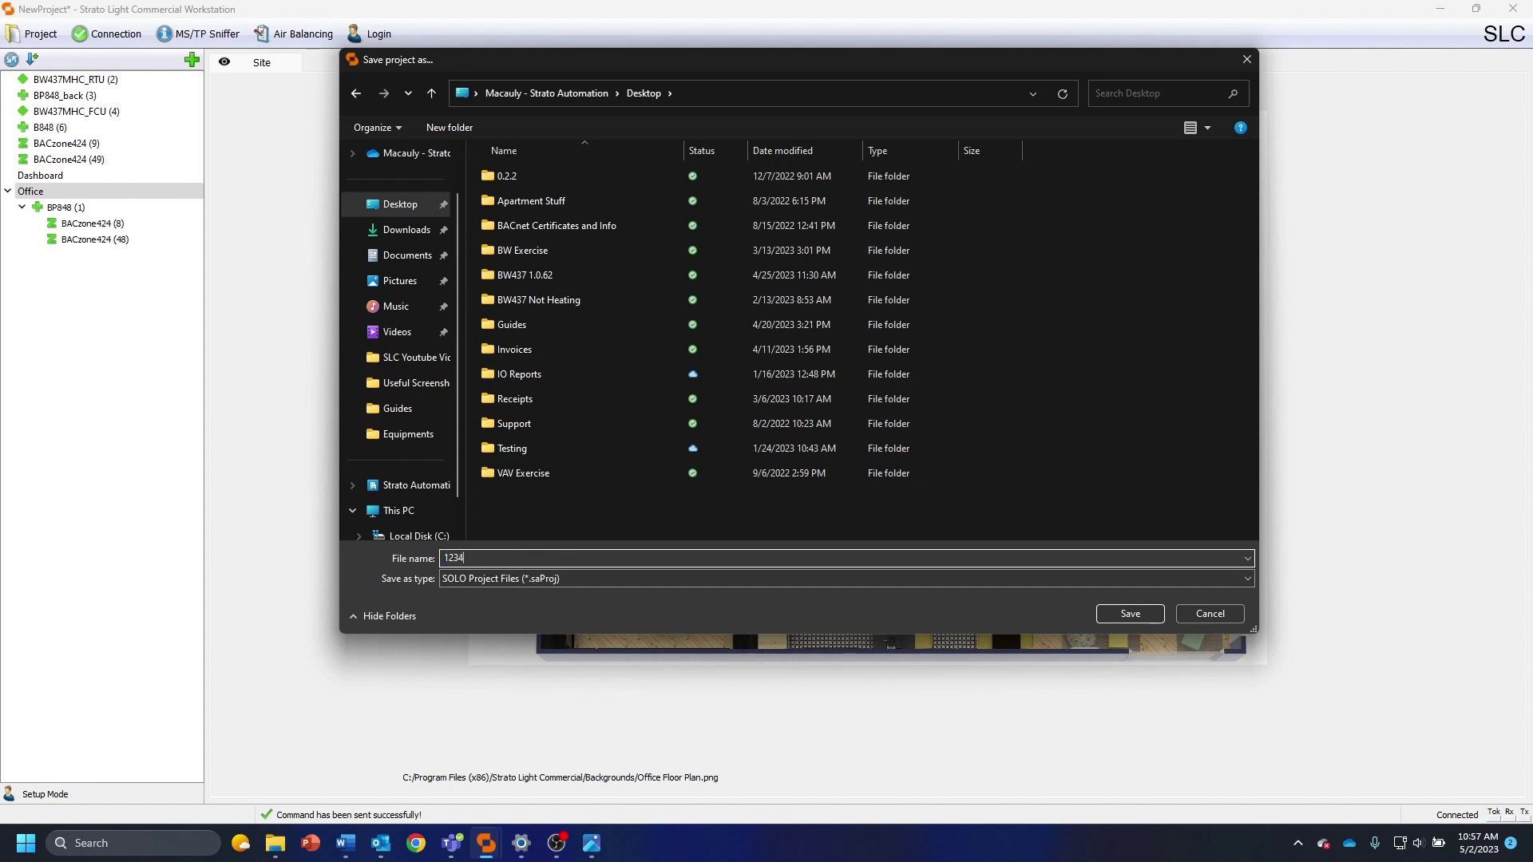
key("Return")
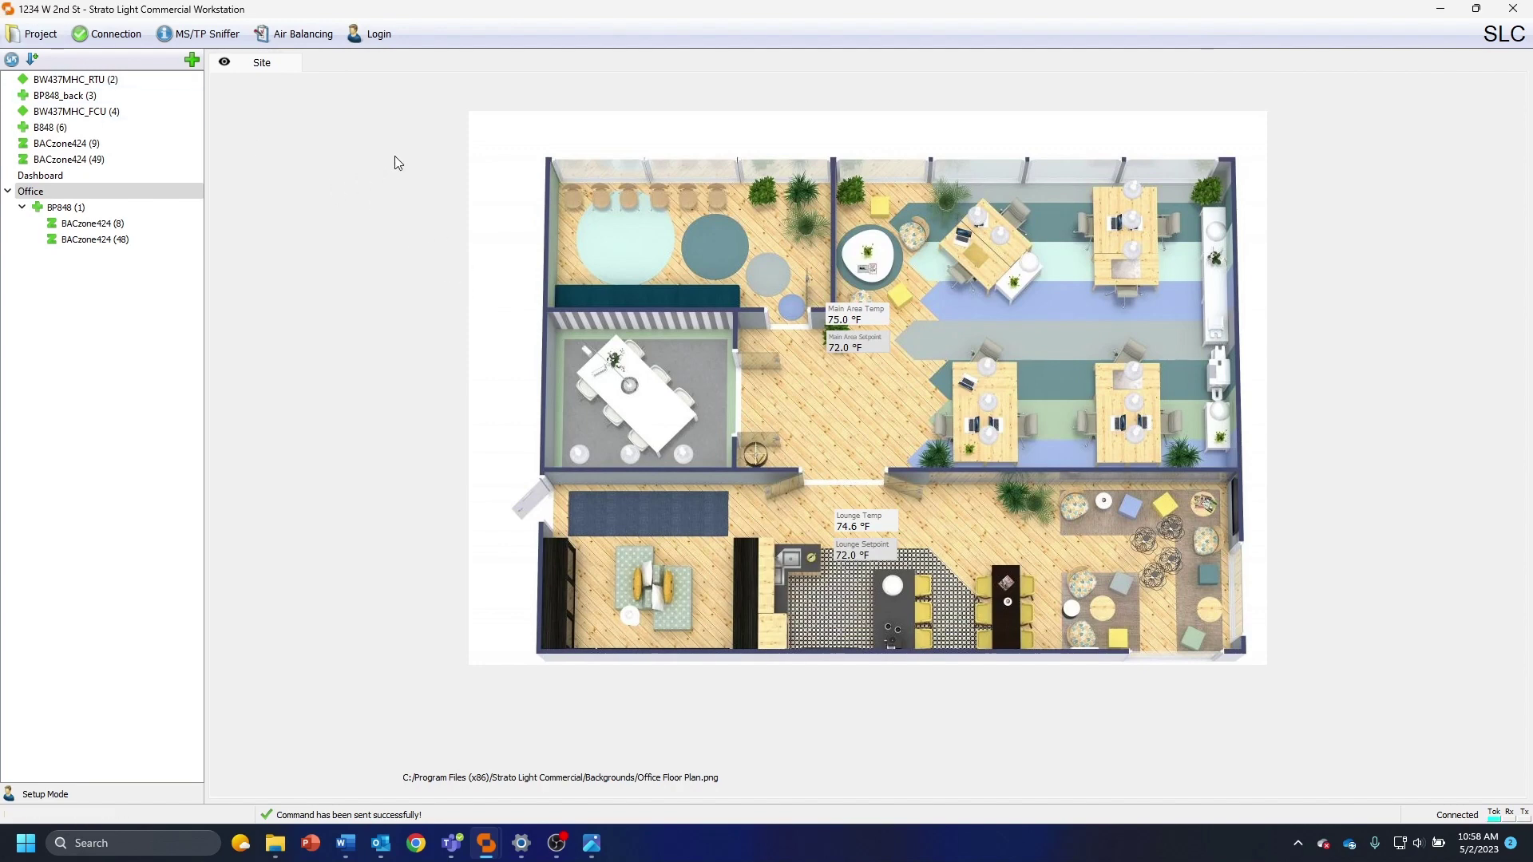
Log in under the Building Management profile with its password
left_click(96, 312)
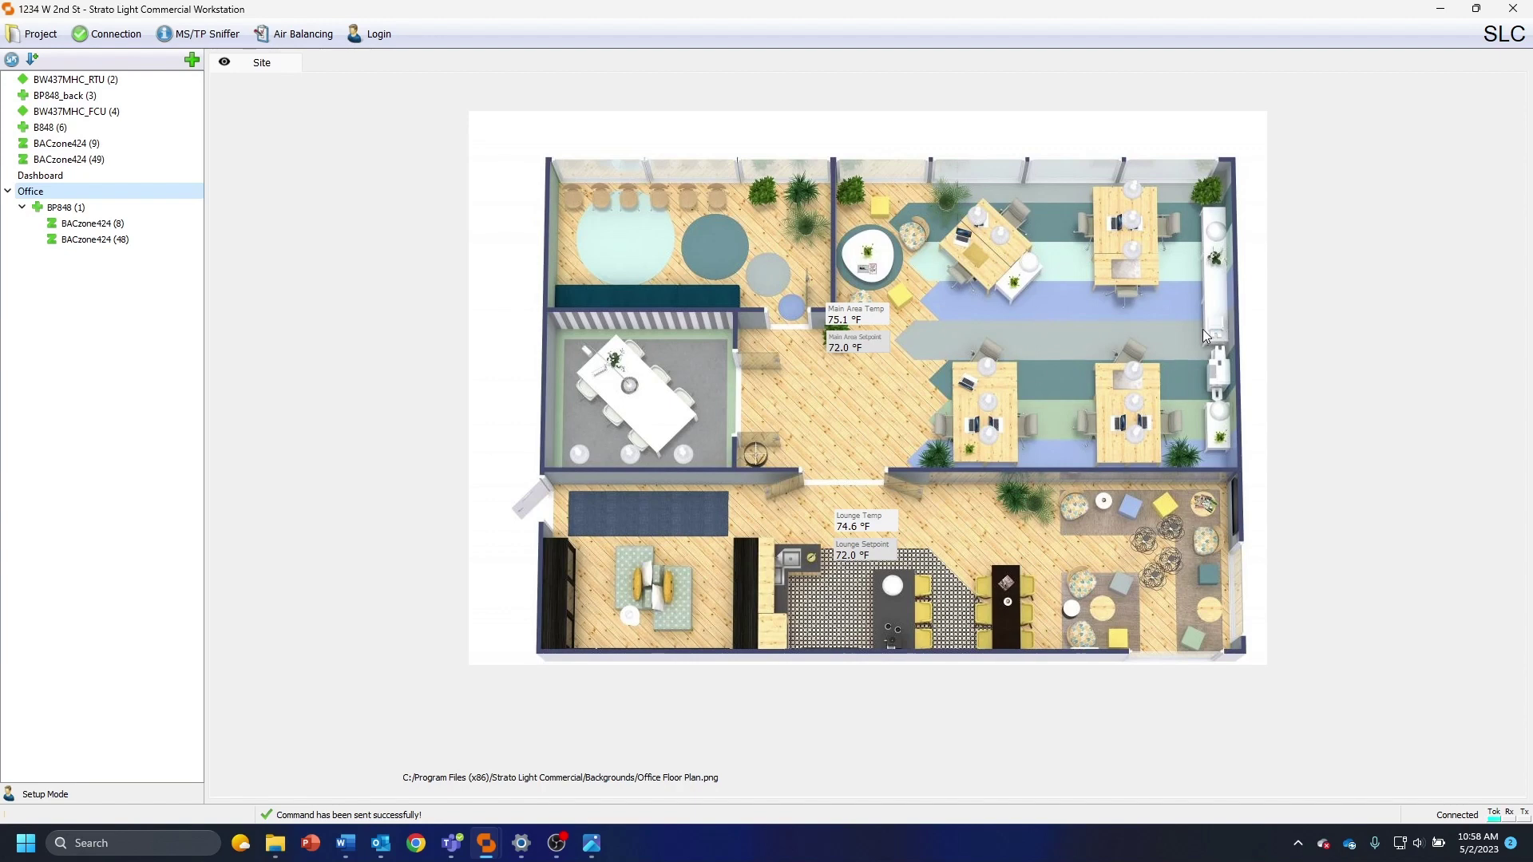
left_click(374, 33)
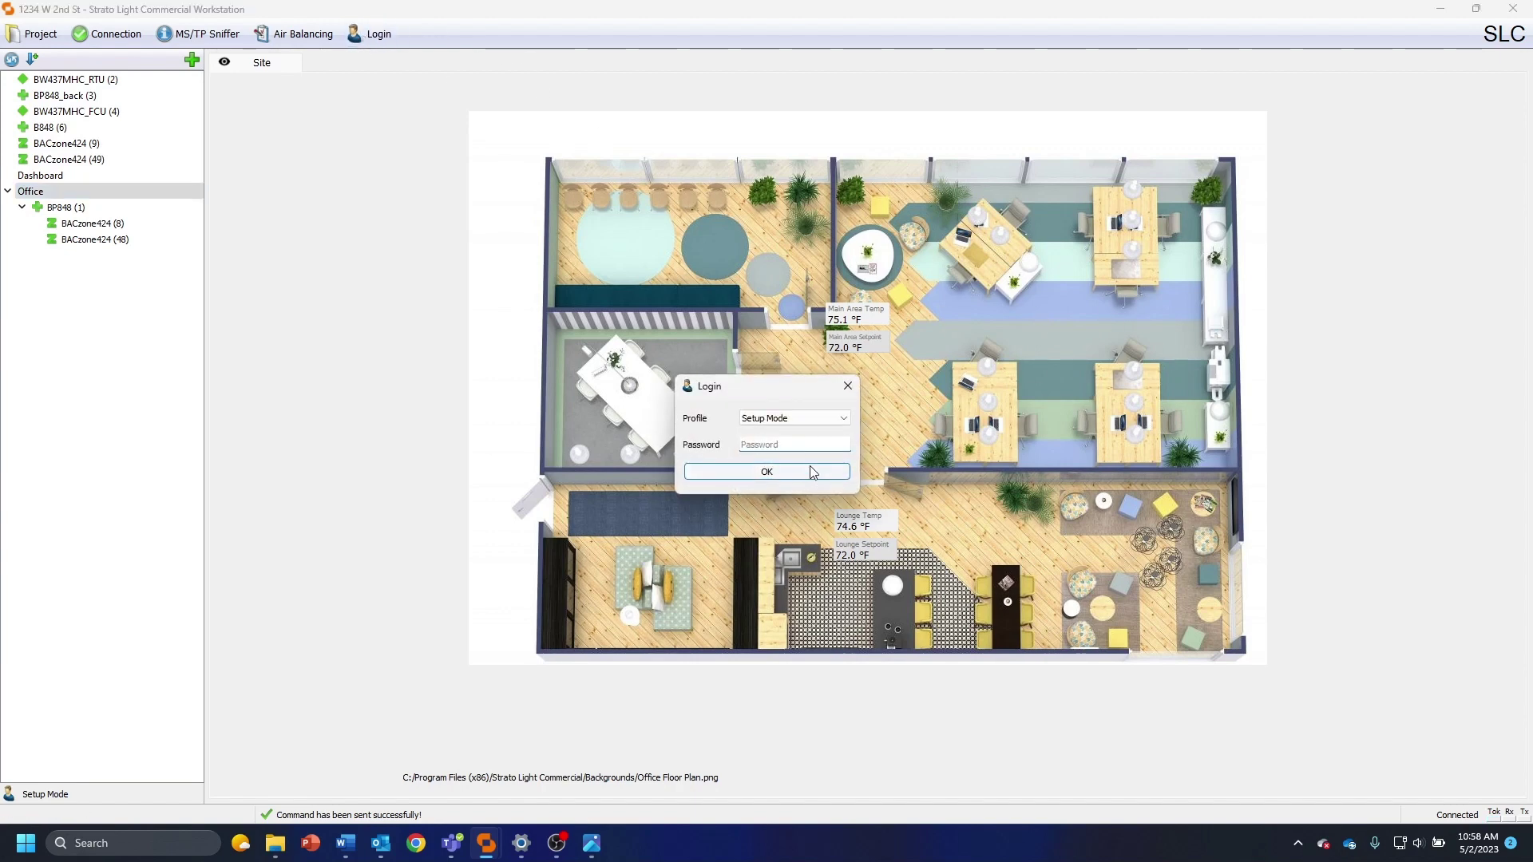
left_click(842, 417)
left_click(841, 460)
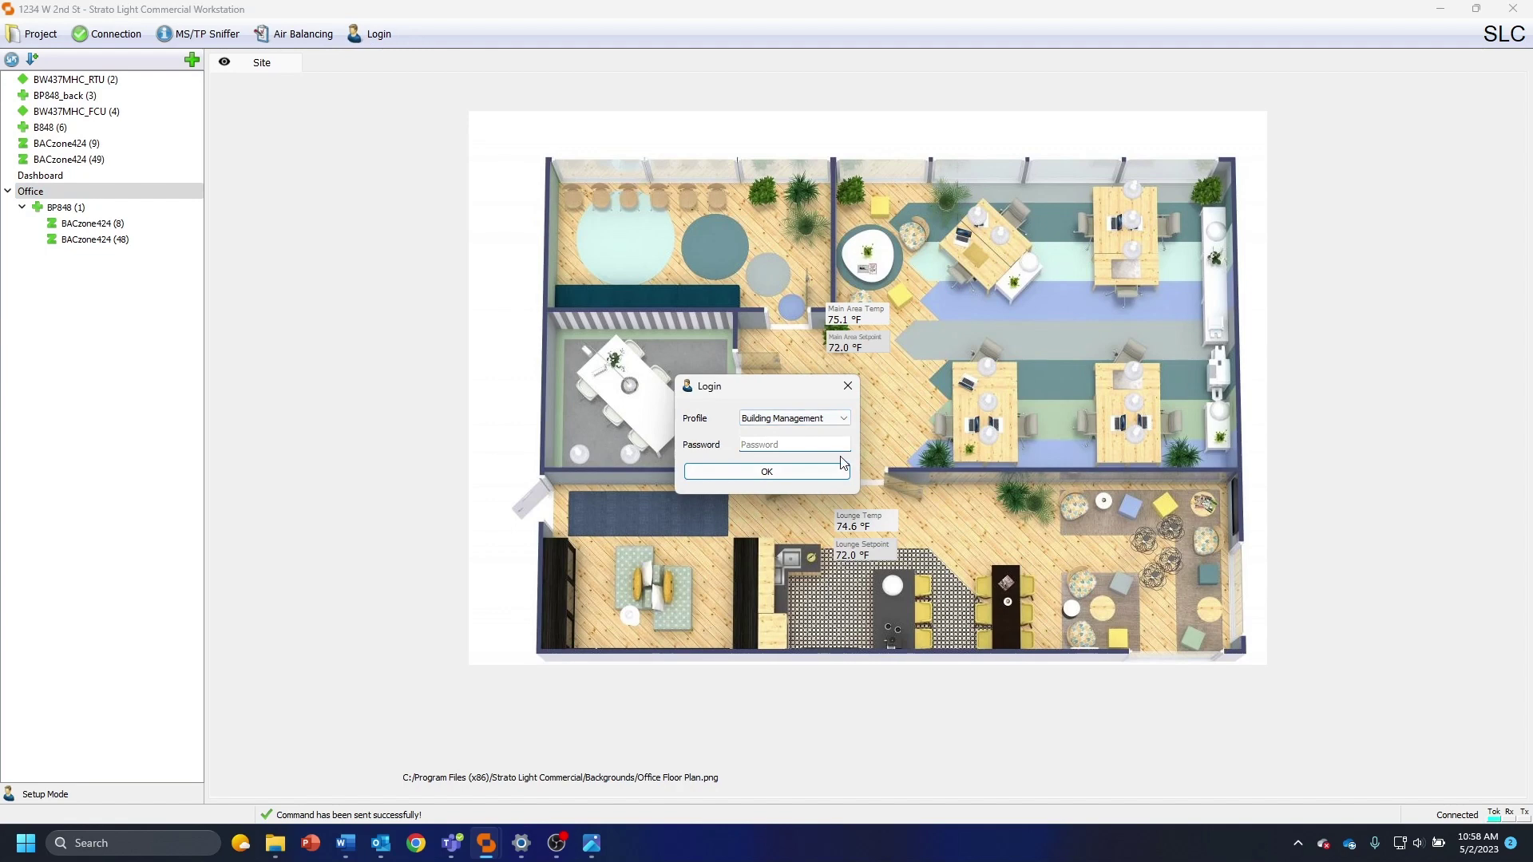
key("Return")
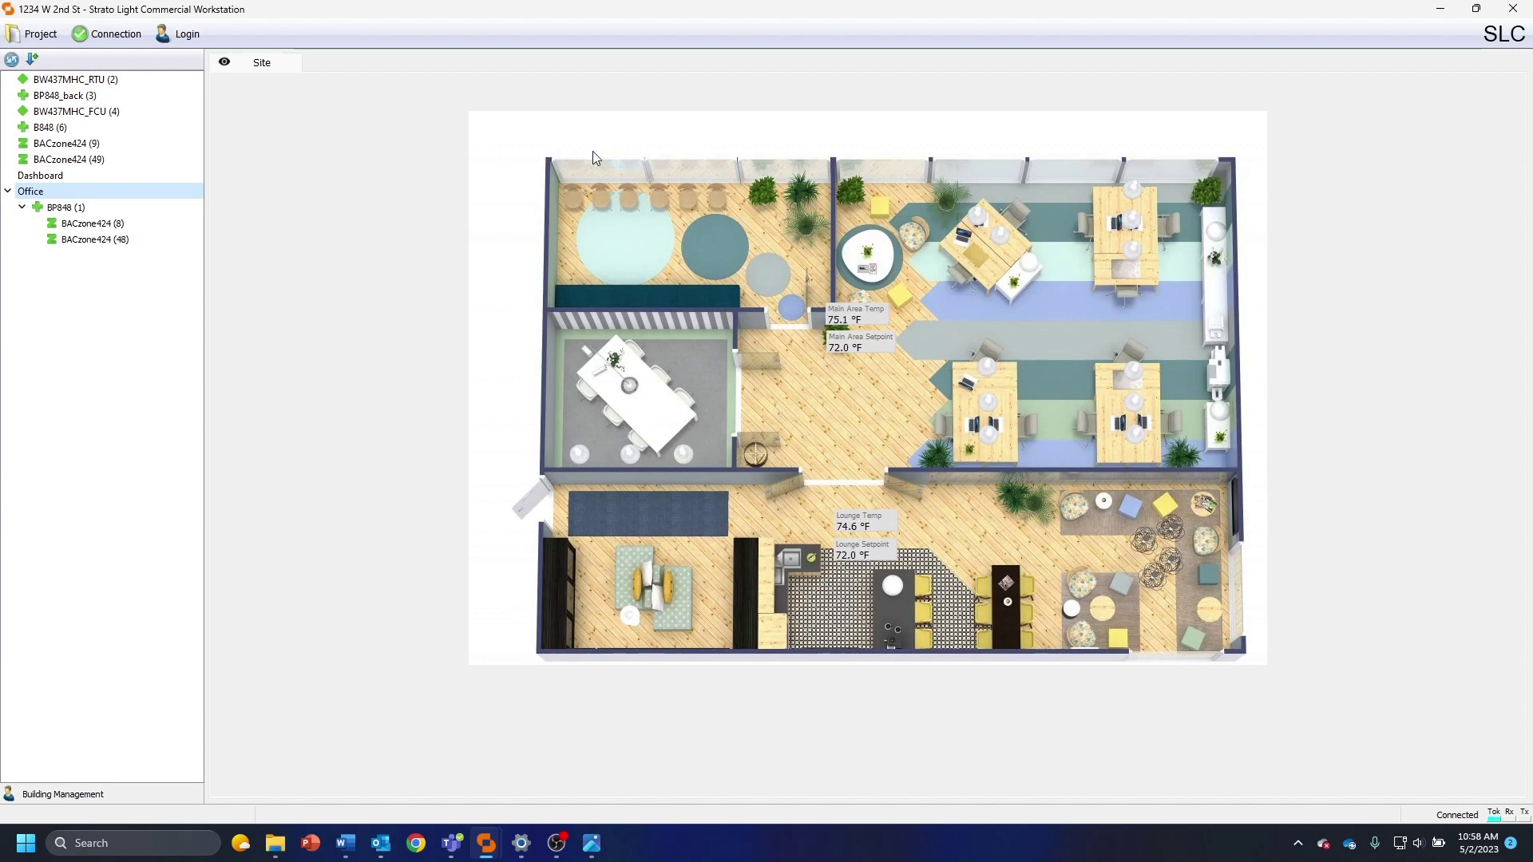
Open and close the live Main Area Setpoint and Main Area Temp points to verify them
left_click(858, 345)
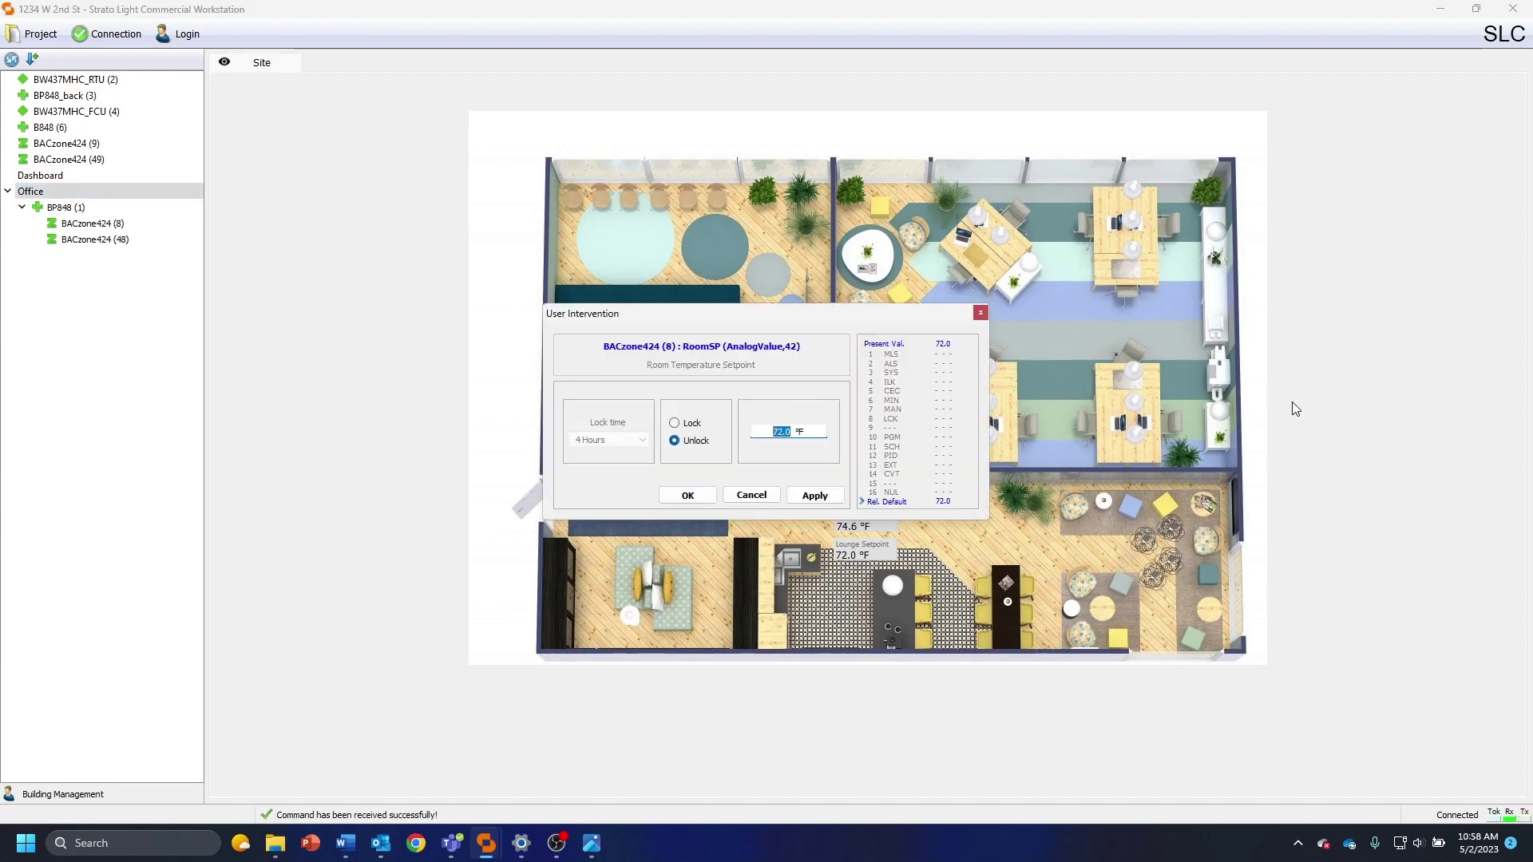
left_click(979, 310)
left_click(854, 319)
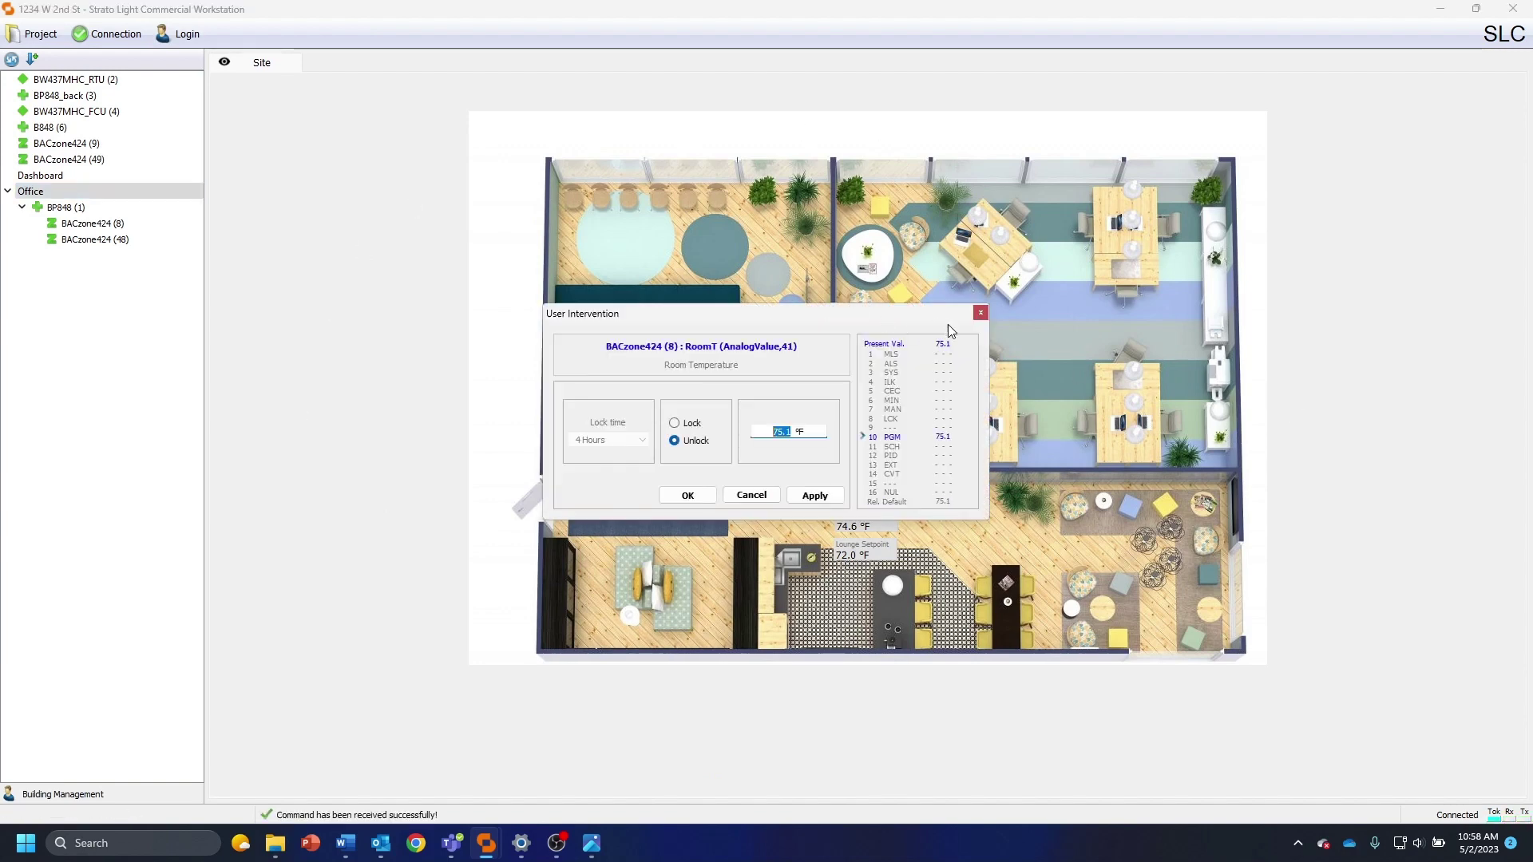
left_click(980, 317)
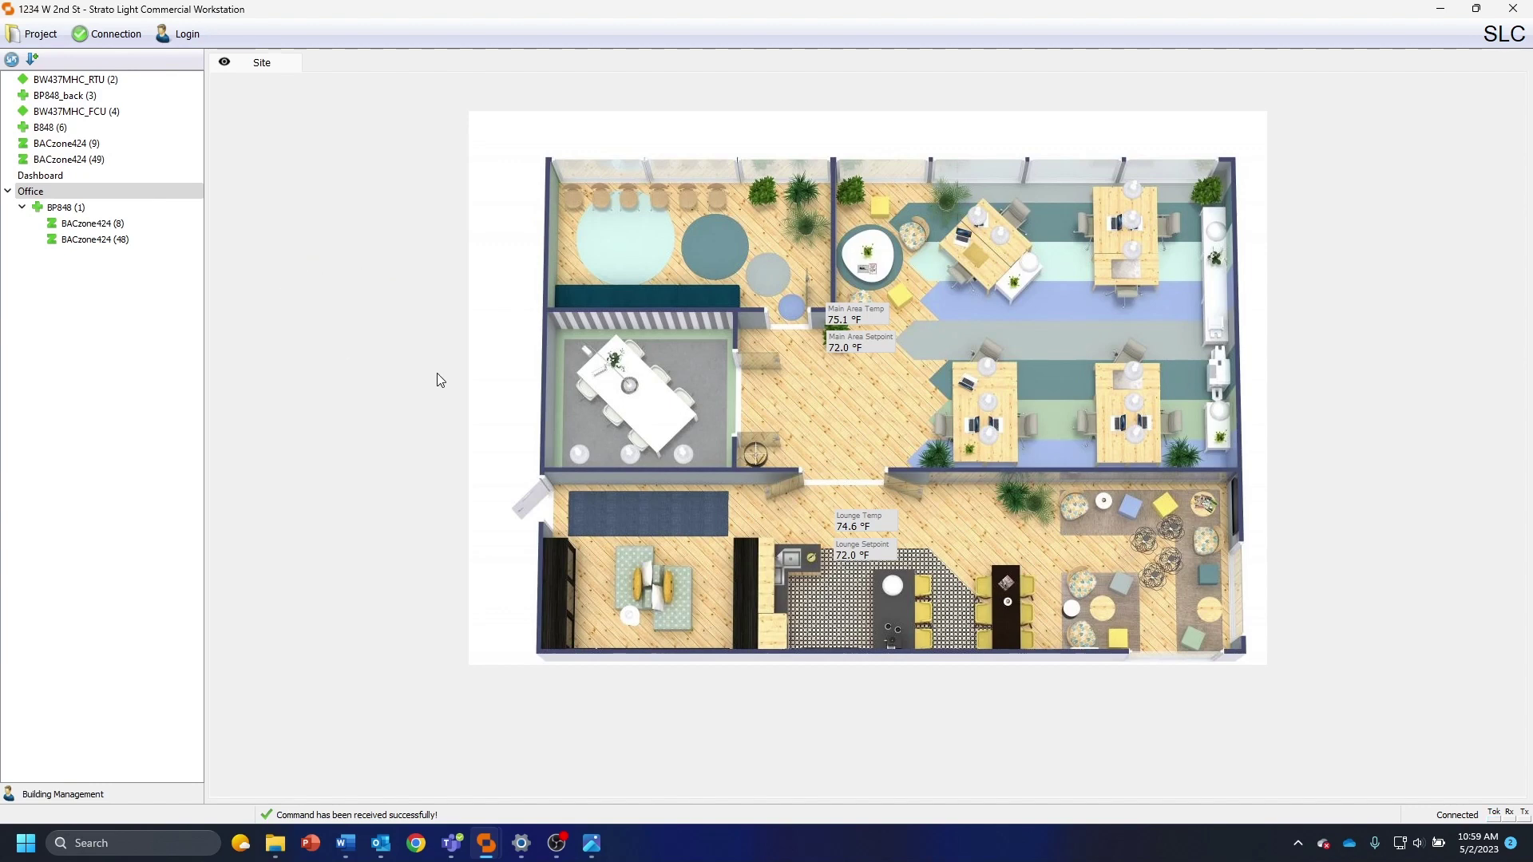
left_click(28, 33)
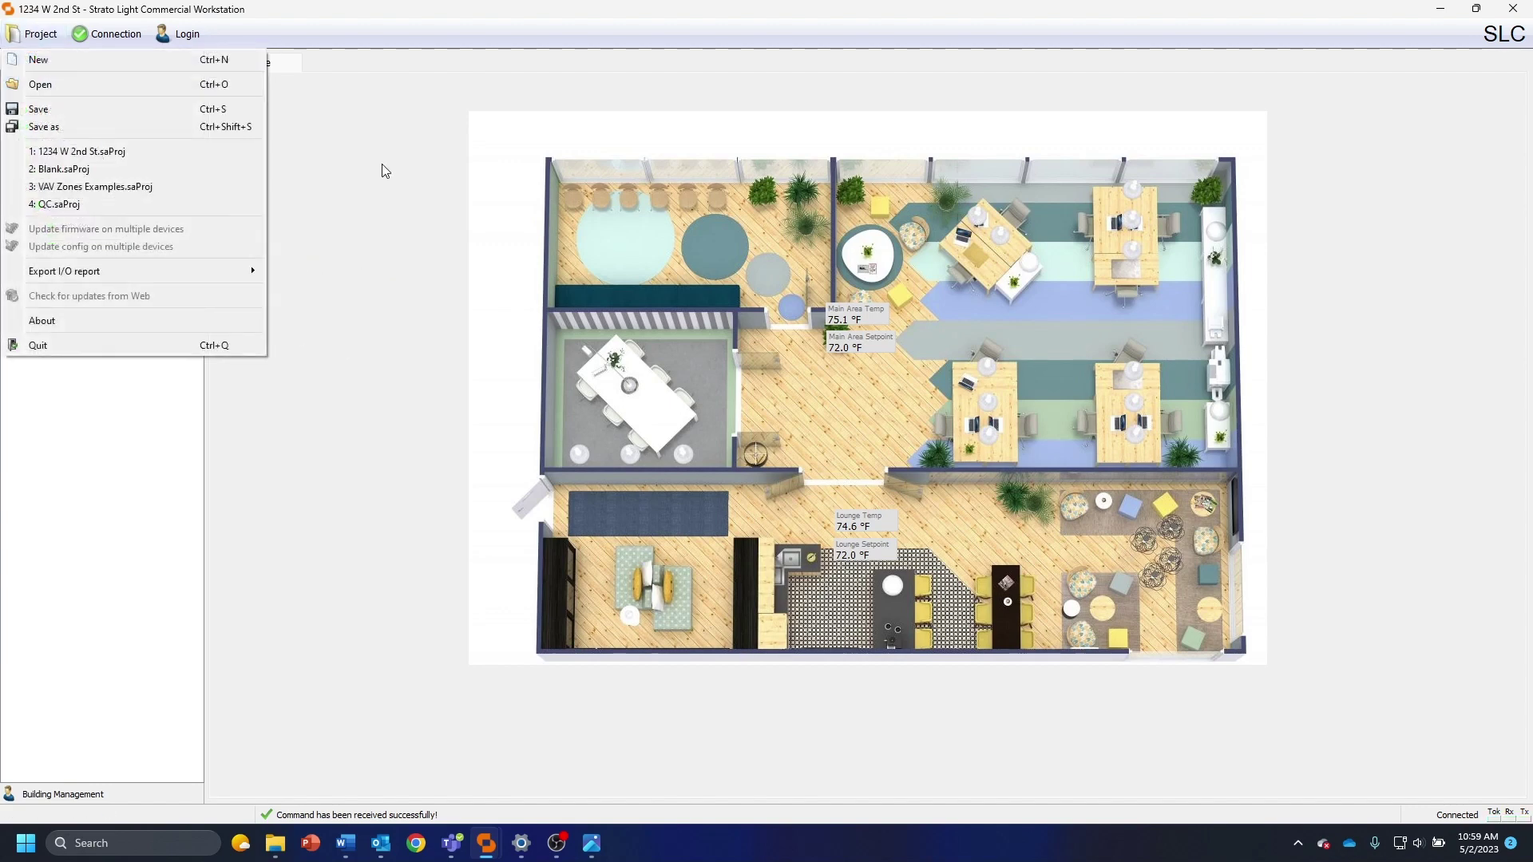
left_click(355, 198)
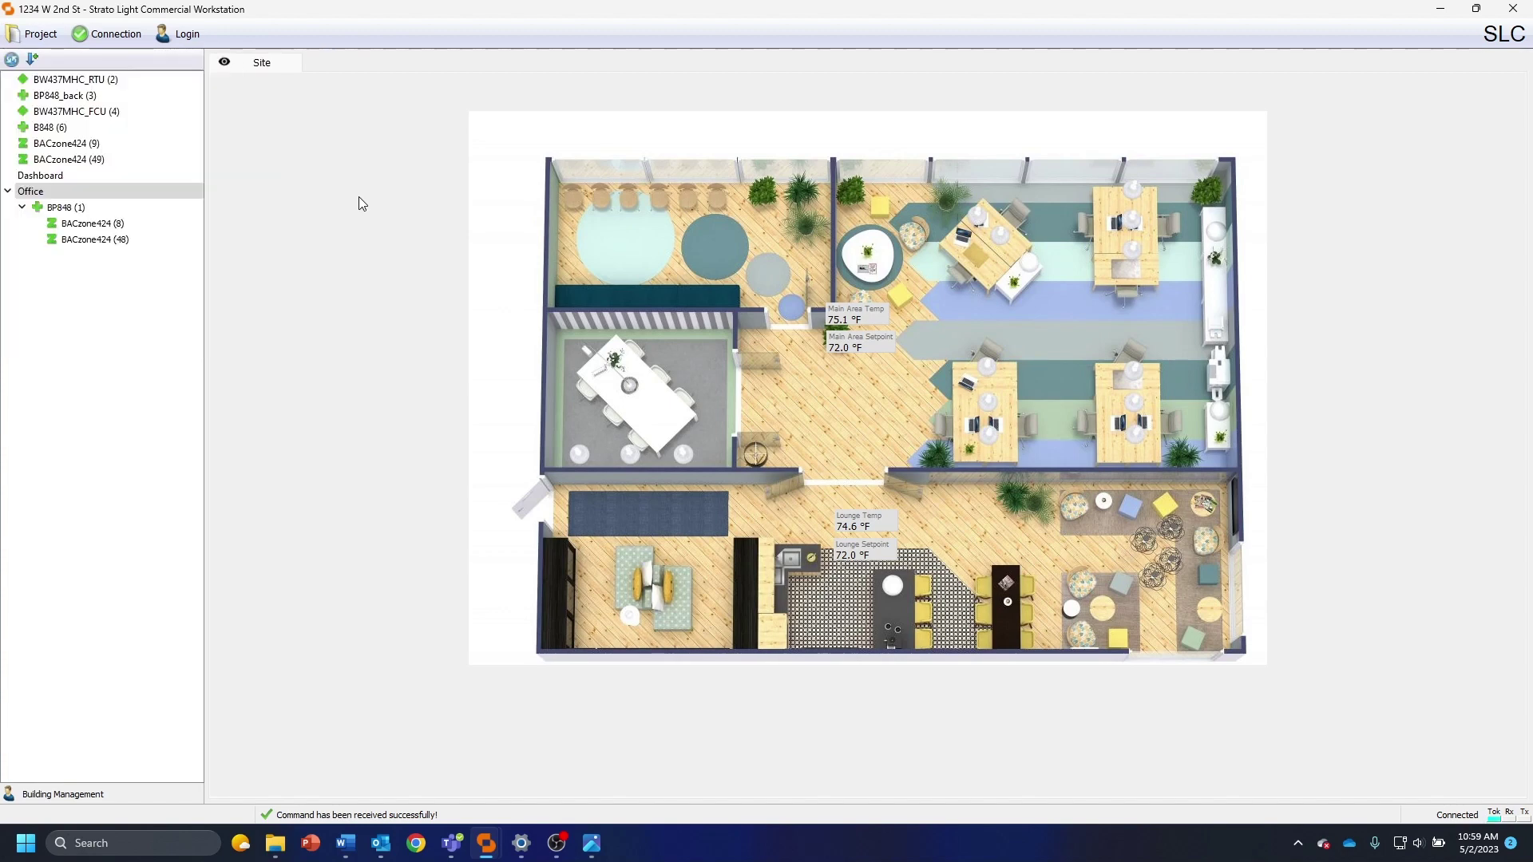
left_click(64, 206)
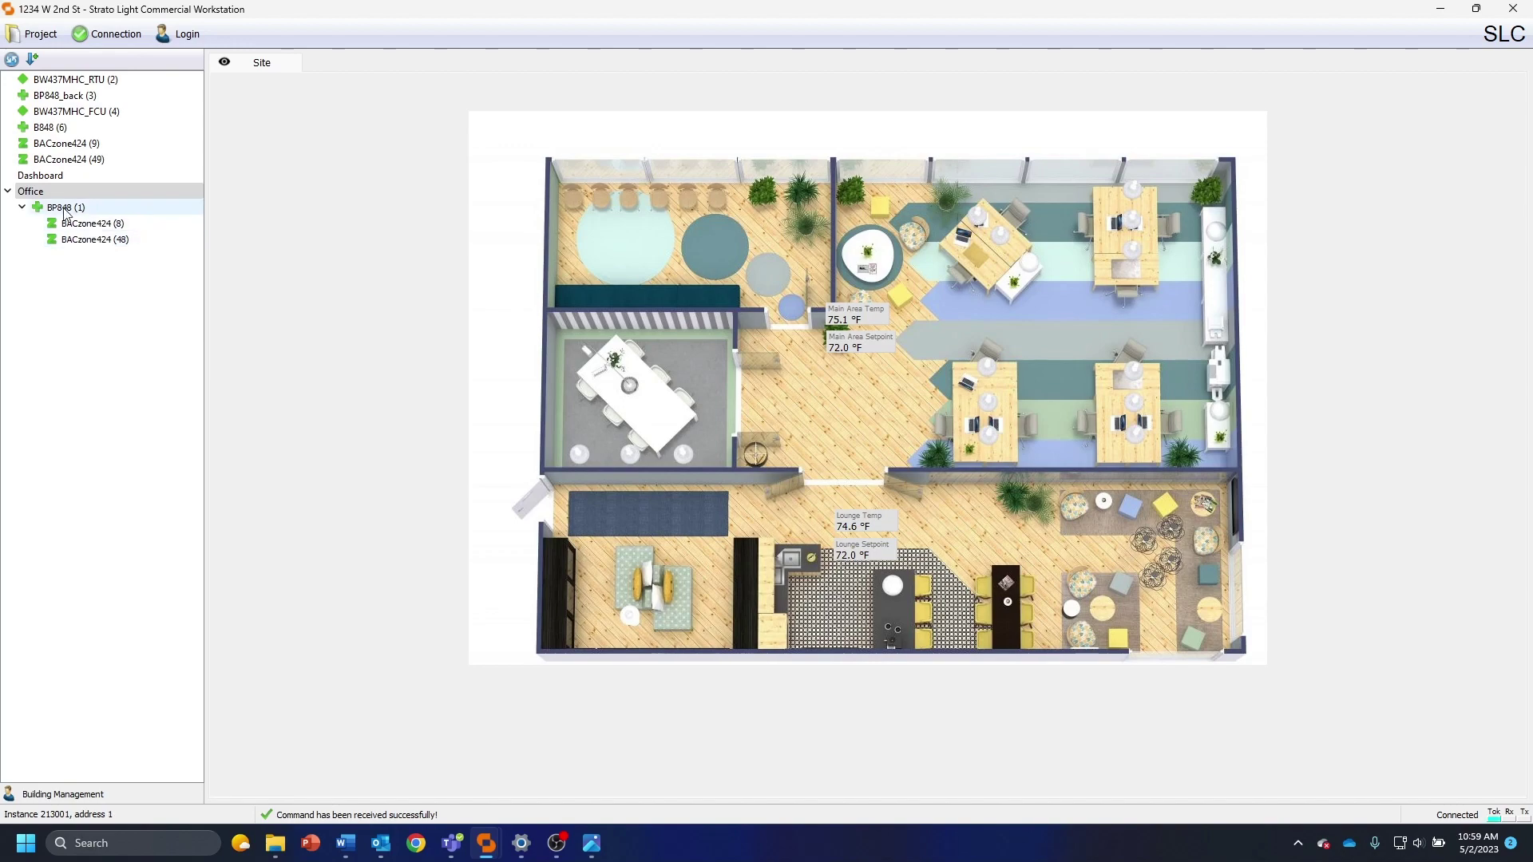
left_click(46, 191)
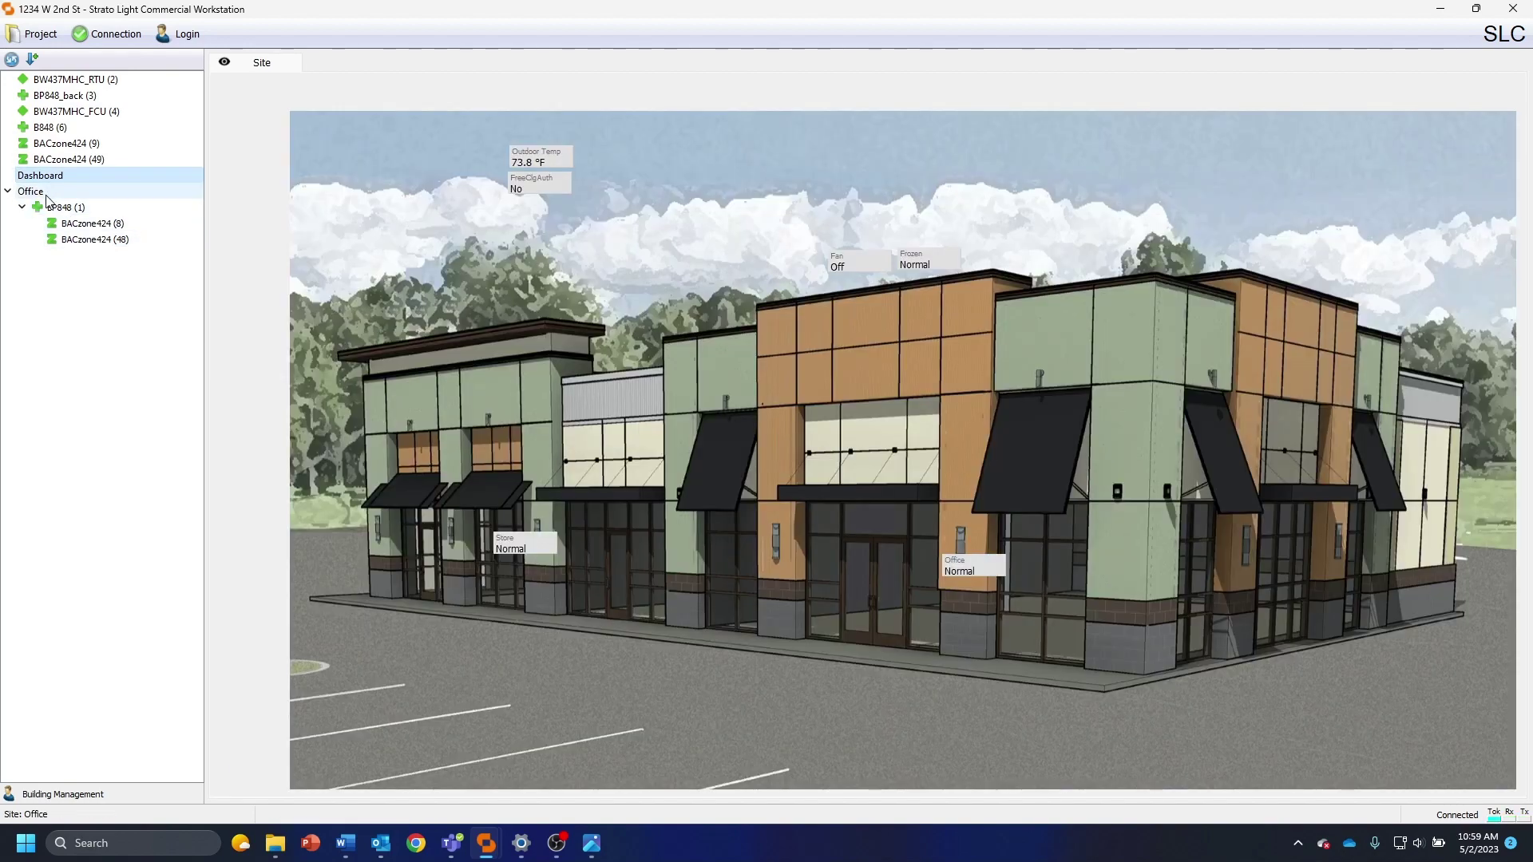
left_click(48, 192)
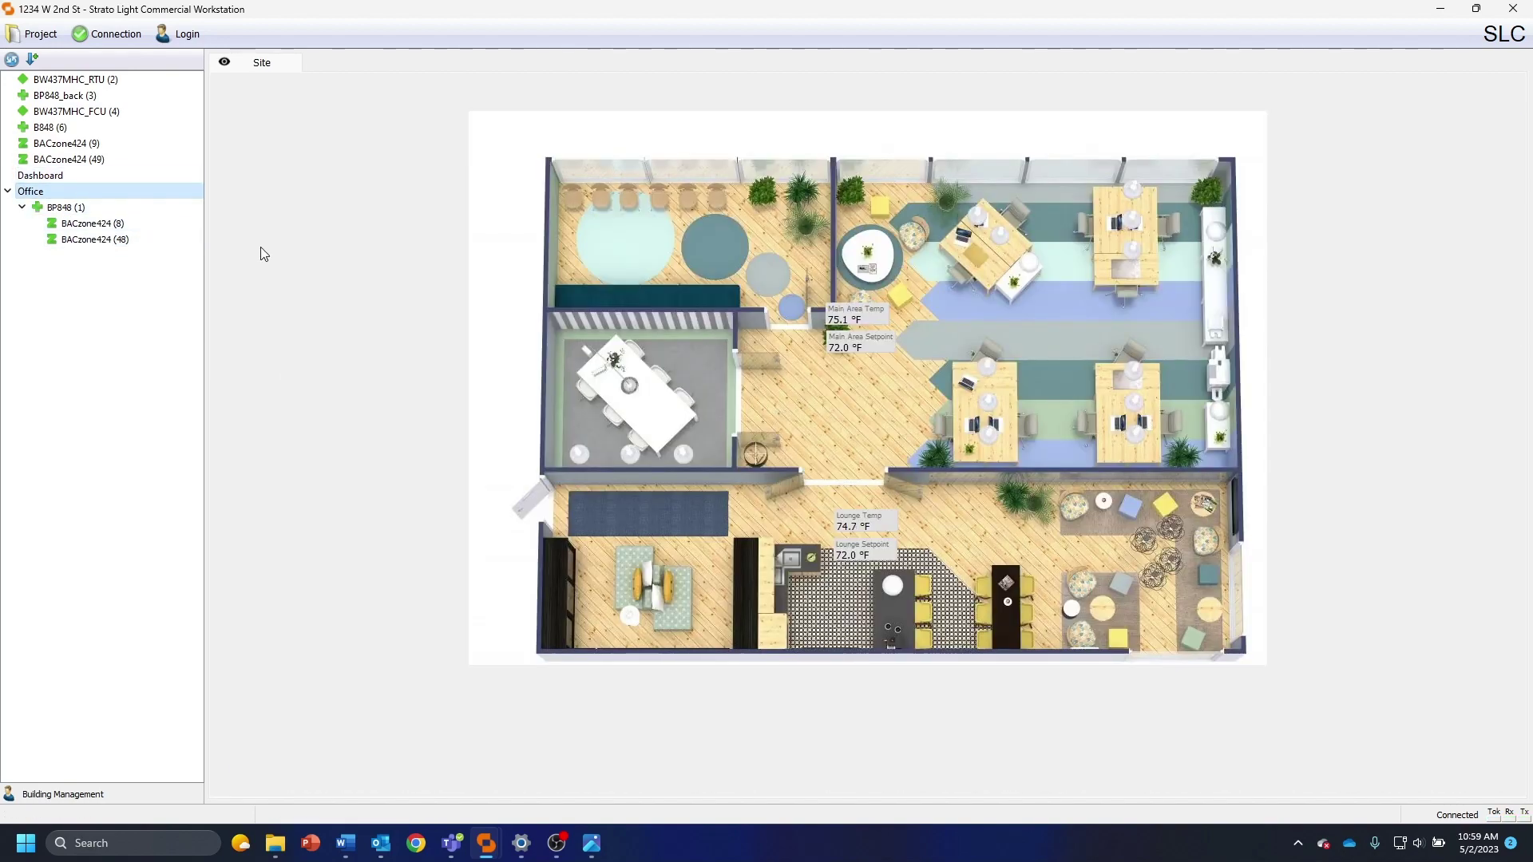